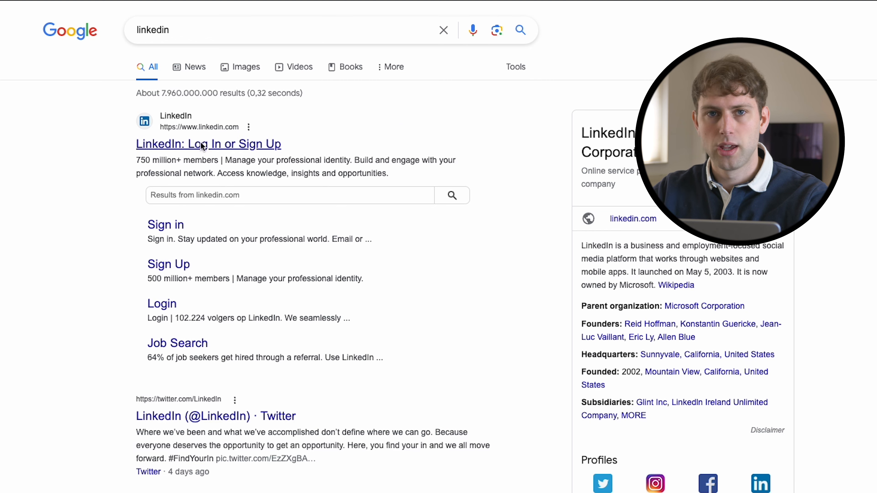
- Open LinkedIn's Sign Up page from the search results and go to the account password field
{"action": "left_click", "coordinate": [171, 271]}
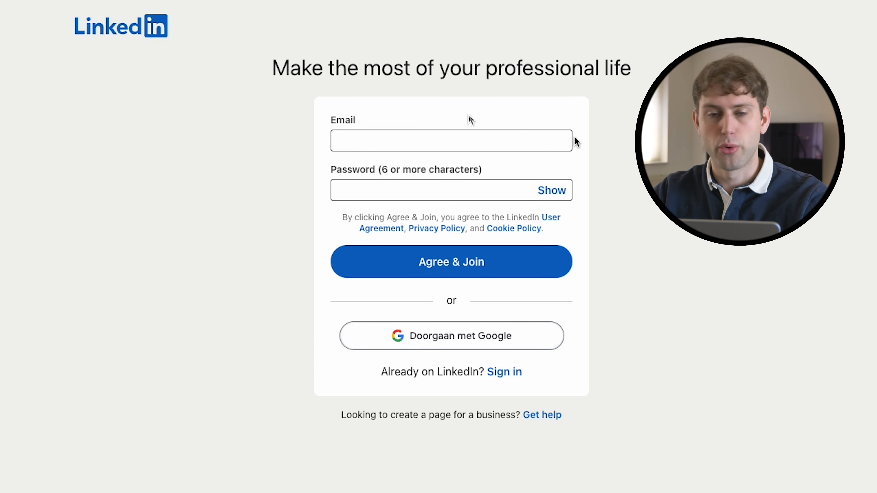
{"action": "left_click", "coordinate": [407, 194]}
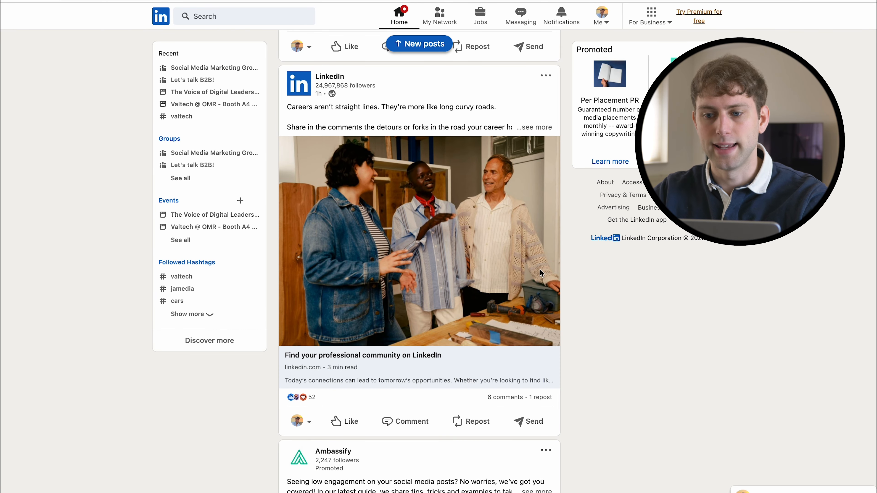
- Start creating a LinkedIn company page from the business options, choosing Company as the page type
{"action": "left_click", "coordinate": [661, 24]}
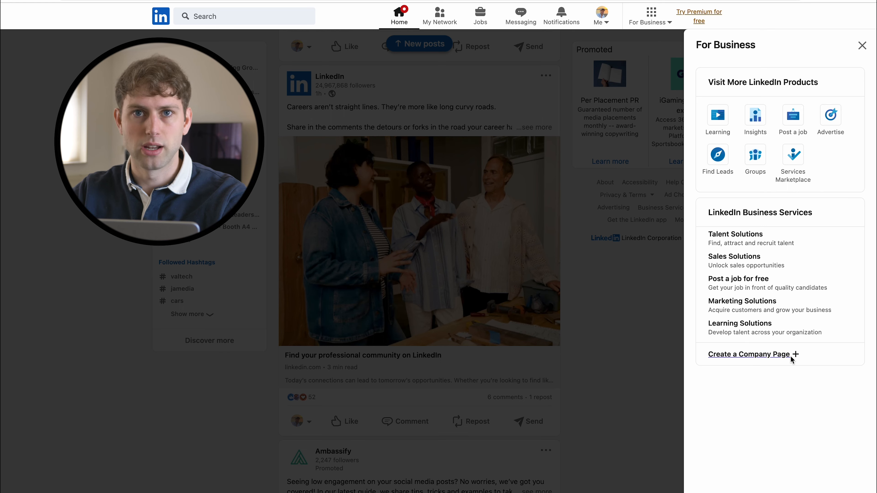
{"action": "left_click", "coordinate": [774, 354]}
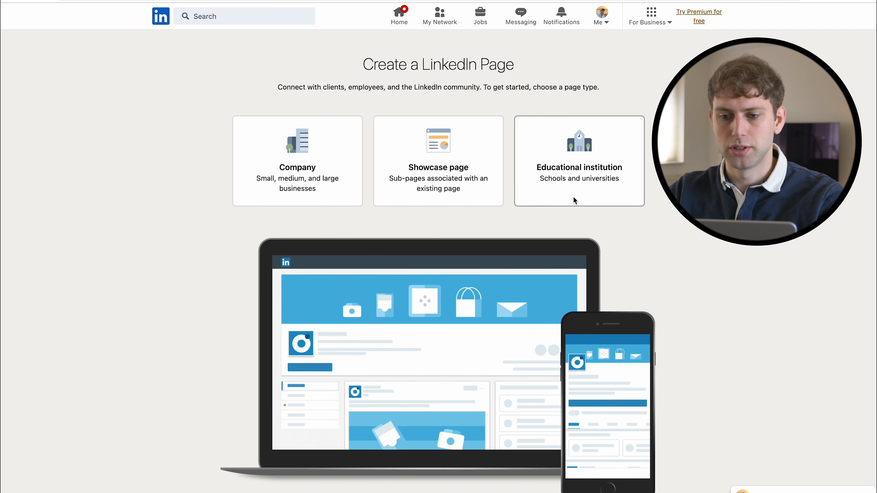
{"action": "left_click", "coordinate": [344, 159]}
- Name the page How to Get Started and set its public URL to how-to-get-started-1
{"action": "left_click", "coordinate": [269, 185]}
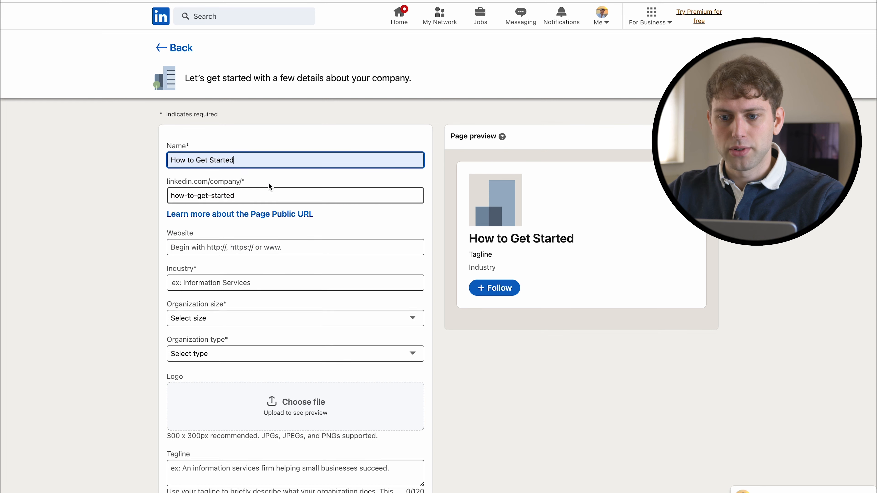
{"action": "left_click", "coordinate": [268, 202]}
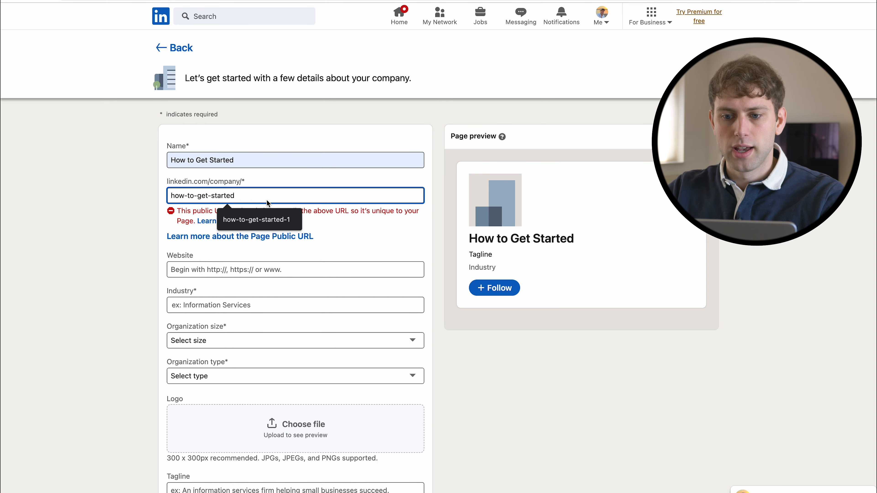
{"action": "type", "text": "-1"}
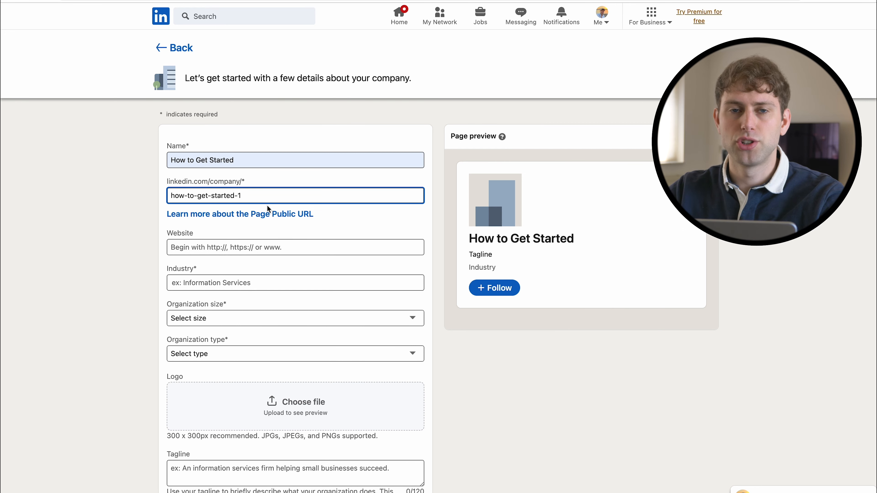
- Leave the website blank and set the page's industry to Online Audio and Video Media
{"action": "left_click", "coordinate": [269, 246]}
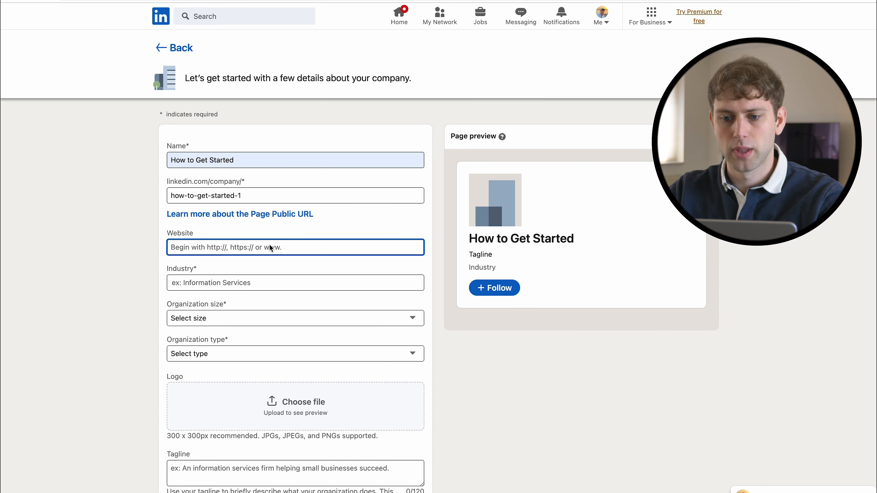
{"action": "left_click", "coordinate": [251, 282]}
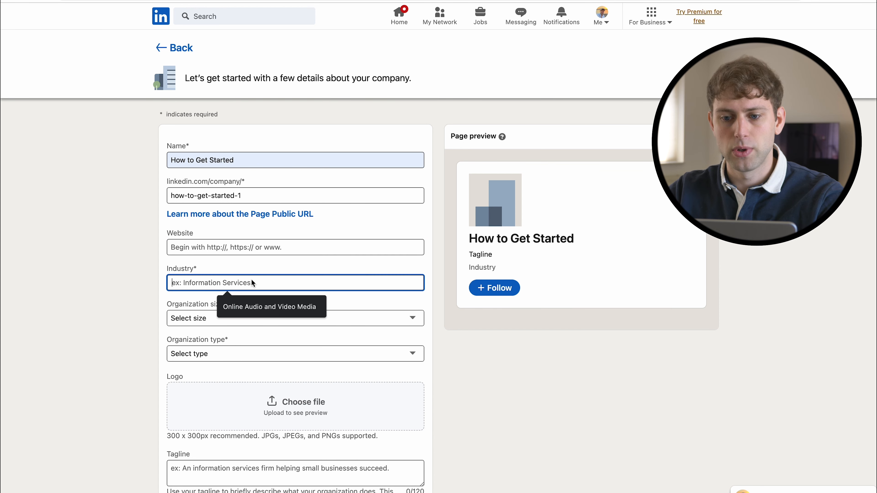
{"action": "left_click", "coordinate": [254, 305]}
{"action": "left_click", "coordinate": [105, 284]}
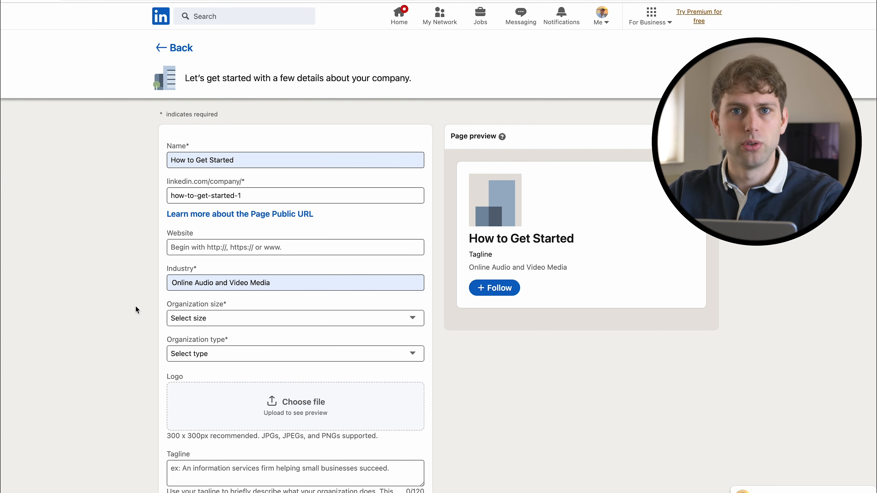
- Set the organization size to 501–1,000 employees and the organization type to Public company
{"action": "left_click", "coordinate": [184, 323]}
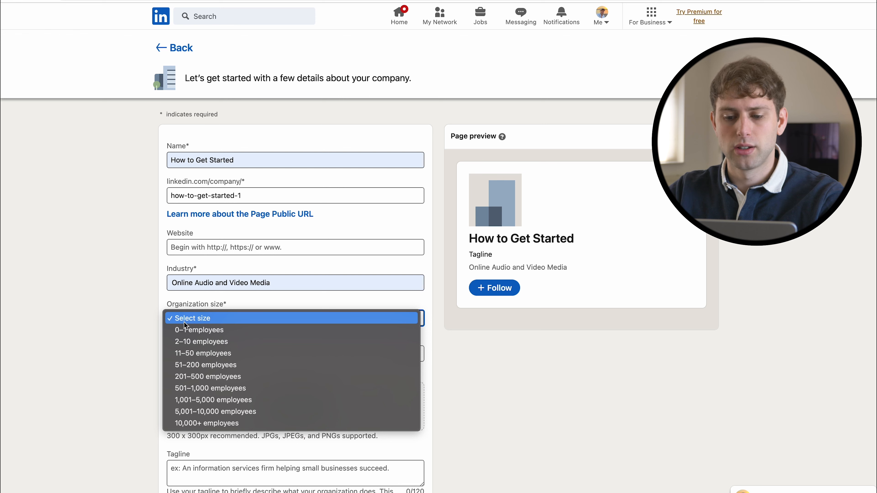
{"action": "left_click", "coordinate": [216, 390]}
{"action": "left_click", "coordinate": [240, 359]}
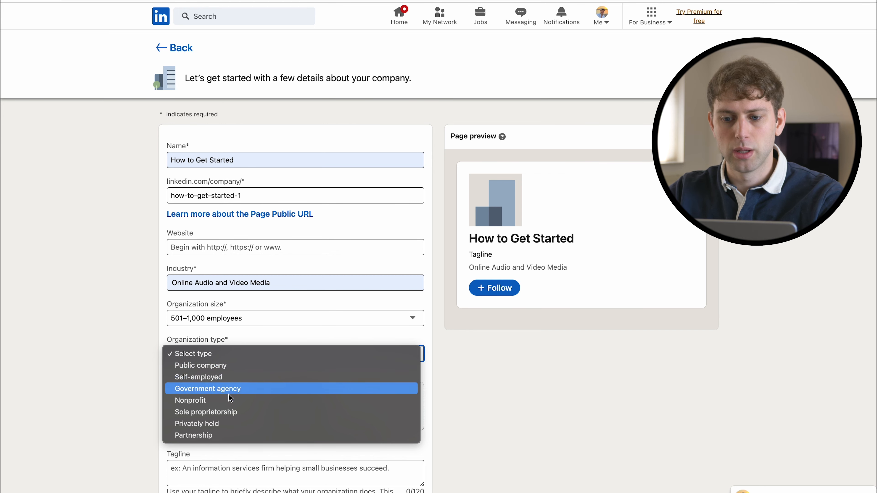
{"action": "left_click", "coordinate": [222, 366]}
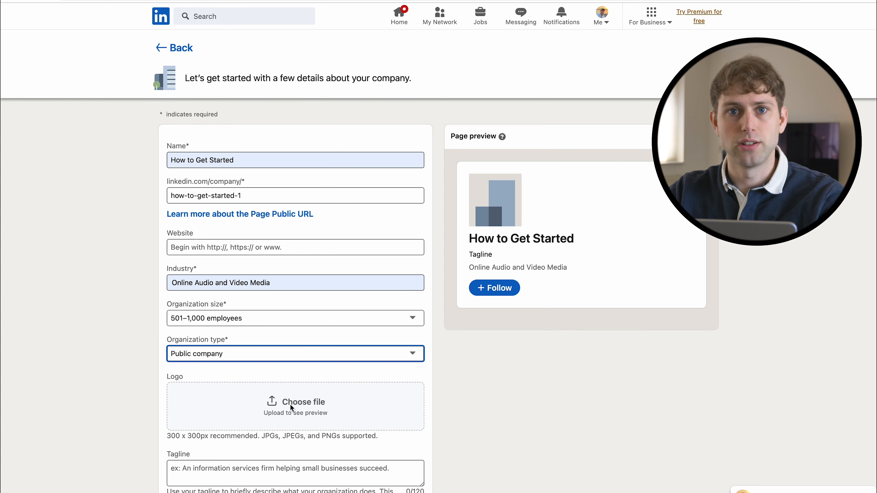
- Upload Logo-LinkedIn-Company-page.jpg as the company page's logo
{"action": "scroll", "coordinate": [289, 409], "scroll_direction": "down", "scroll_amount": 1}
{"action": "left_click", "coordinate": [301, 392]}
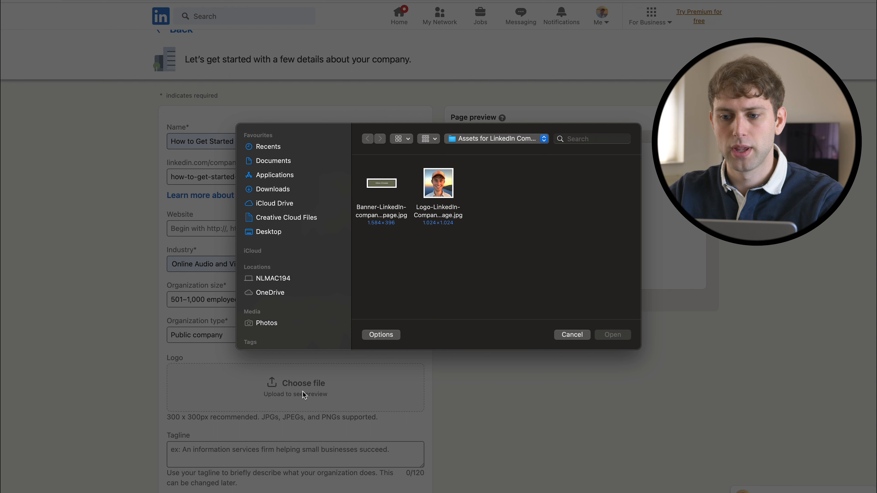
{"action": "left_click", "coordinate": [448, 204]}
{"action": "left_click", "coordinate": [612, 334]}
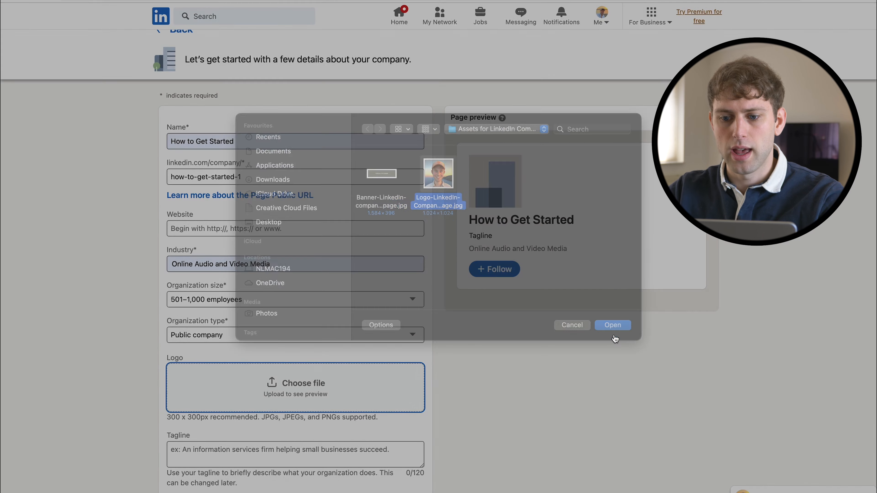
- Enter the tagline "How to Get Started with Social Media" for the page
{"action": "scroll", "coordinate": [614, 335], "scroll_direction": "down", "scroll_amount": 1}
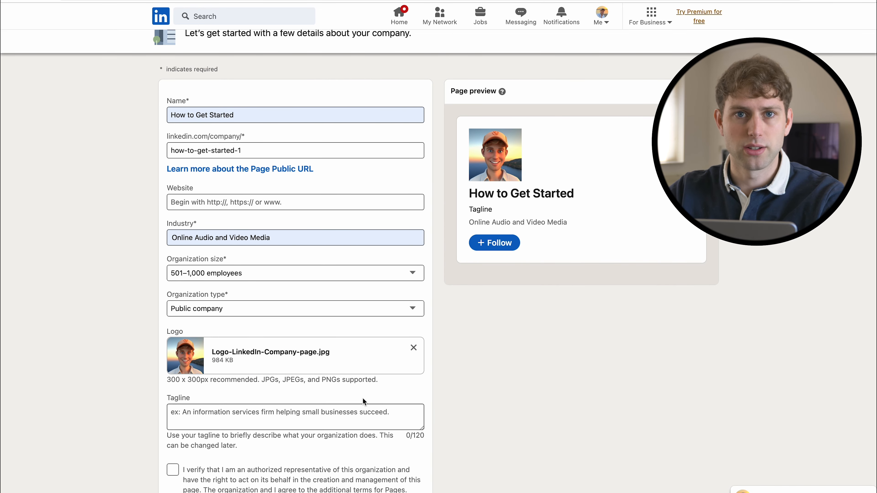
{"action": "left_click", "coordinate": [359, 413]}
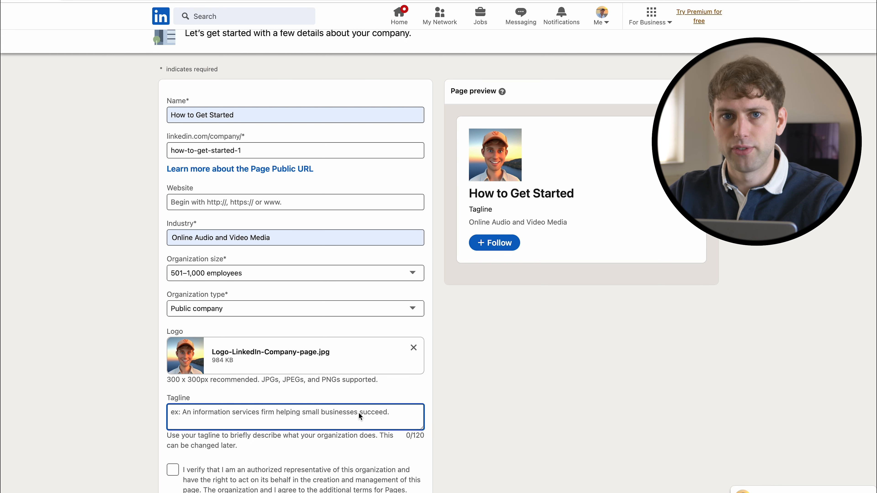
{"action": "type", "text": "How "}
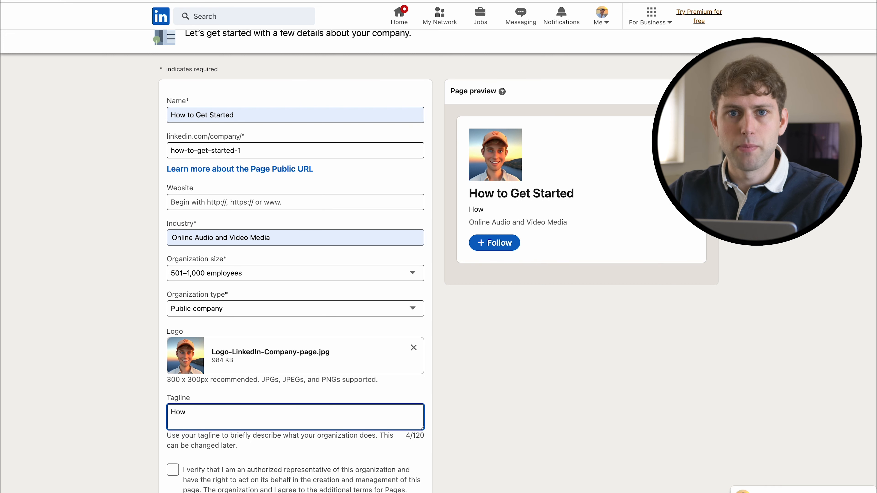
{"action": "type", "text": "to Get Sta"}
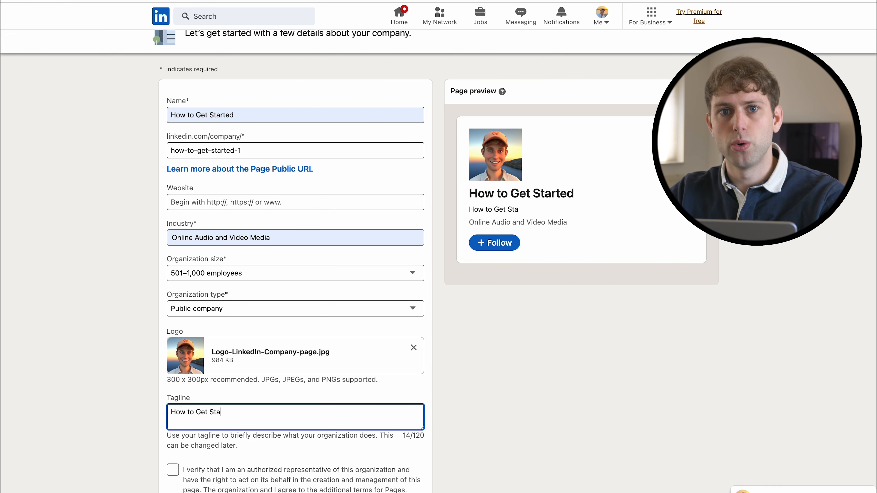
{"action": "type", "text": "rted wi"}
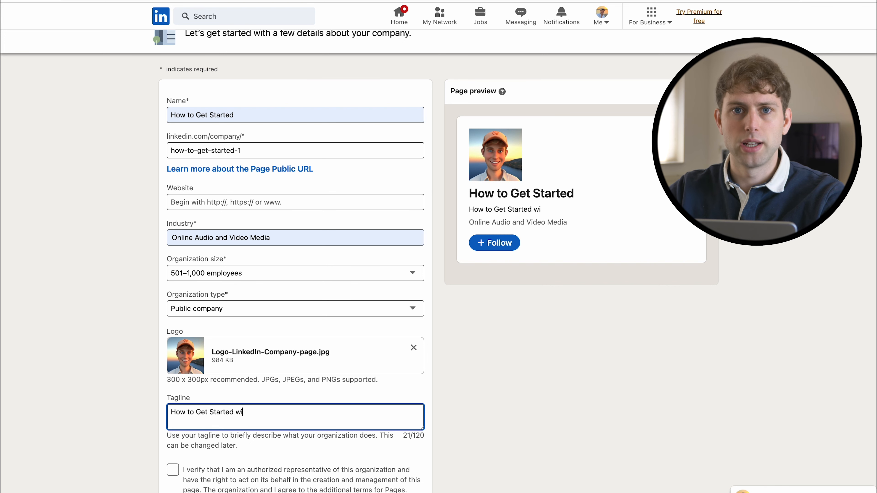
{"action": "type", "text": "th Social media"}
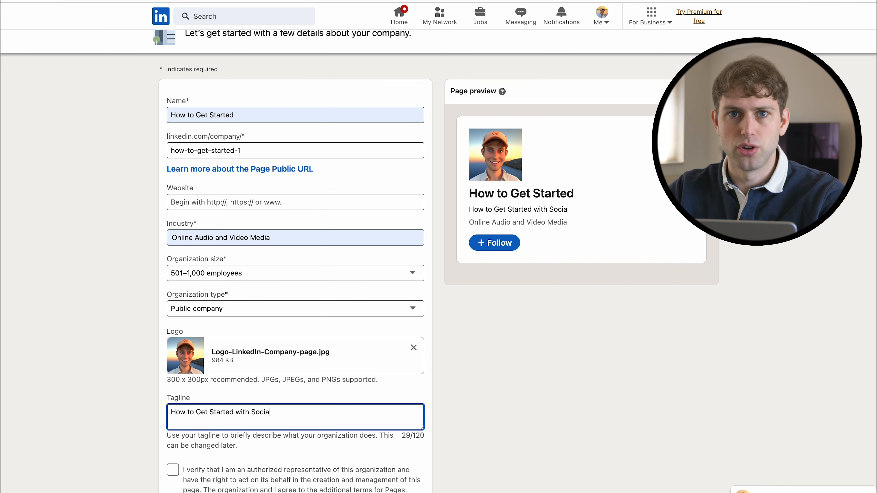
{"action": "key", "text": "BackSpace"}
{"action": "key", "text": "BackSpace"}
{"action": "key", "text": "BackSpace"}
{"action": "key", "text": "BackSpace"}
{"action": "key", "text": "BackSpace"}
{"action": "key", "text": "BackSpace"}
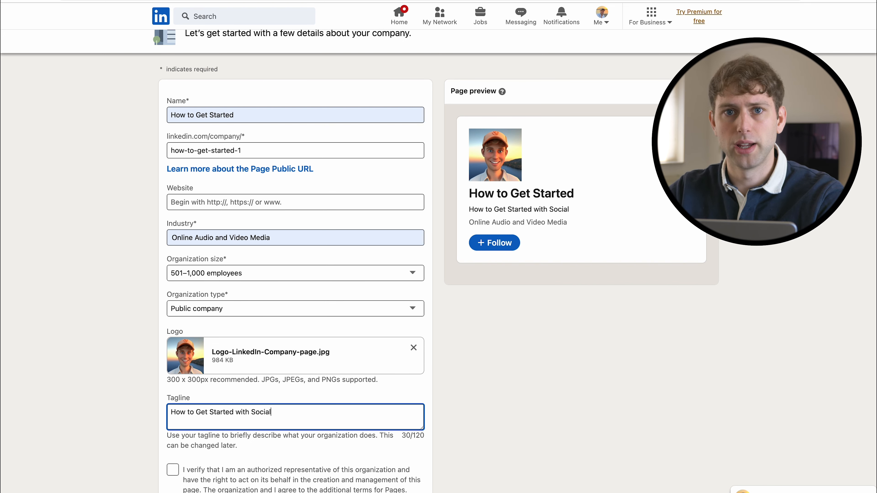
{"action": "type", "text": "M"}
{"action": "key", "text": "BackSpace"}
{"action": "type", "text": "Media"}
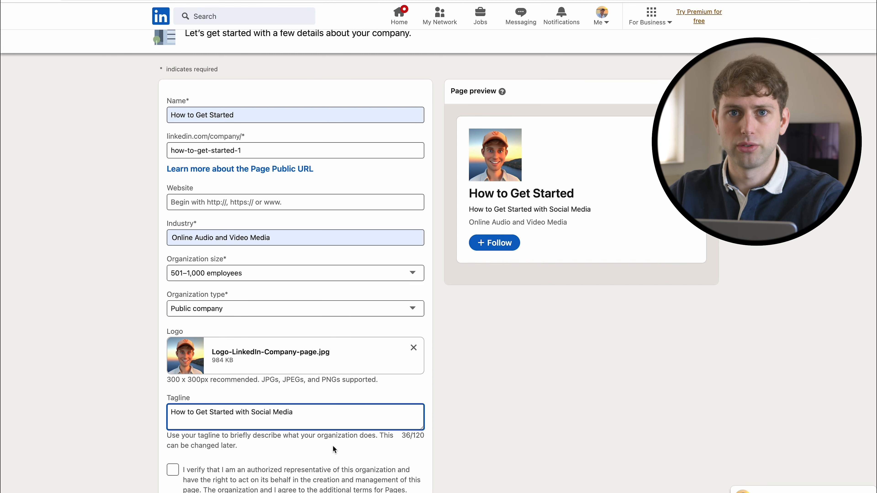
- Verify being an authorized representative of the organization and create the page
{"action": "scroll", "coordinate": [332, 446], "scroll_direction": "down", "scroll_amount": 2}
{"action": "left_click", "coordinate": [268, 414]}
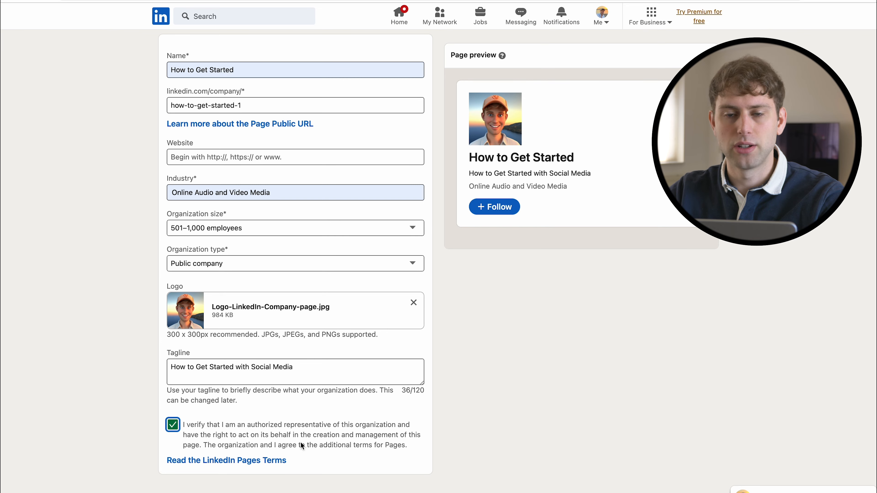
{"action": "left_click", "coordinate": [404, 492]}
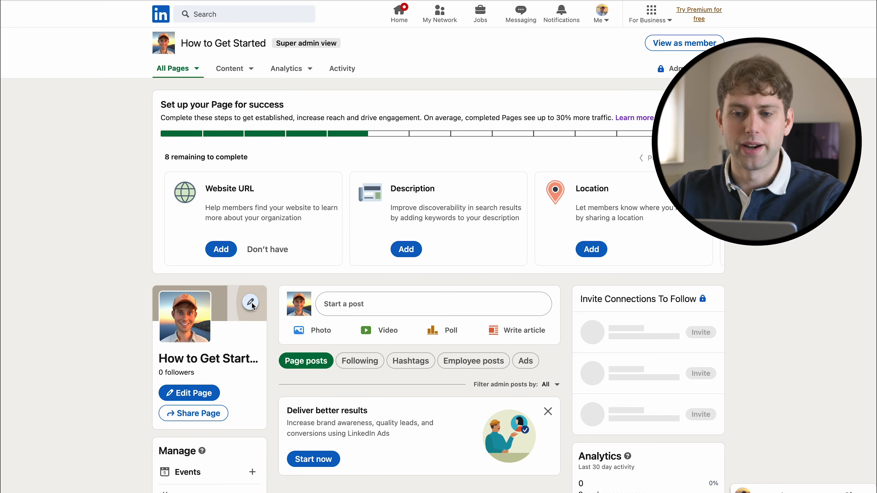
- Preview the new company page as a member and return to the admin view
{"action": "left_click", "coordinate": [699, 50]}
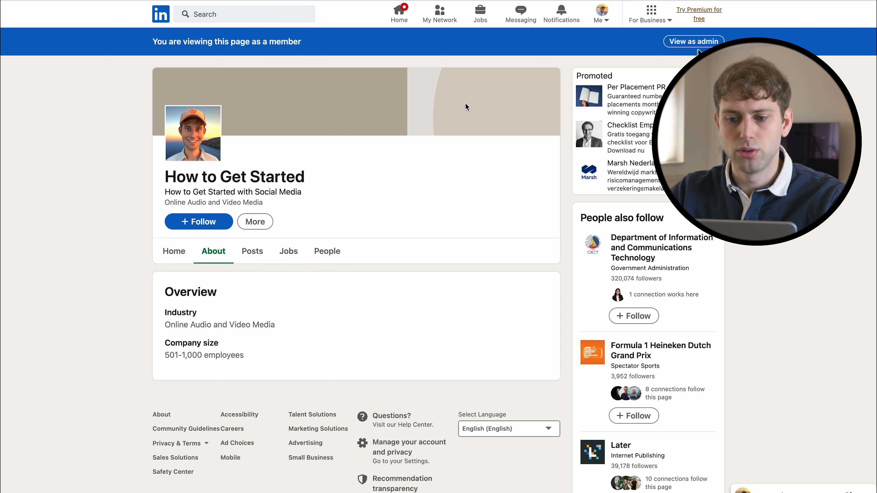
{"action": "left_click", "coordinate": [697, 42]}
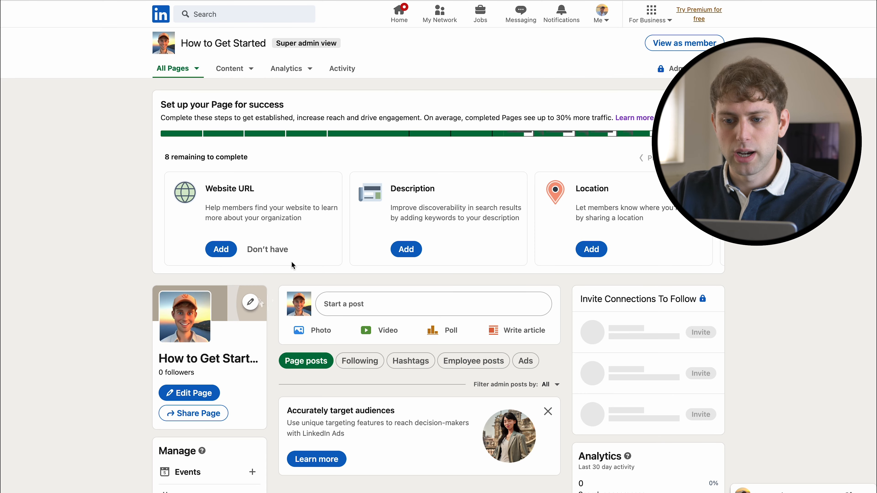
- Upload the LinkedIn company page banner JPG from the assets folder as the page's cover image
{"action": "left_click", "coordinate": [250, 302]}
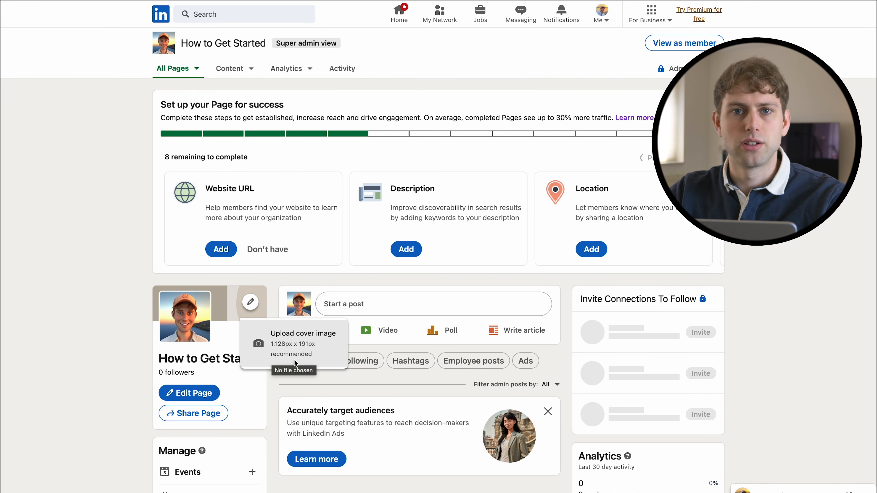
{"action": "left_click", "coordinate": [321, 361]}
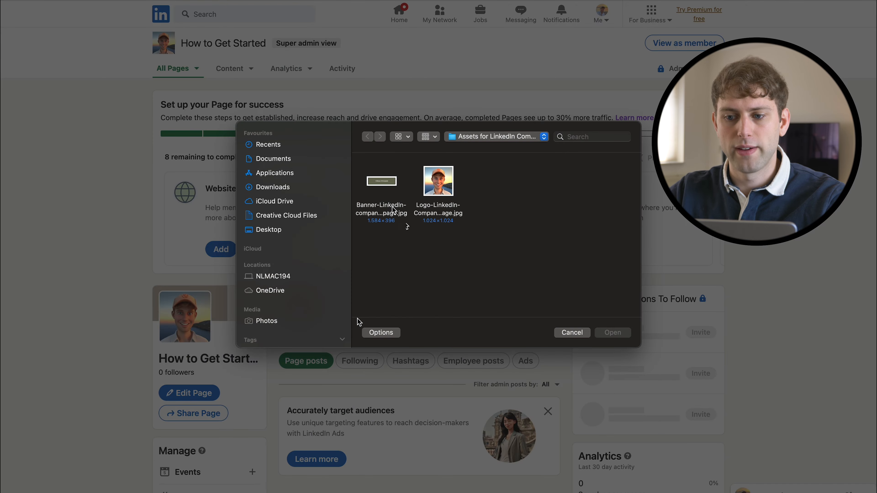
{"action": "left_click", "coordinate": [393, 184]}
{"action": "left_click", "coordinate": [609, 333]}
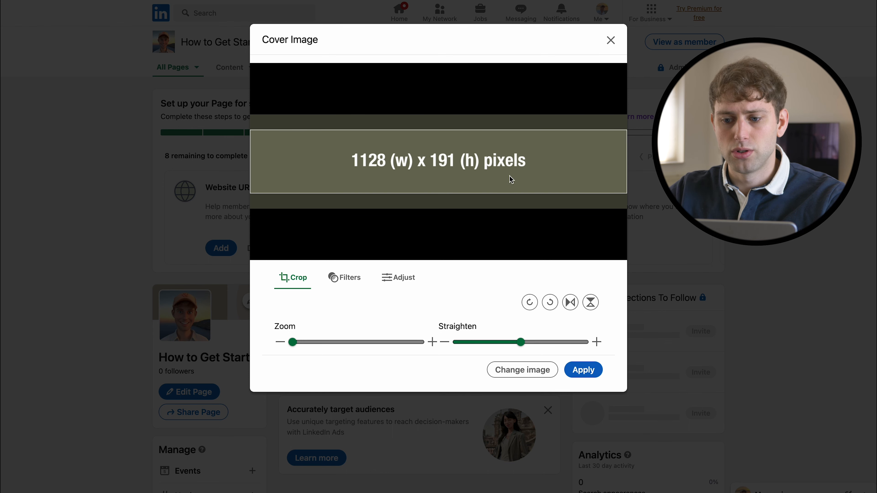
- Try the Studio filter on the cover image, then select the Prime filter instead
{"action": "mouse_move", "coordinate": [293, 343]}
{"action": "left_mouse_down"}
{"action": "mouse_move", "coordinate": [311, 344]}
{"action": "mouse_move", "coordinate": [293, 346]}
{"action": "left_mouse_up"}
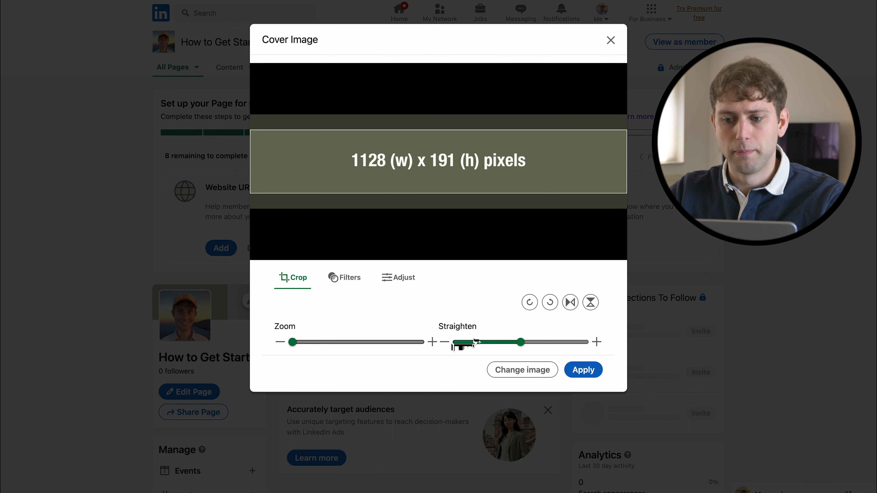
{"action": "left_click", "coordinate": [345, 278]}
{"action": "left_click", "coordinate": [322, 318]}
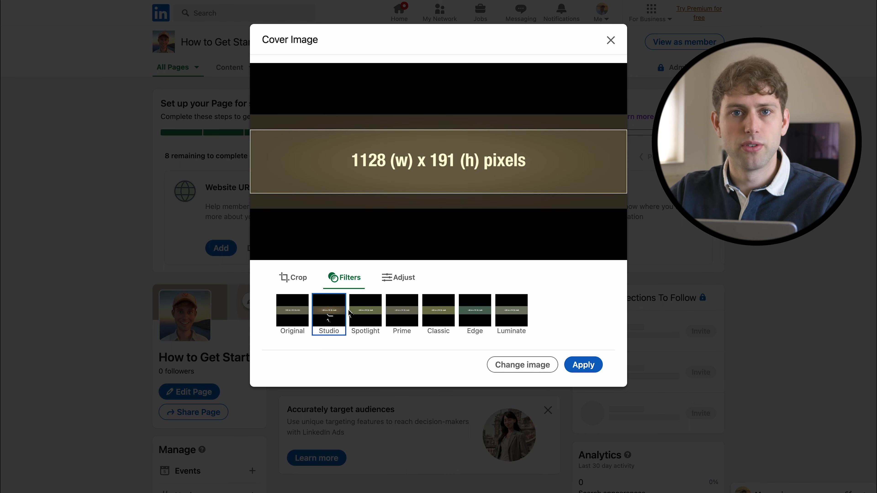
{"action": "left_click", "coordinate": [392, 316]}
- Examine the brightness and vignette adjustments available for the cover image
{"action": "left_click", "coordinate": [408, 278]}
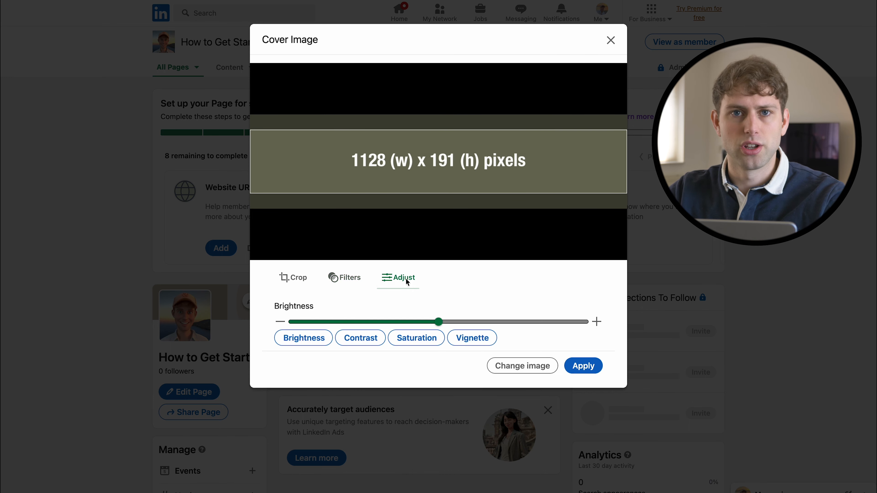
{"action": "mouse_move", "coordinate": [437, 322]}
{"action": "left_mouse_down"}
{"action": "mouse_move", "coordinate": [467, 323]}
{"action": "mouse_move", "coordinate": [439, 321]}
{"action": "left_mouse_up"}
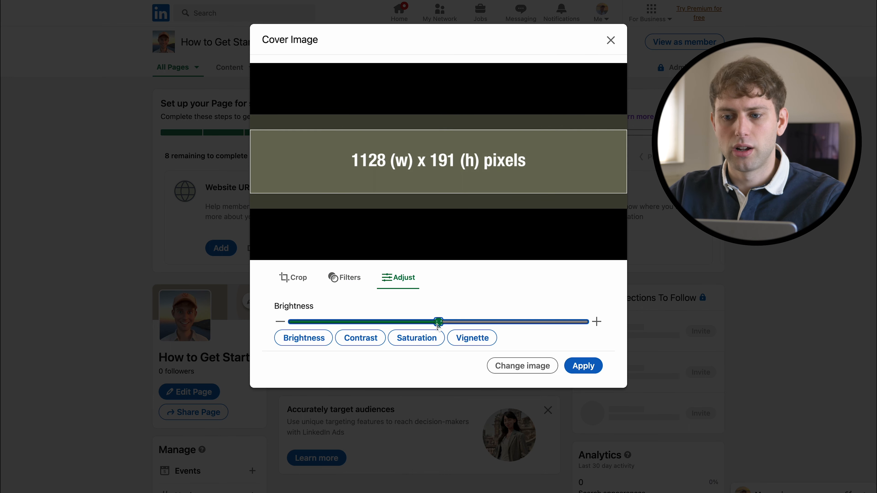
{"action": "left_click", "coordinate": [459, 338]}
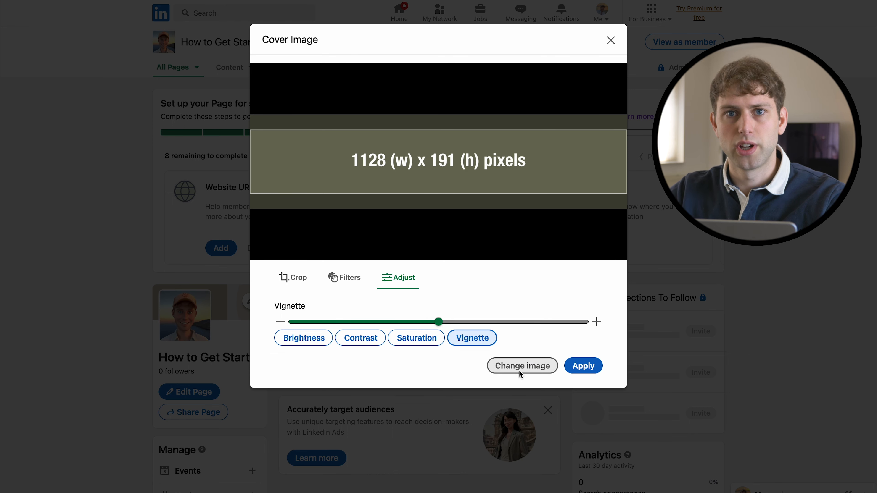
- Apply the cover image edits, and preview the company page as a member before returning to the admin view
{"action": "left_click", "coordinate": [577, 367]}
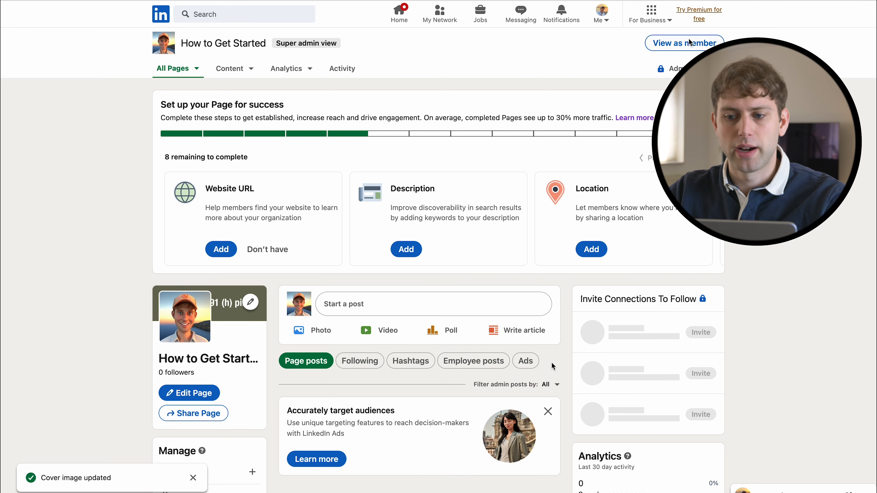
{"action": "left_click", "coordinate": [689, 43]}
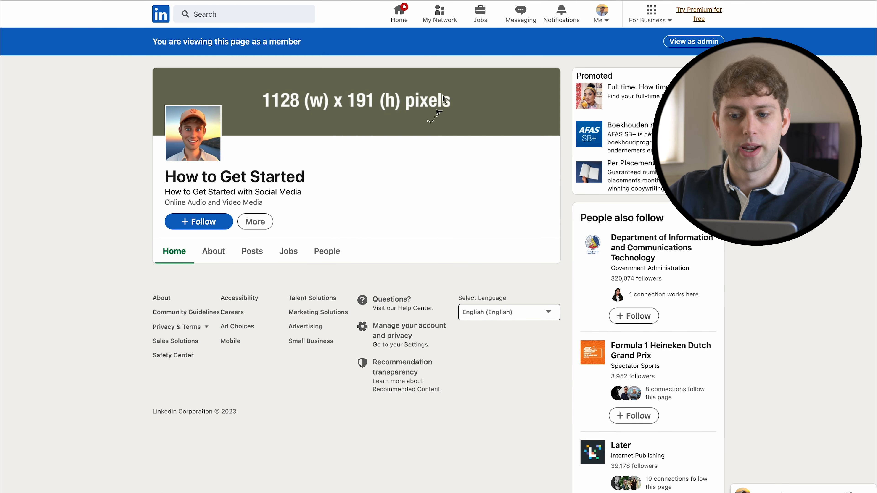
{"action": "left_click", "coordinate": [704, 42]}
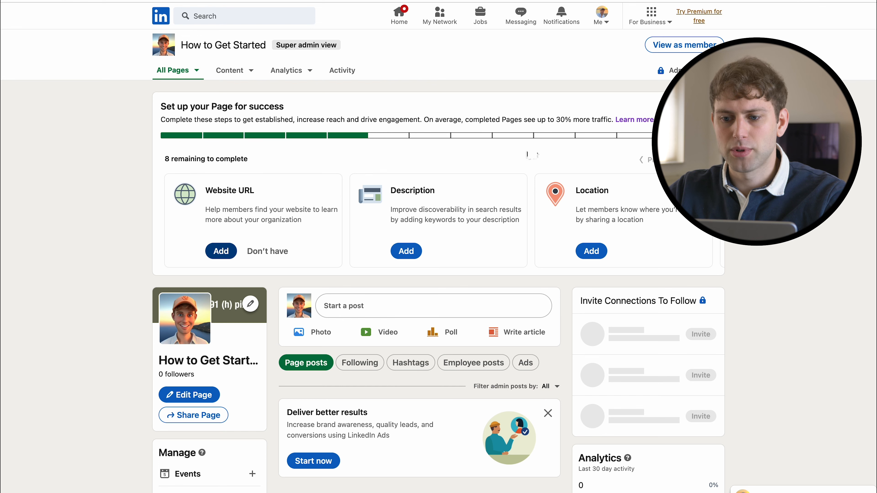
{"action": "double_click", "coordinate": [563, 119]}
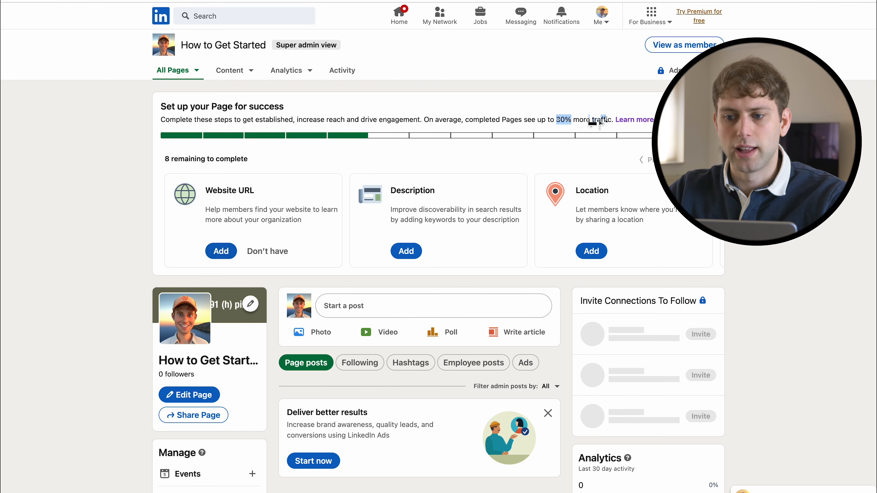
{"action": "left_click_drag", "start_coordinate": [600, 122], "coordinate": [609, 123]}
{"action": "left_click", "coordinate": [221, 251]}
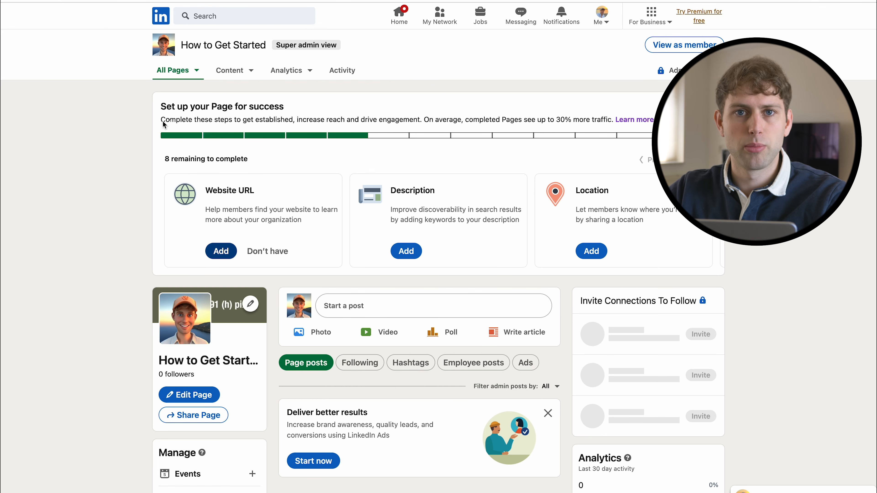
{"action": "left_click", "coordinate": [230, 254]}
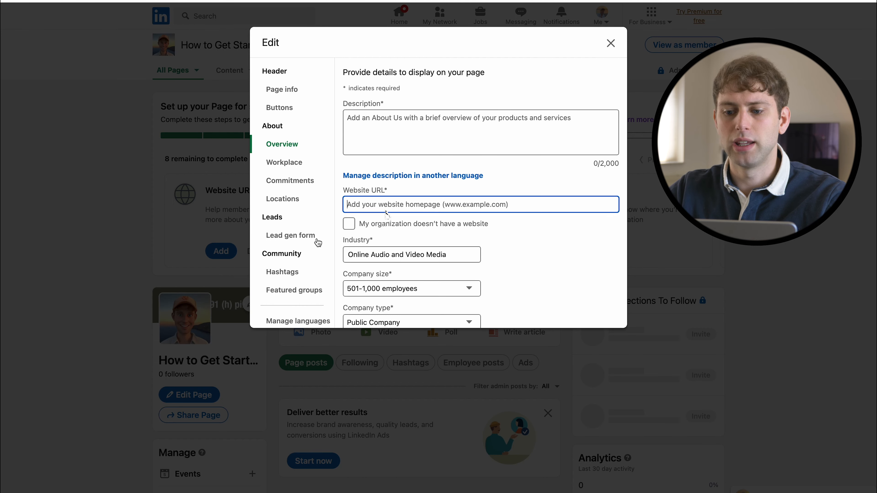
{"action": "type", "text": "https://www.youtube.com/@HowtoGetStarted/about"}
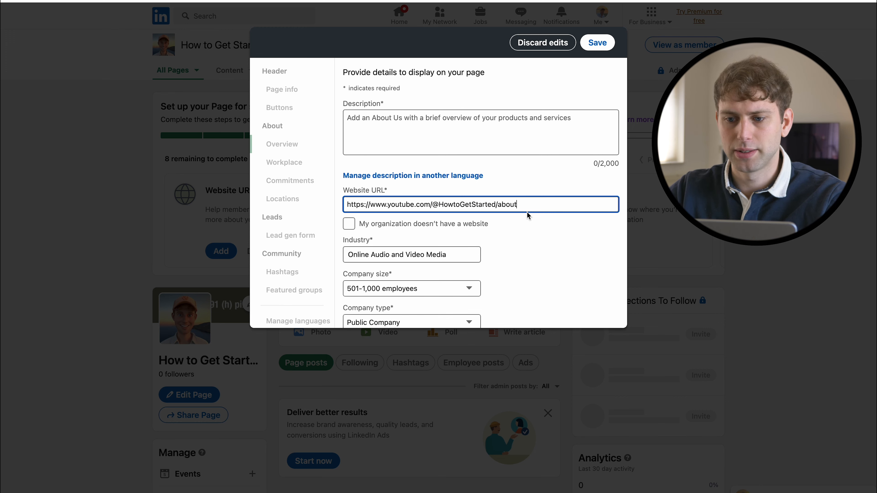
{"action": "left_click", "coordinate": [413, 134]}
{"action": "key", "text": "ctrl+v"}
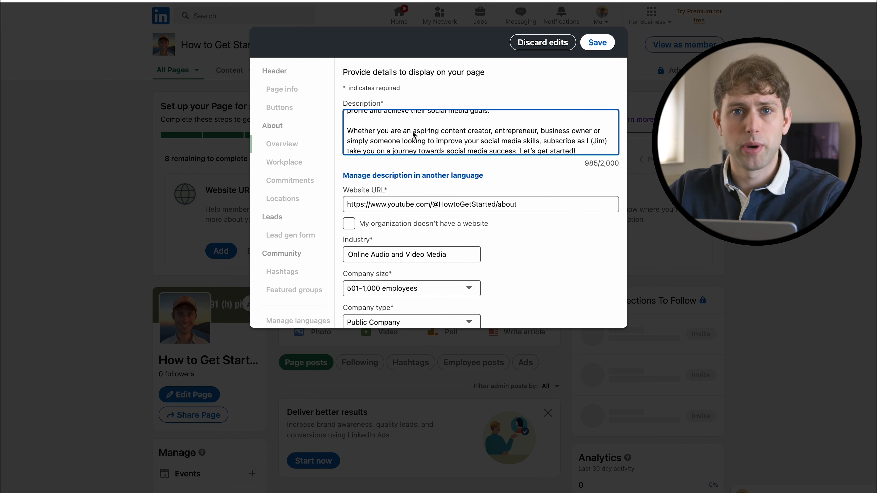
- Set the company's year founded to 2023
{"action": "scroll", "coordinate": [490, 206], "scroll_direction": "down", "scroll_amount": 5}
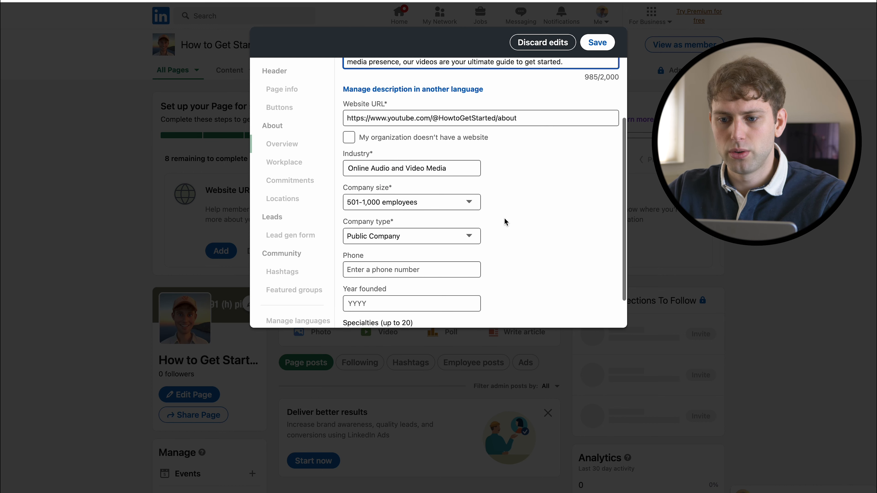
{"action": "scroll", "coordinate": [505, 235], "scroll_direction": "down", "scroll_amount": 2}
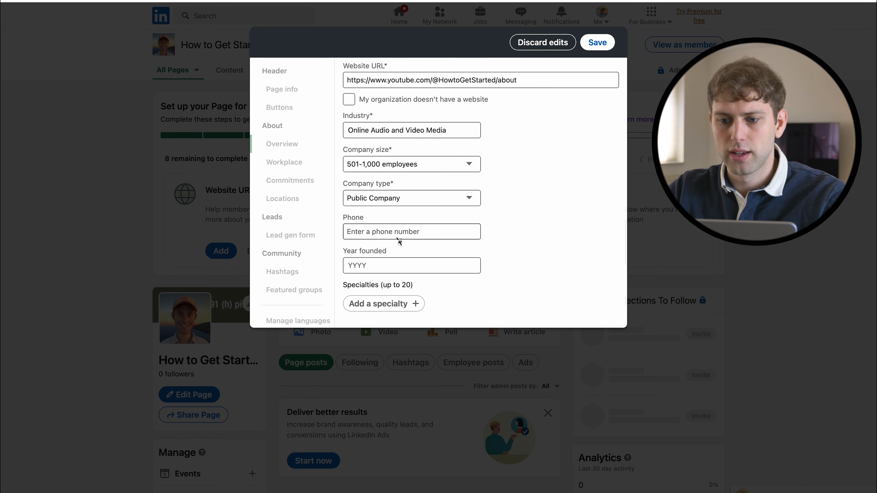
{"action": "left_click", "coordinate": [411, 271]}
{"action": "type", "text": "2023"}
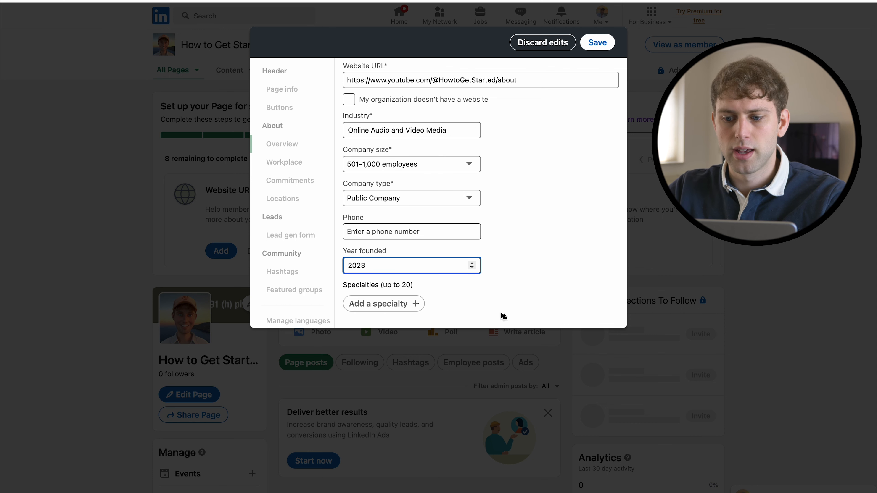
{"action": "left_click", "coordinate": [502, 311]}
{"action": "left_click", "coordinate": [416, 304]}
{"action": "left_click", "coordinate": [416, 304]}
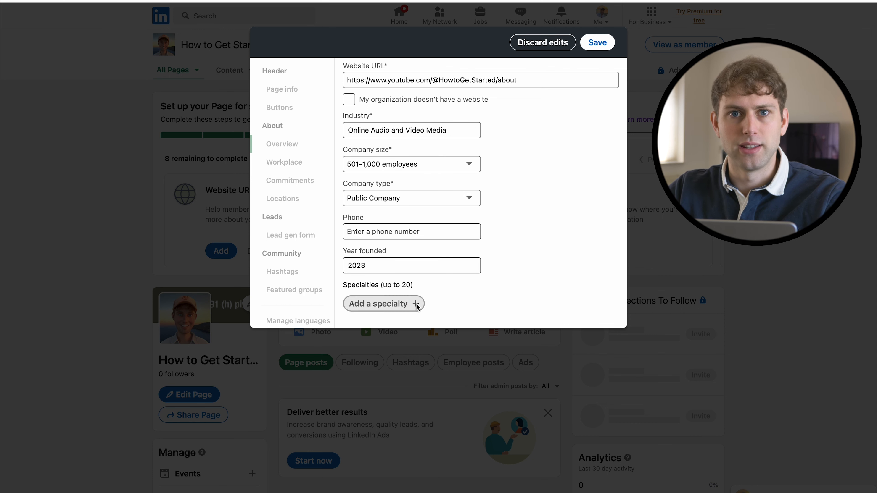
{"action": "left_click", "coordinate": [378, 306]}
{"action": "left_click", "coordinate": [377, 306]}
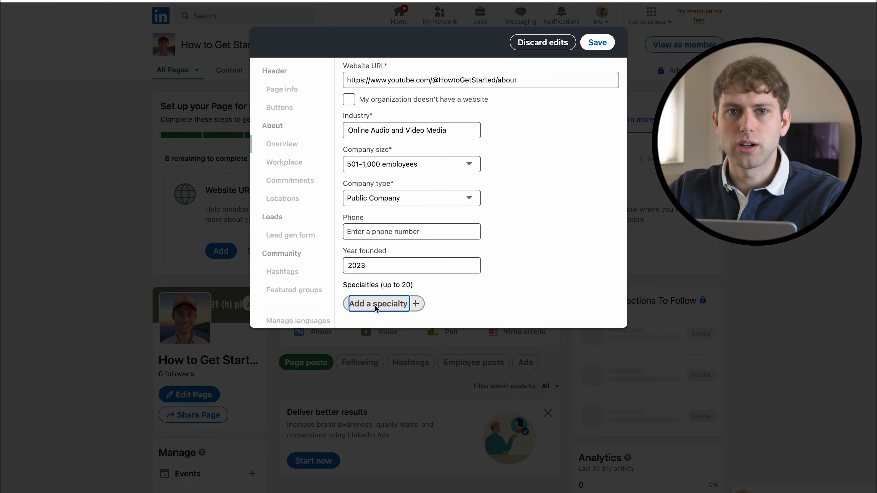
{"action": "type", "text": "asf"}
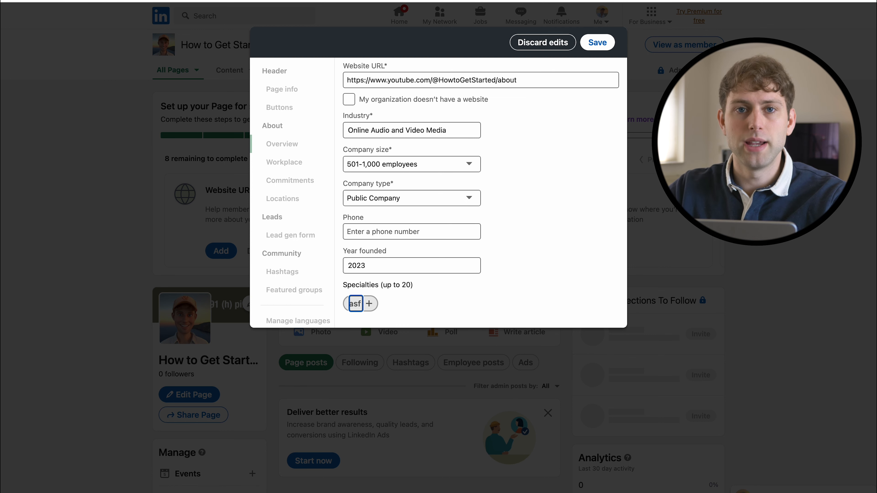
{"action": "key", "text": "BackSpace"}
{"action": "key", "text": "BackSpace"}
{"action": "key", "text": "BackSpace"}
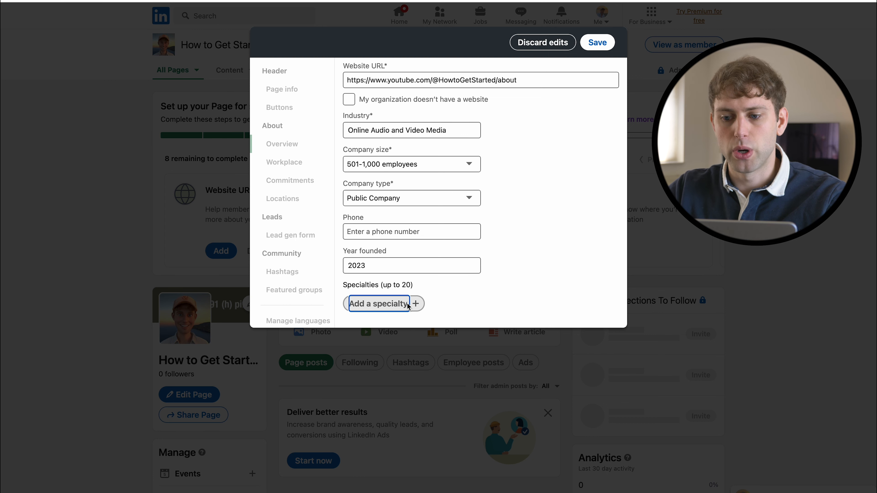
- Add Videography, Editing and Social Media as the company's specialties
{"action": "type", "text": "Videograp"}
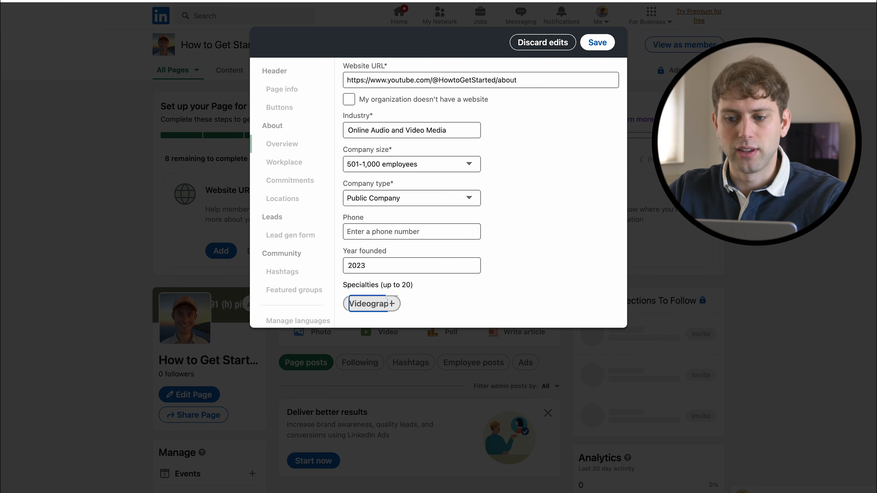
{"action": "type", "text": "hy"}
{"action": "key", "text": "Return"}
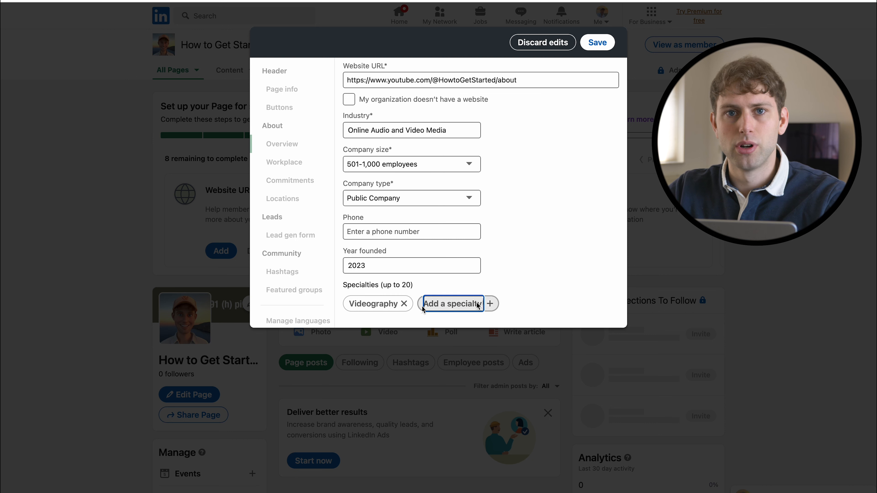
{"action": "type", "text": "E"}
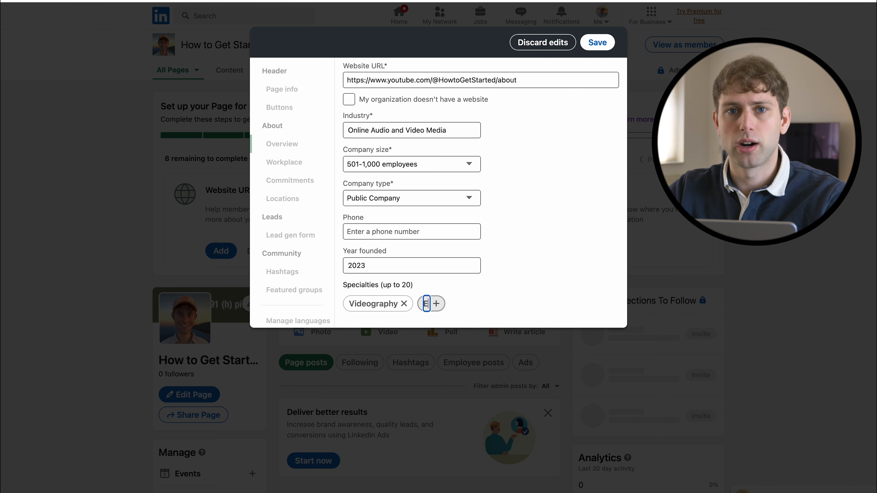
{"action": "type", "text": "diting"}
{"action": "key", "text": "Return"}
{"action": "type", "text": "Sc"}
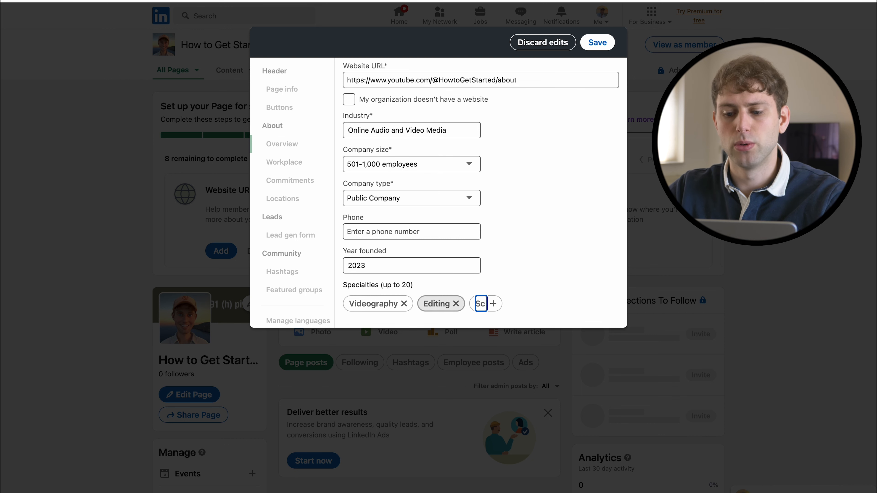
{"action": "type", "text": "cial Media"}
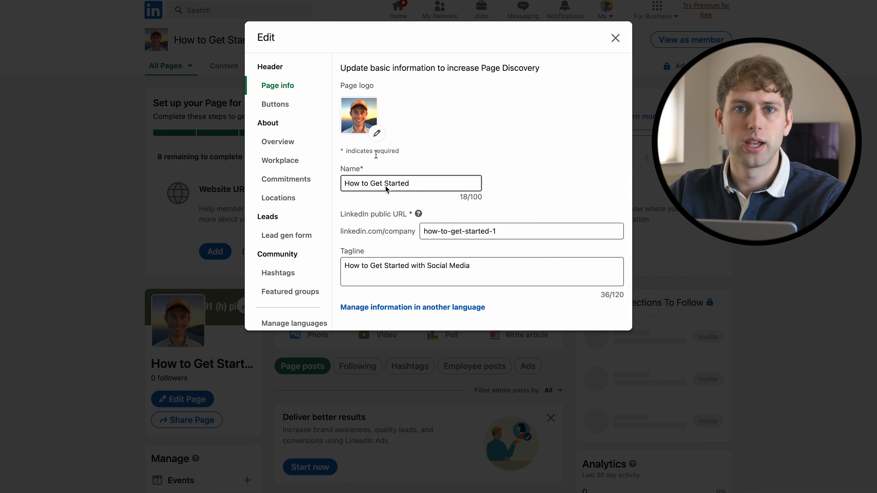
- Change the page's LinkedIn public URL to how-to-get-started-official
{"action": "left_click", "coordinate": [531, 230]}
{"action": "key", "text": "BackSpace"}
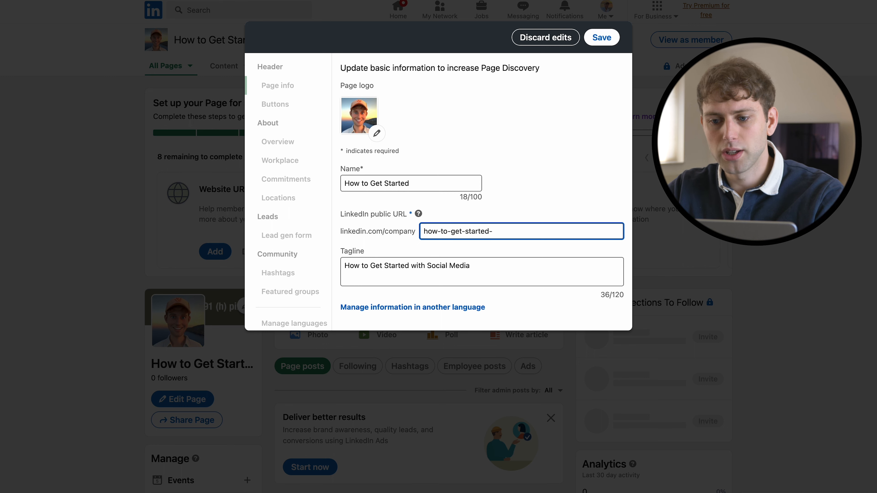
{"action": "type", "text": "2"}
{"action": "key", "text": "BackSpace"}
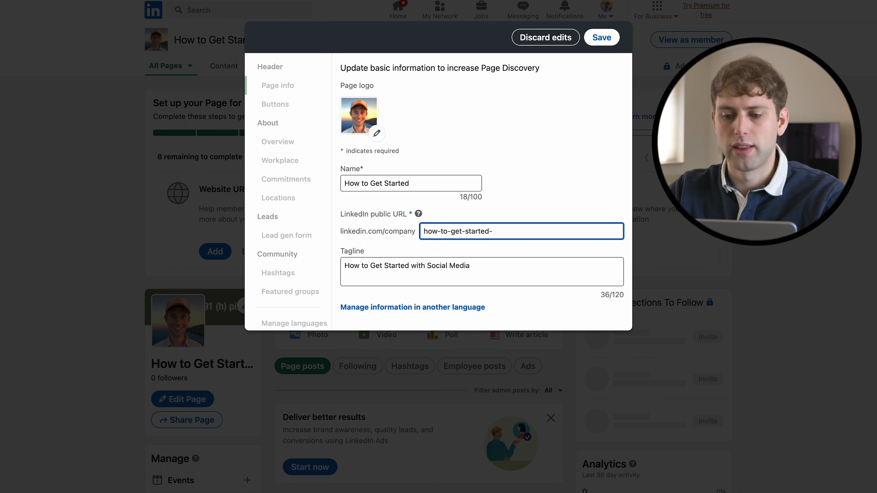
{"action": "type", "text": "offical"}
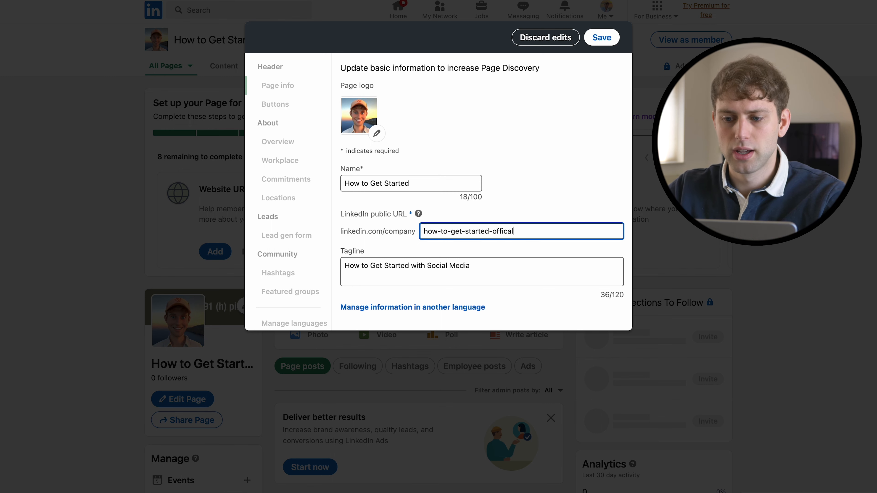
{"action": "left_click", "coordinate": [513, 293]}
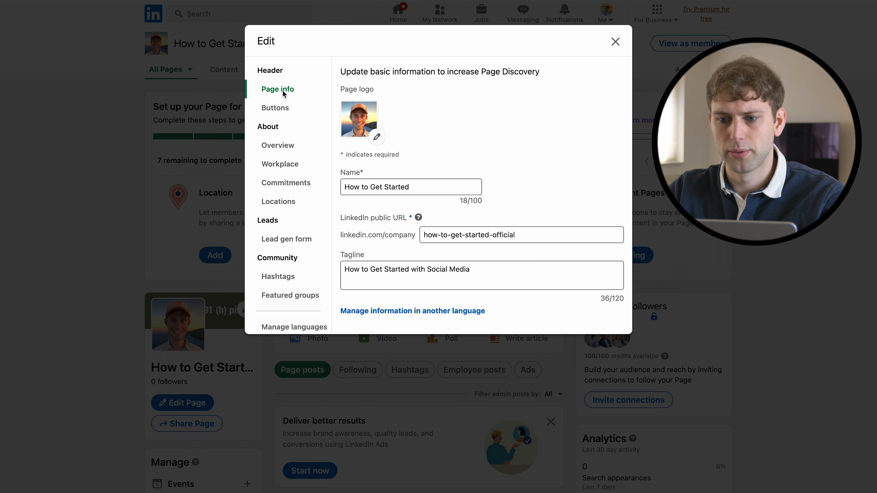
- Turn on the page's custom button with the name Learn more and save the change
{"action": "left_click", "coordinate": [287, 104]}
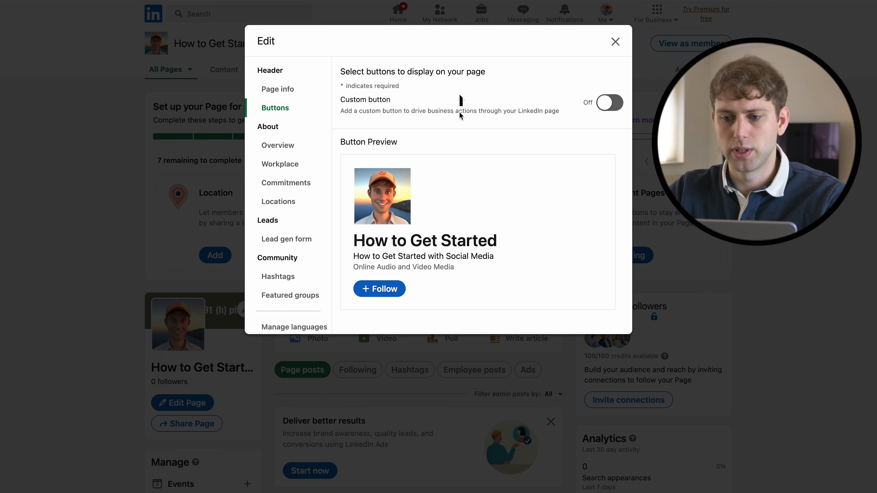
{"action": "left_click", "coordinate": [609, 103]}
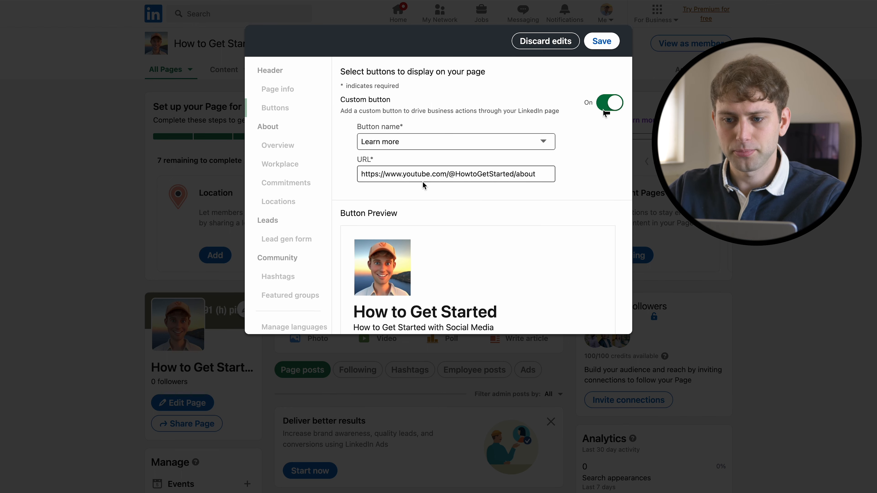
{"action": "left_click", "coordinate": [405, 143]}
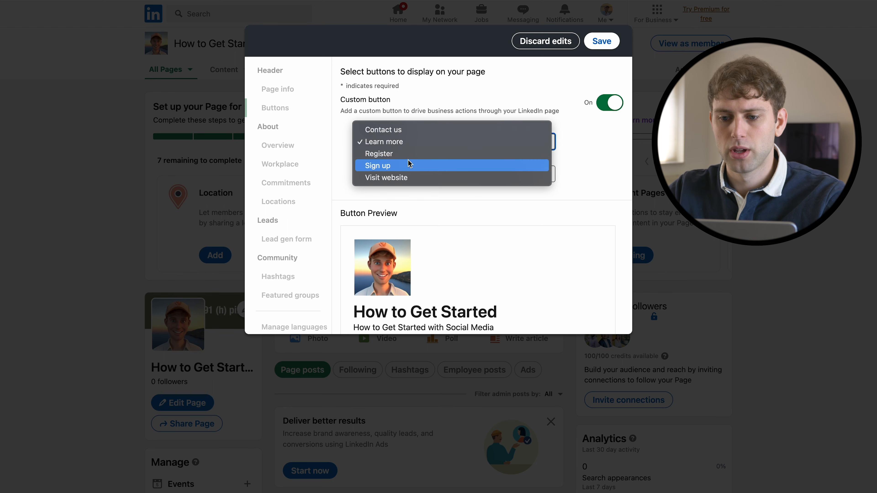
{"action": "left_click", "coordinate": [409, 143]}
{"action": "scroll", "coordinate": [480, 237], "scroll_direction": "down", "scroll_amount": 4}
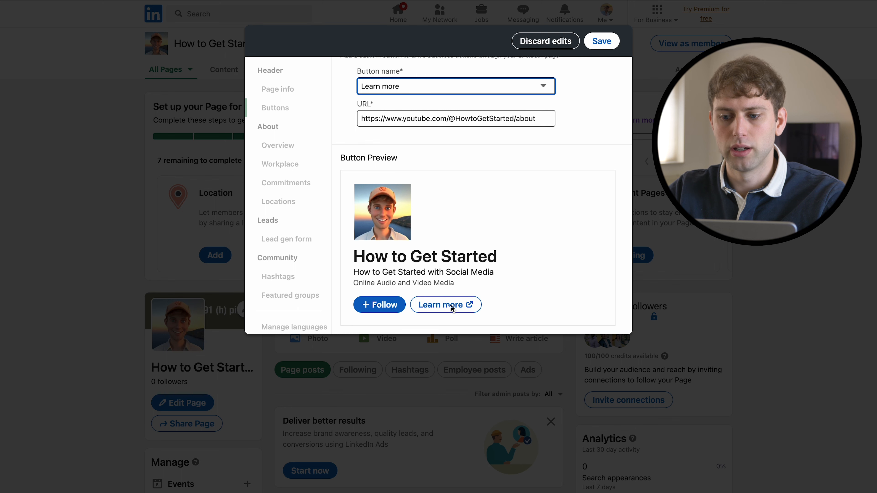
{"action": "left_click", "coordinate": [601, 45]}
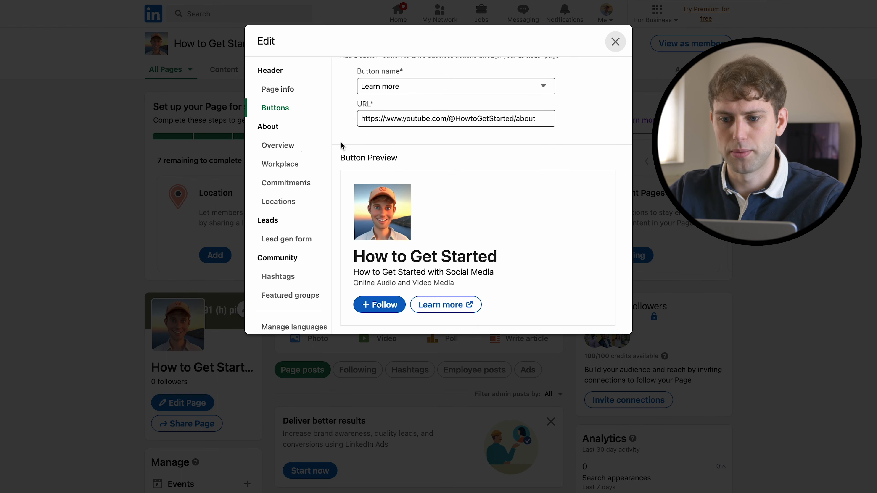
- Check the page overview details, and turn on the Workplace module with Hybrid as the primary workplace policy
{"action": "left_click", "coordinate": [290, 149]}
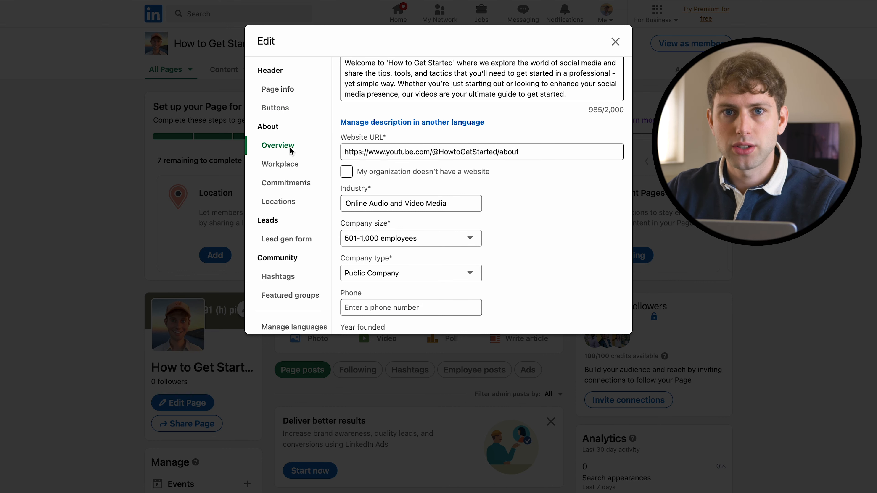
{"action": "left_click", "coordinate": [281, 164]}
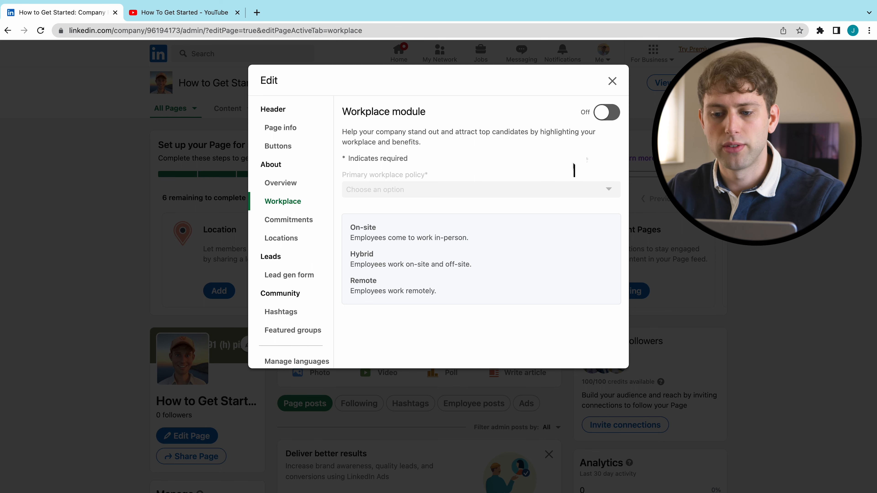
{"action": "left_click", "coordinate": [605, 114]}
{"action": "left_click", "coordinate": [485, 194]}
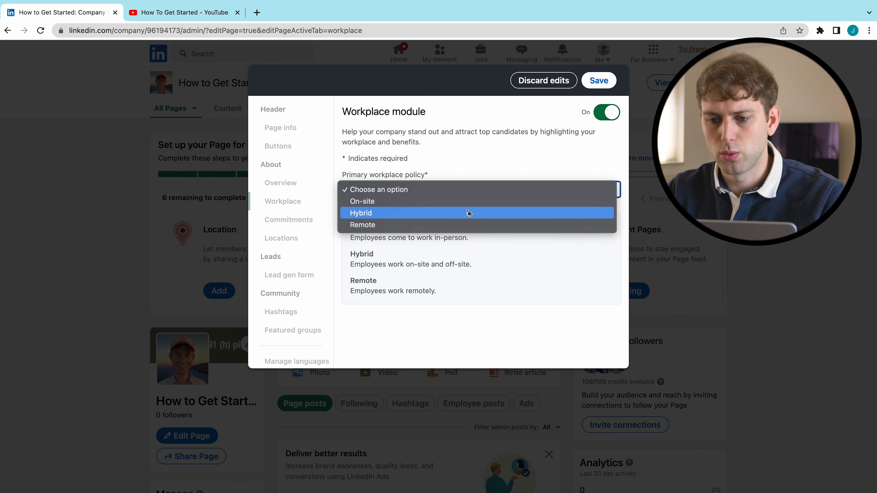
{"action": "left_click", "coordinate": [469, 213]}
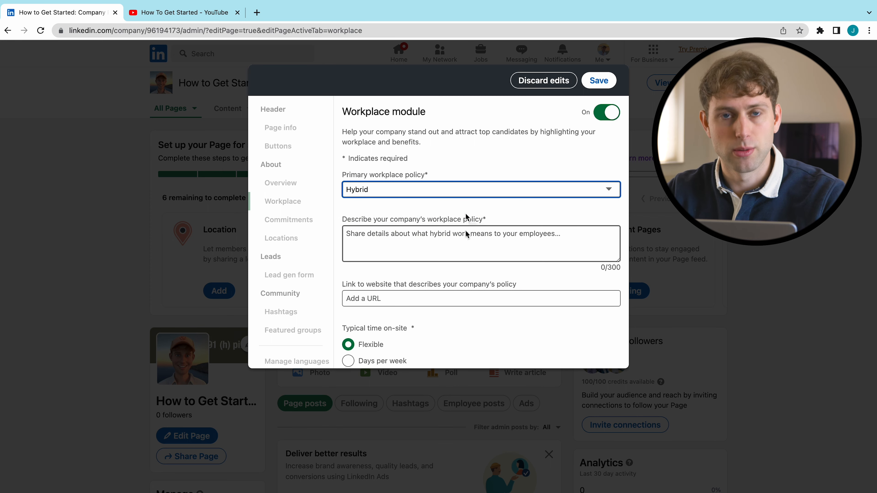
- Describe the company's hybrid workplace policy as "Working hybrid means...."
{"action": "left_click", "coordinate": [467, 239]}
{"action": "type", "text": "W"}
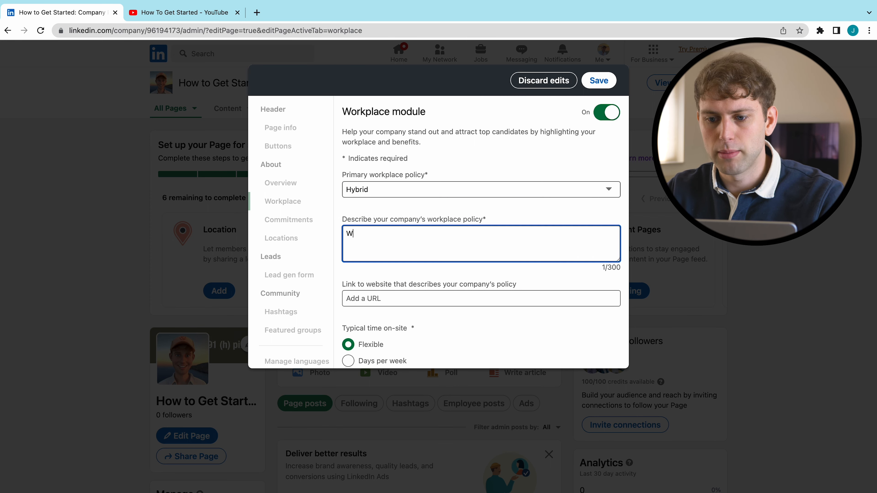
{"action": "type", "text": "orking Hybr"}
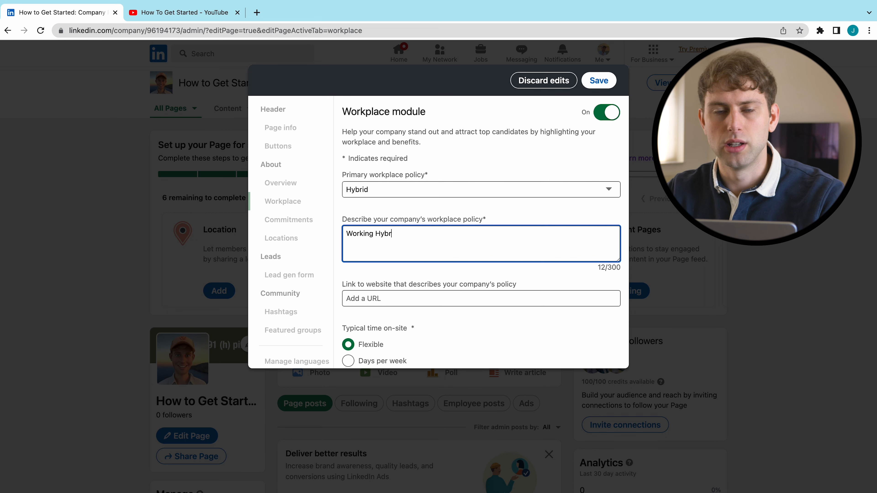
{"action": "type", "text": "is m means."}
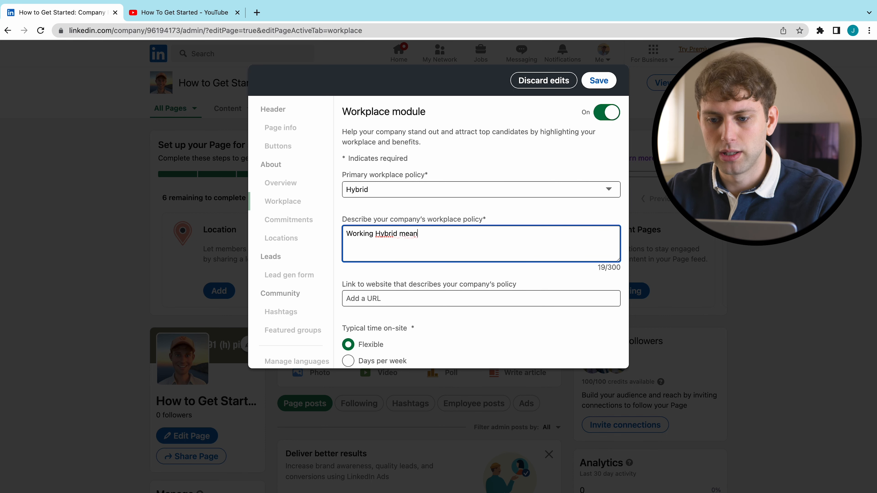
{"action": "type", "text": ".."}
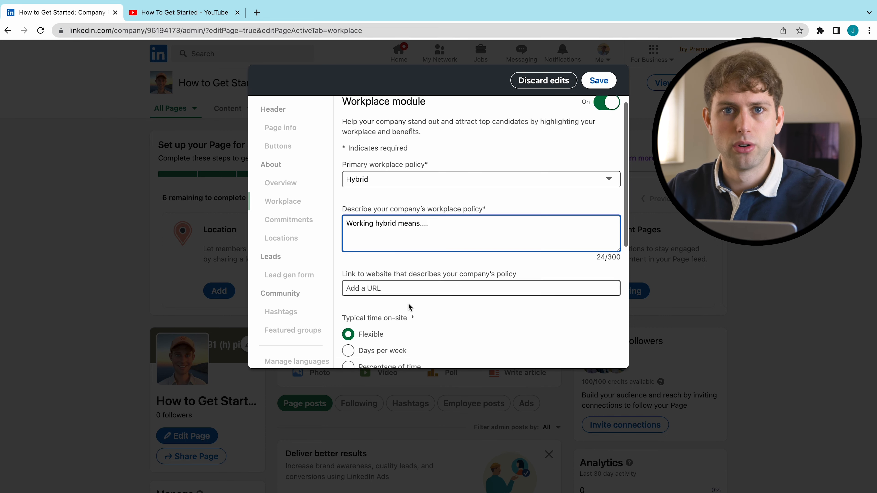
{"action": "left_click", "coordinate": [406, 289]}
- Add Company Wellness Days as a featured hybrid workplace benefit, check the location-based pay adjustment options, and save the workplace details
{"action": "scroll", "coordinate": [481, 306], "scroll_direction": "down", "scroll_amount": 4}
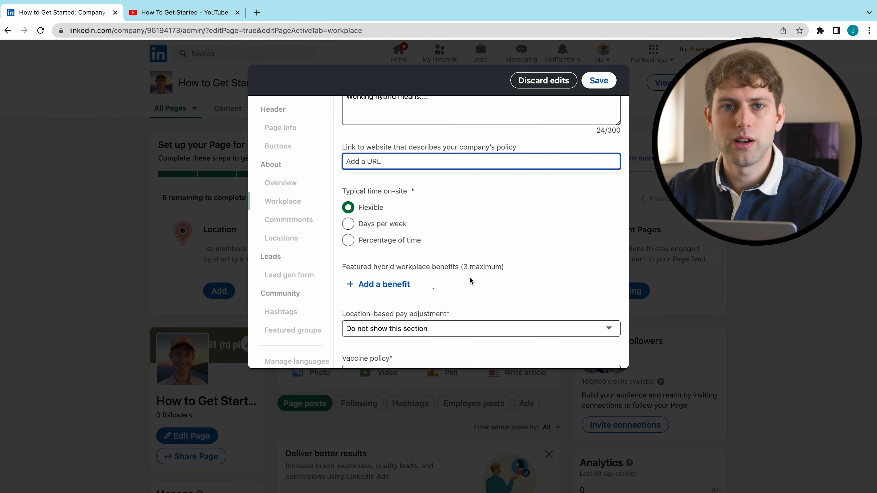
{"action": "left_click", "coordinate": [412, 283]}
{"action": "scroll", "coordinate": [400, 311], "scroll_direction": "down", "scroll_amount": 1}
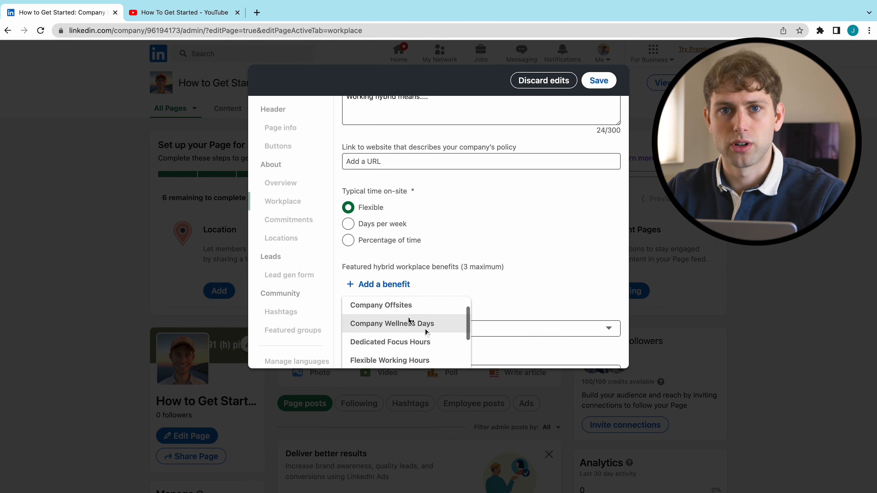
{"action": "left_click", "coordinate": [409, 329]}
{"action": "scroll", "coordinate": [441, 318], "scroll_direction": "down", "scroll_amount": 3}
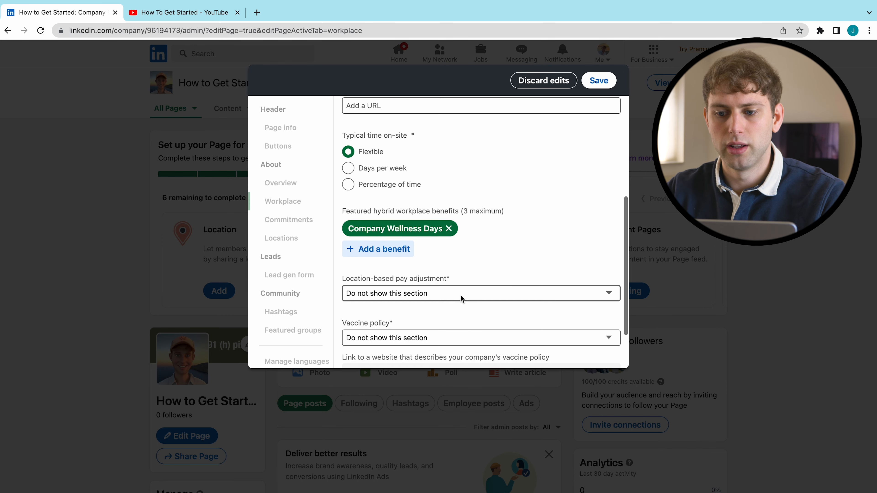
{"action": "left_click", "coordinate": [461, 296]}
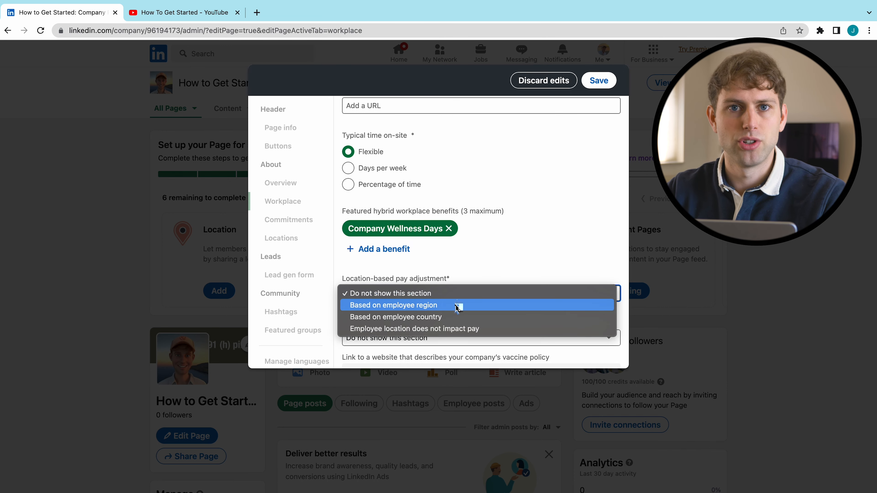
{"action": "left_click", "coordinate": [501, 258]}
{"action": "scroll", "coordinate": [480, 284], "scroll_direction": "down", "scroll_amount": 3}
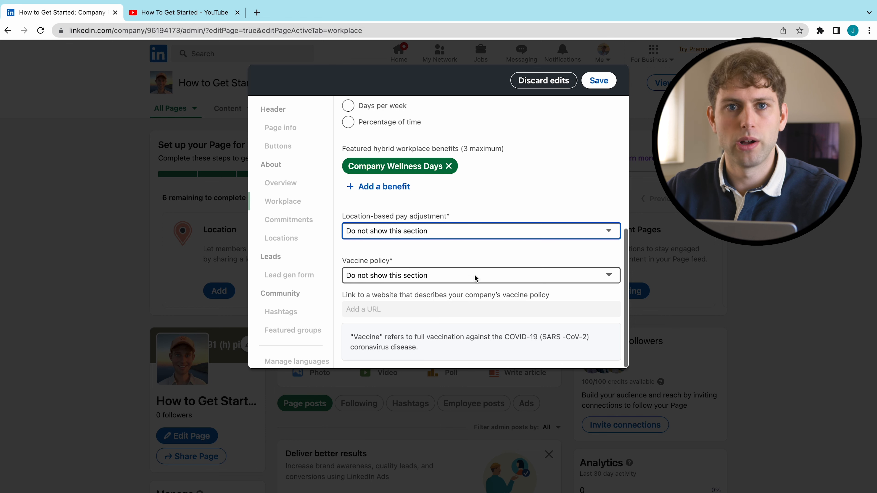
{"action": "left_click", "coordinate": [598, 83]}
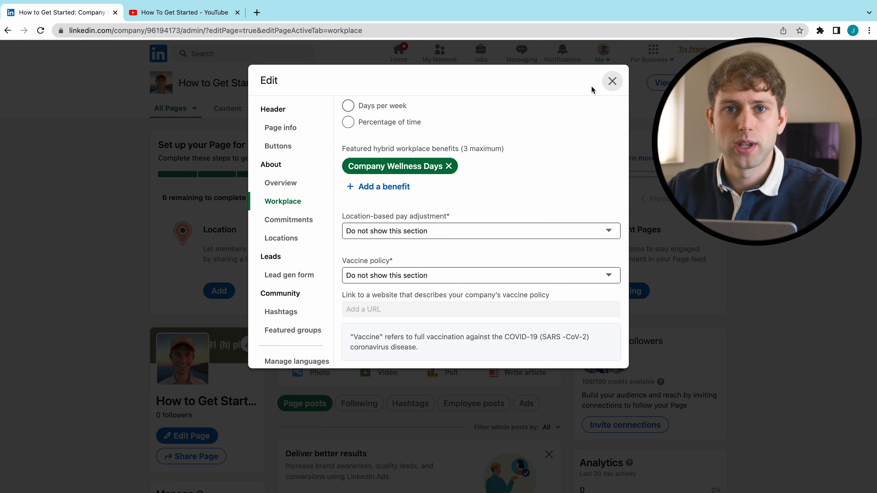
- Review the available company commitments and the fields required for adding a location
{"action": "left_click", "coordinate": [314, 225]}
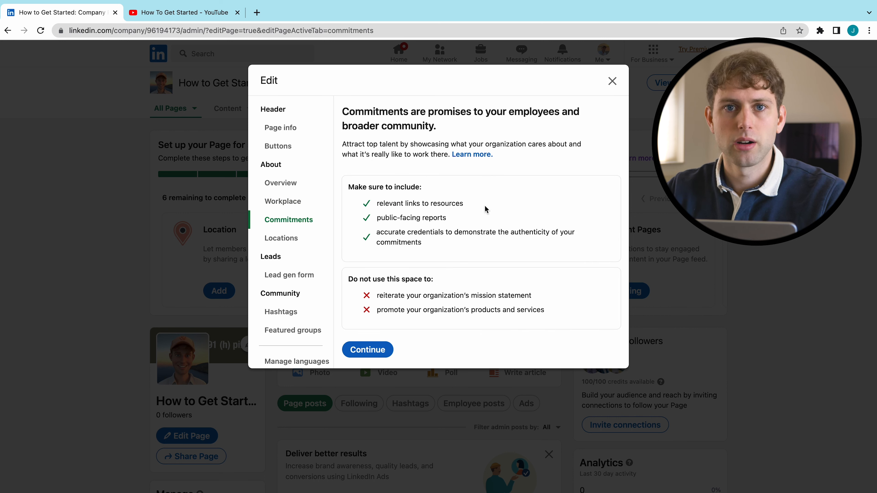
{"action": "left_click", "coordinate": [372, 349]}
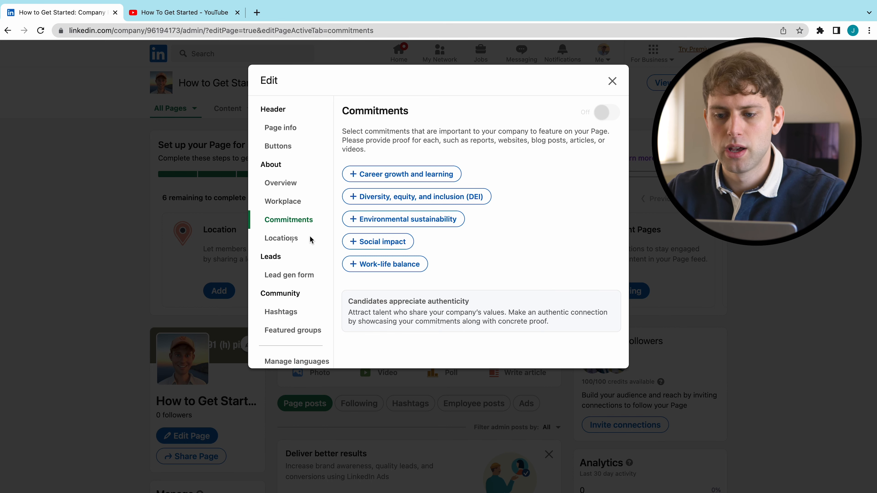
{"action": "left_click", "coordinate": [293, 241]}
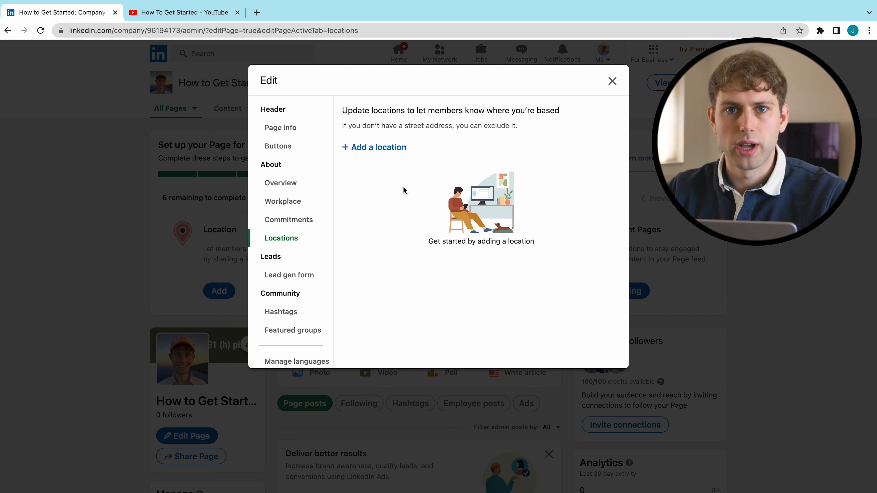
{"action": "left_click", "coordinate": [376, 147]}
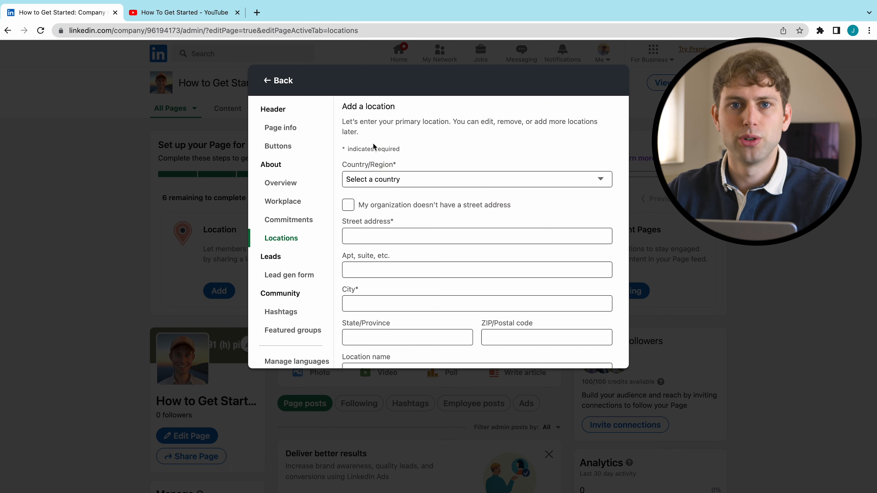
{"action": "scroll", "coordinate": [397, 278], "scroll_direction": "down", "scroll_amount": 2}
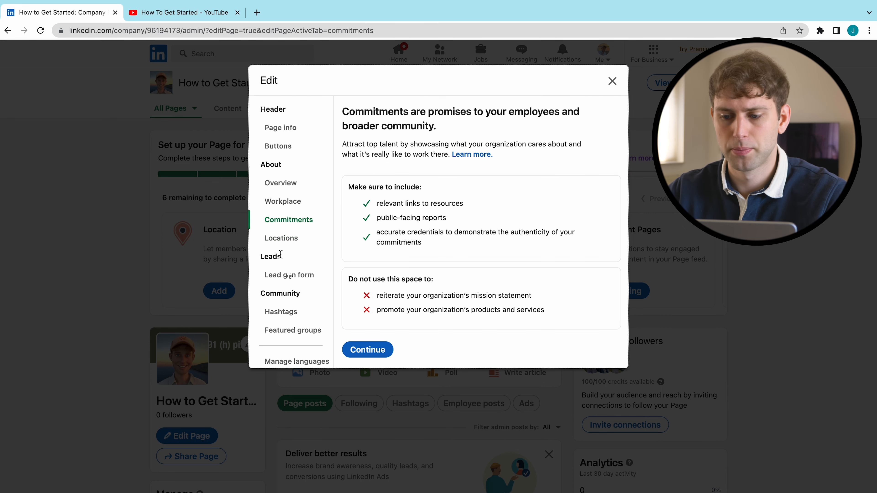
{"action": "left_click", "coordinate": [289, 275]}
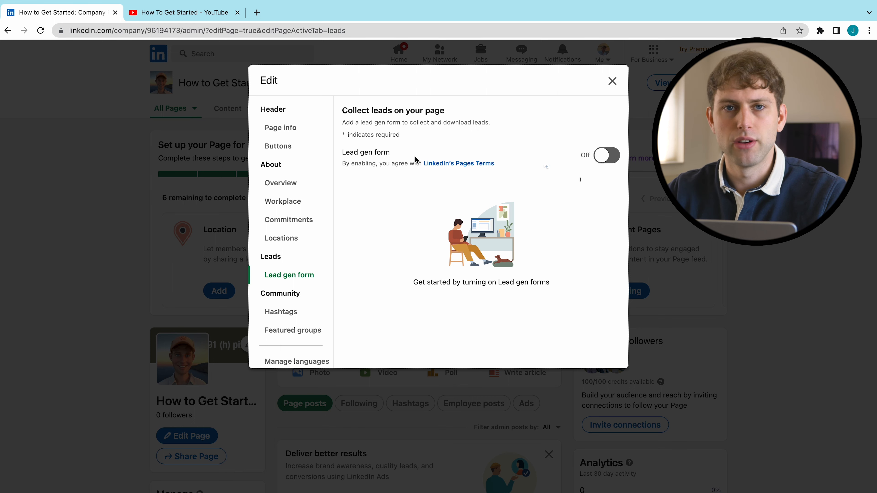
{"action": "left_click", "coordinate": [607, 157]}
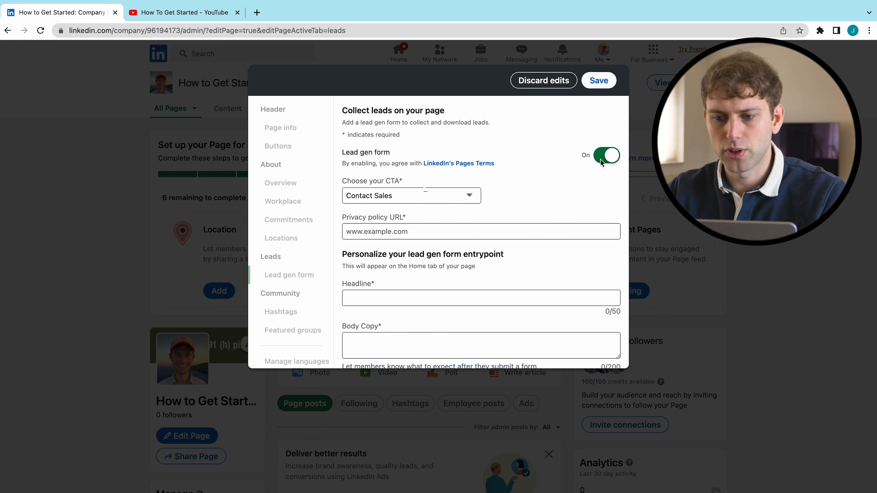
{"action": "left_click", "coordinate": [414, 197]}
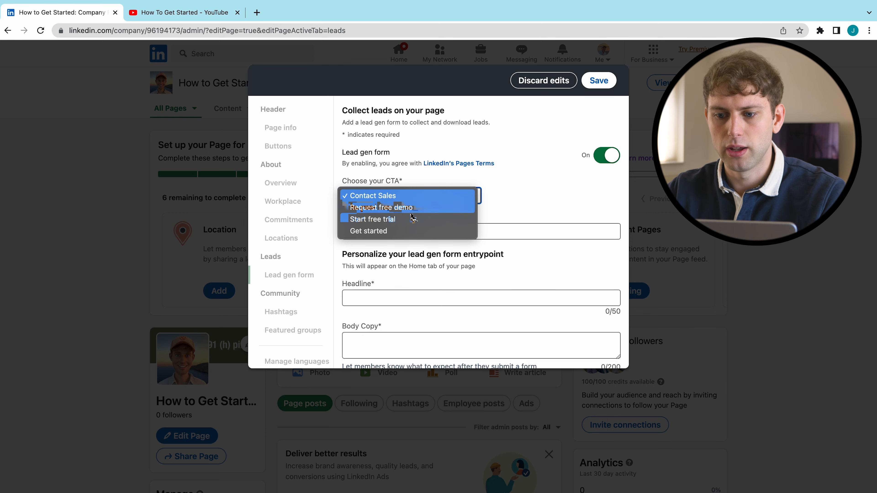
{"action": "left_click", "coordinate": [402, 231]}
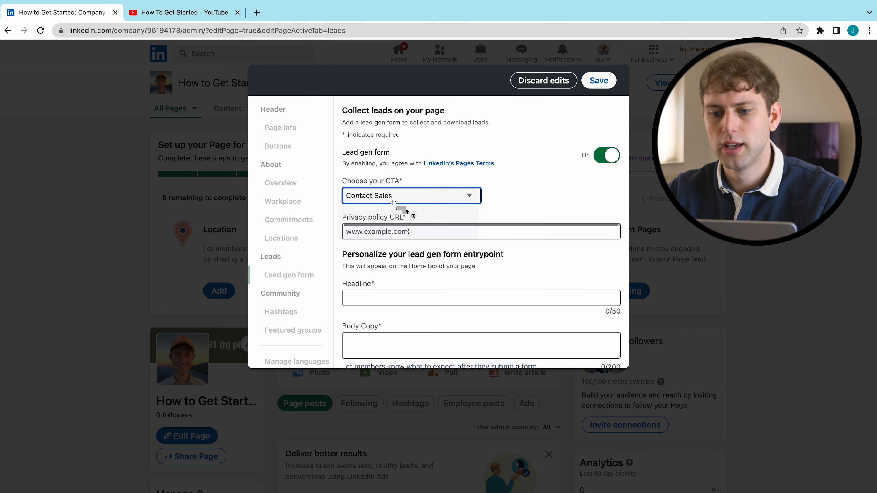
{"action": "left_click", "coordinate": [397, 232]}
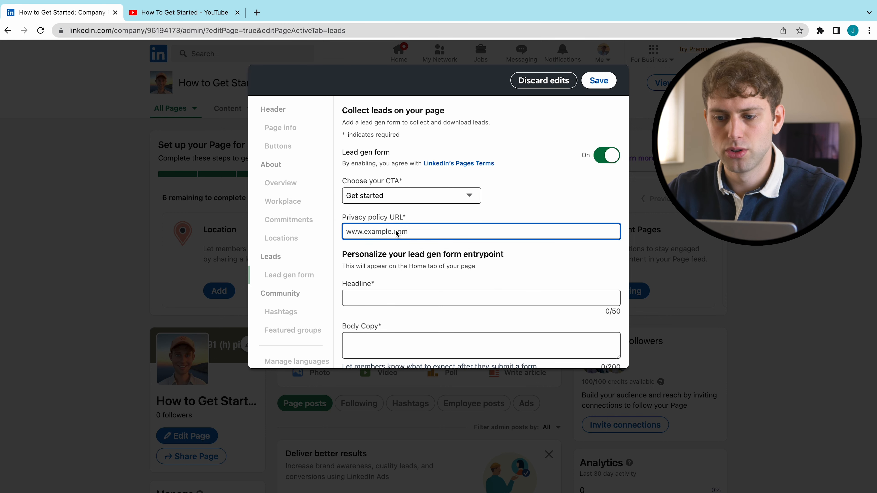
{"action": "type", "text": "https://www.youtube.com/@HowtoGetStarted/about"}
{"action": "left_click", "coordinate": [497, 276]}
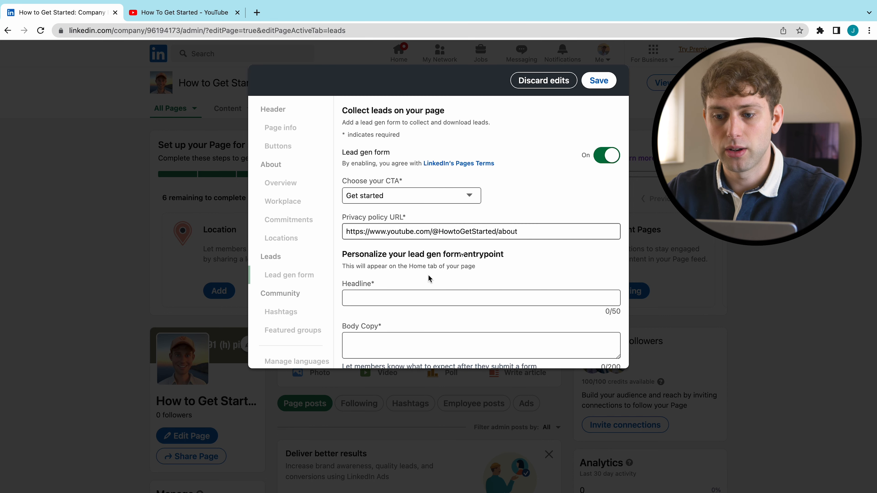
- Give the lead gen form the headline "How to Get Started" and body copy "Learn more about Social Media", and save it
{"action": "scroll", "coordinate": [429, 278], "scroll_direction": "down", "scroll_amount": 2}
{"action": "left_click", "coordinate": [426, 269]}
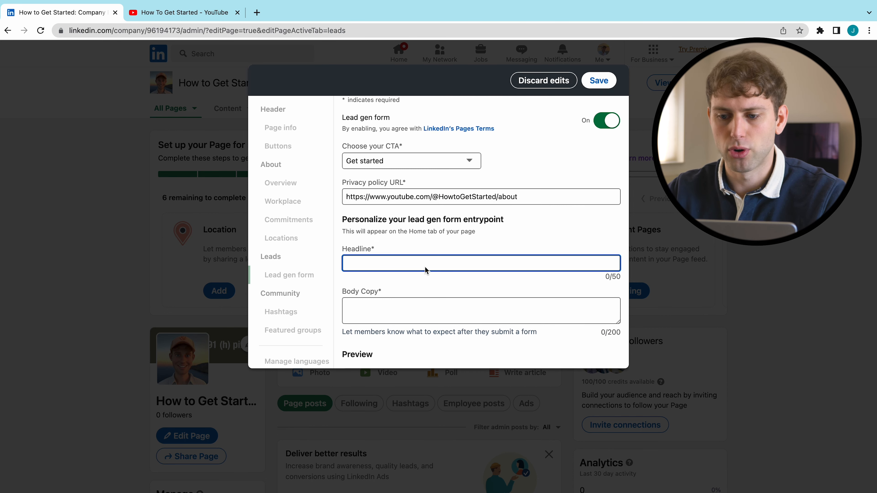
{"action": "type", "text": "How to"}
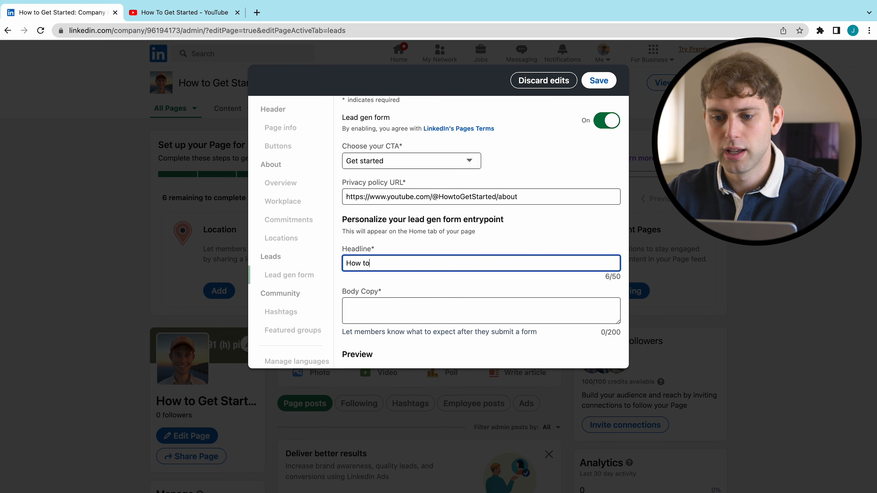
{"action": "type", "text": " Get Start"}
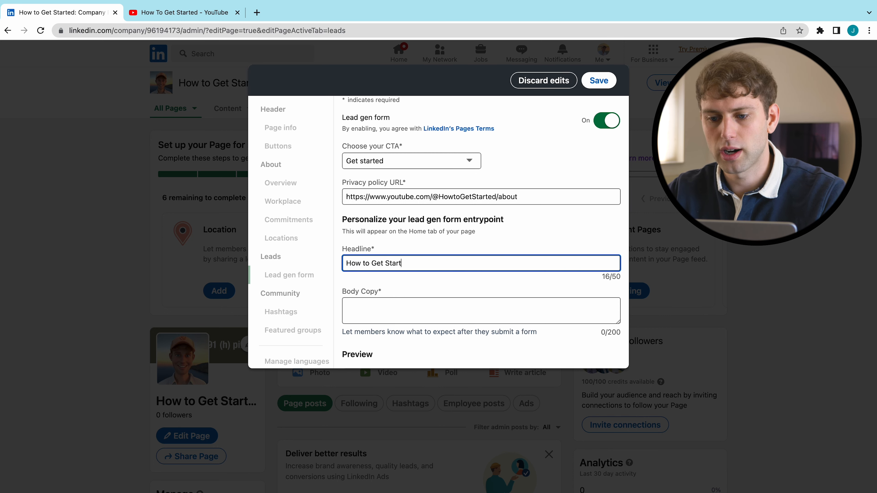
{"action": "type", "text": "ed"}
{"action": "left_click", "coordinate": [433, 312]}
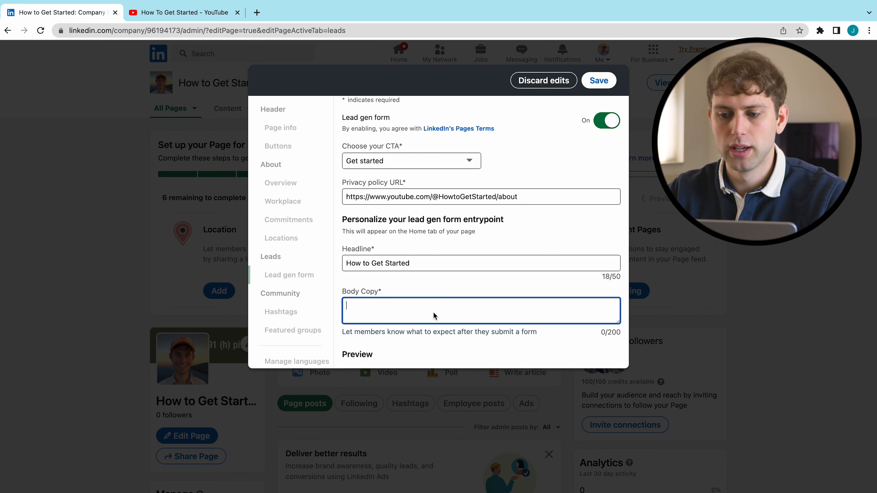
{"action": "type", "text": "Learn"}
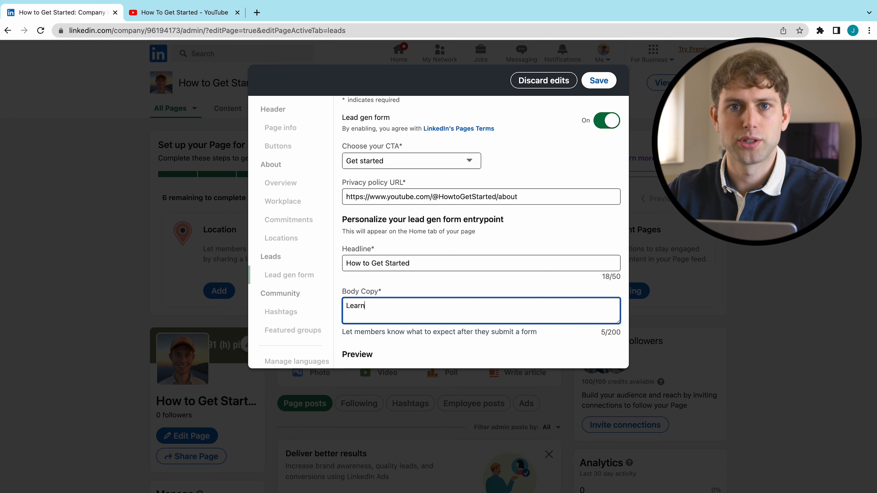
{"action": "type", "text": " more about Social Media"}
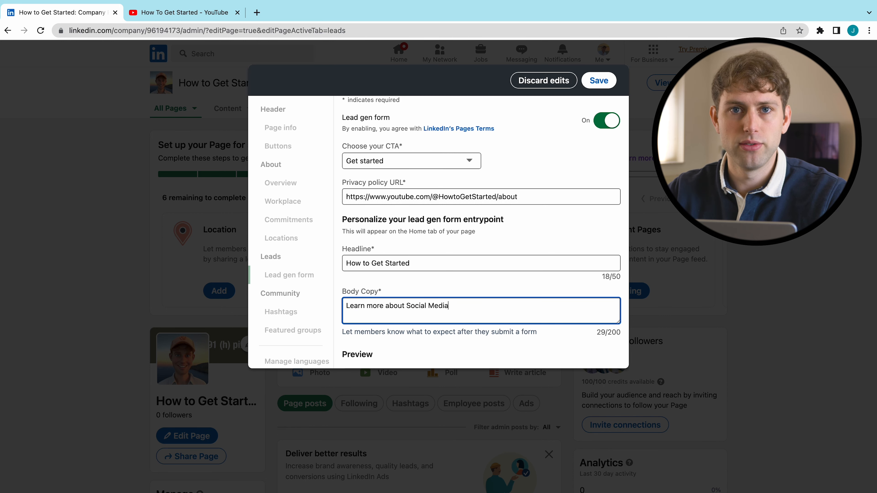
{"action": "scroll", "coordinate": [480, 228], "scroll_direction": "down", "scroll_amount": 3}
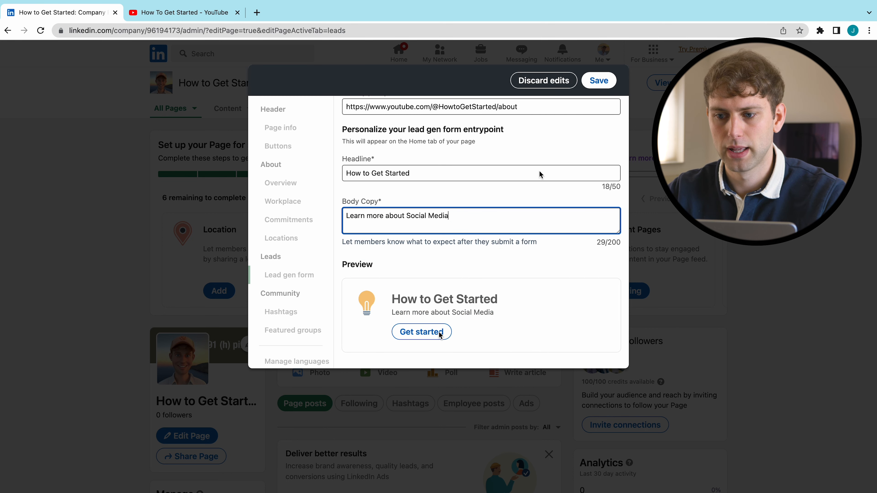
{"action": "left_click", "coordinate": [600, 82]}
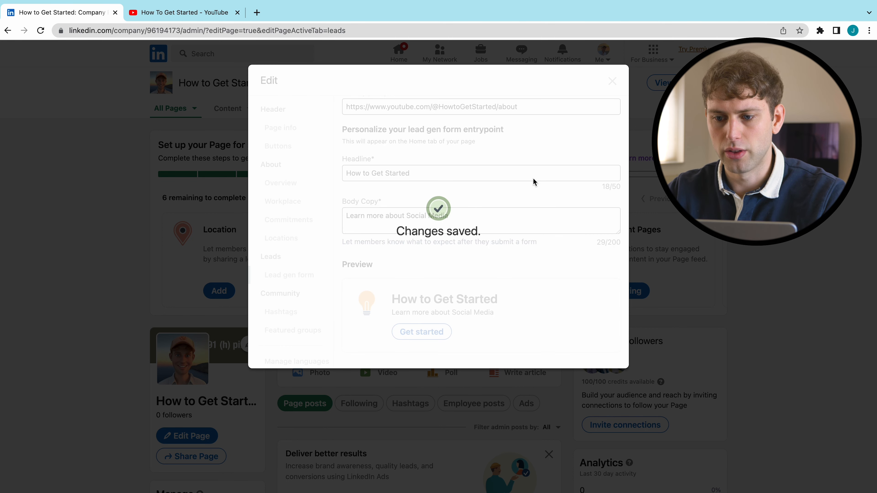
- Add #youtube and #linkedin as the page's community hashtags
{"action": "left_click", "coordinate": [297, 314]}
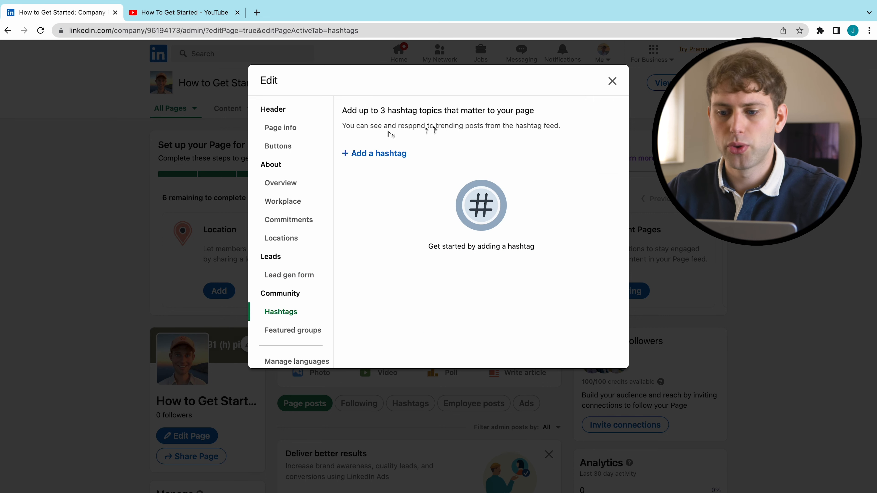
{"action": "left_click", "coordinate": [385, 155]}
{"action": "type", "text": "Yo"}
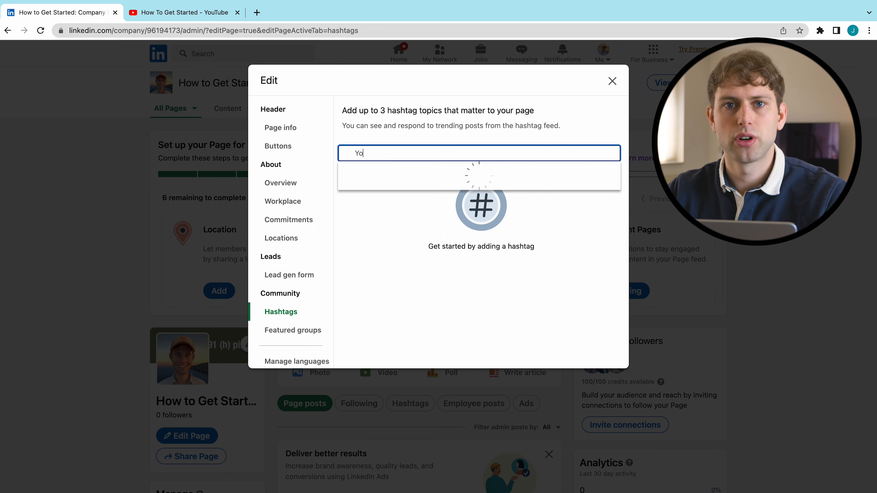
{"action": "type", "text": "utube"}
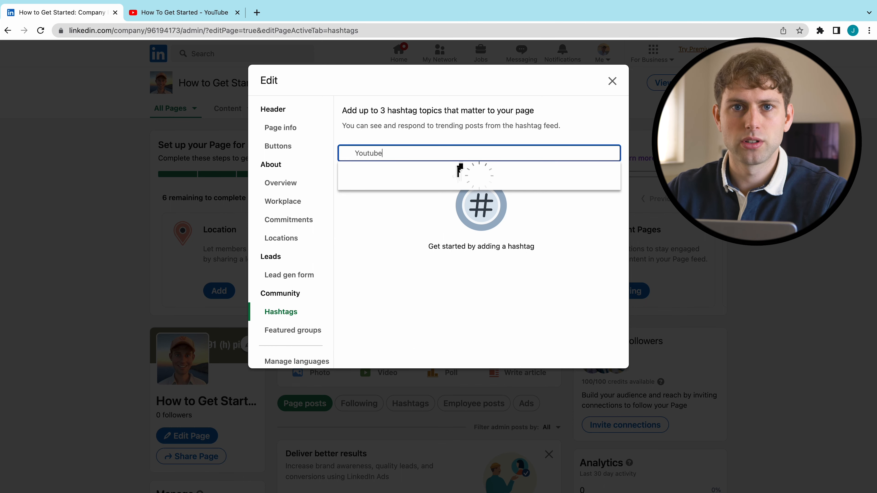
{"action": "left_click", "coordinate": [455, 174]}
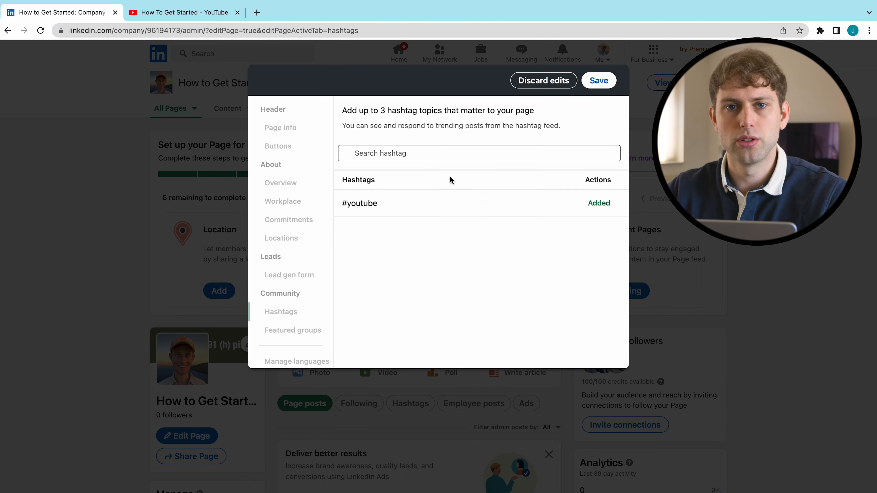
{"action": "left_click", "coordinate": [445, 157]}
{"action": "type", "text": "Link"}
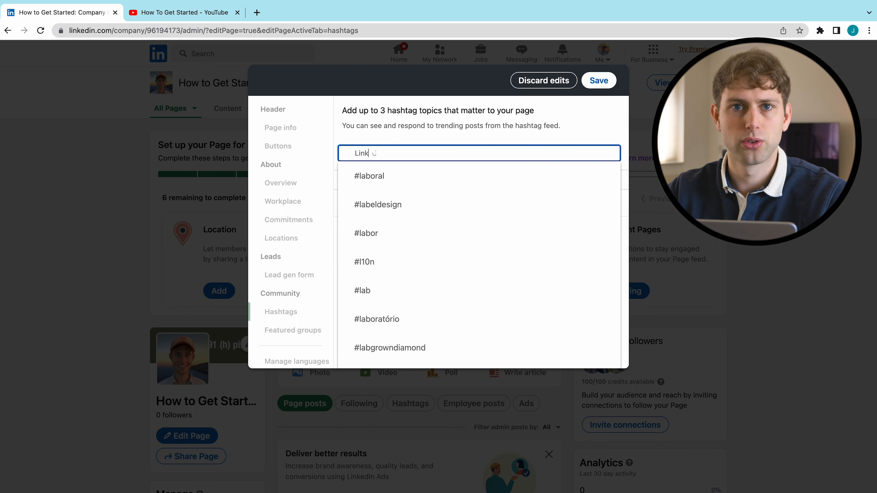
{"action": "type", "text": "edi"}
{"action": "left_click", "coordinate": [416, 212]}
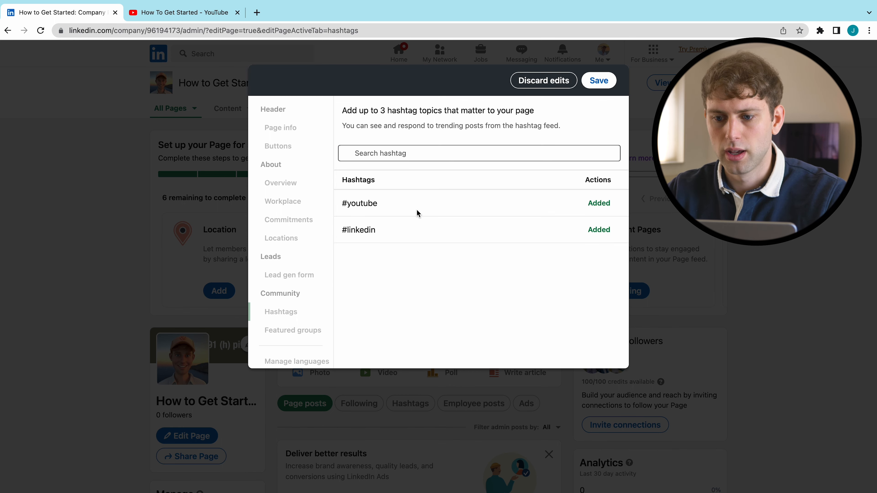
- Add #technology as the page's third community hashtag and save the hashtags
{"action": "left_click", "coordinate": [424, 158]}
{"action": "type", "text": "Te"}
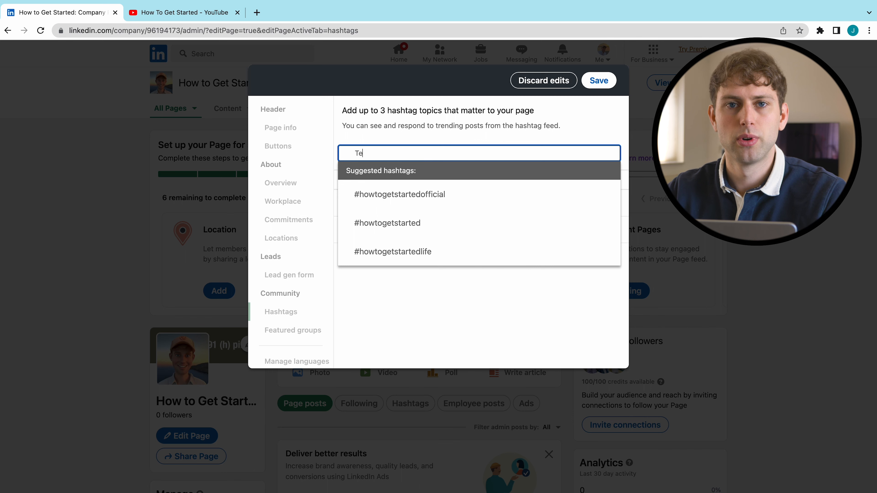
{"action": "type", "text": "chno"}
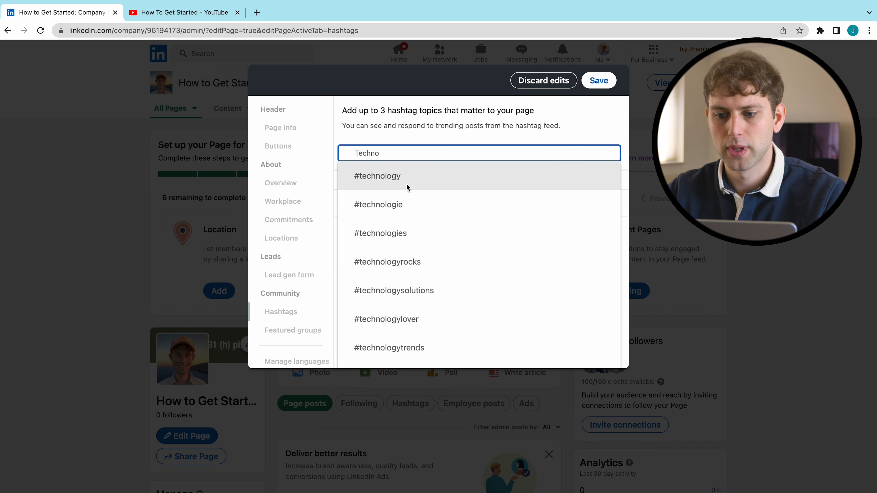
{"action": "left_click", "coordinate": [407, 178]}
{"action": "left_click", "coordinate": [601, 81]}
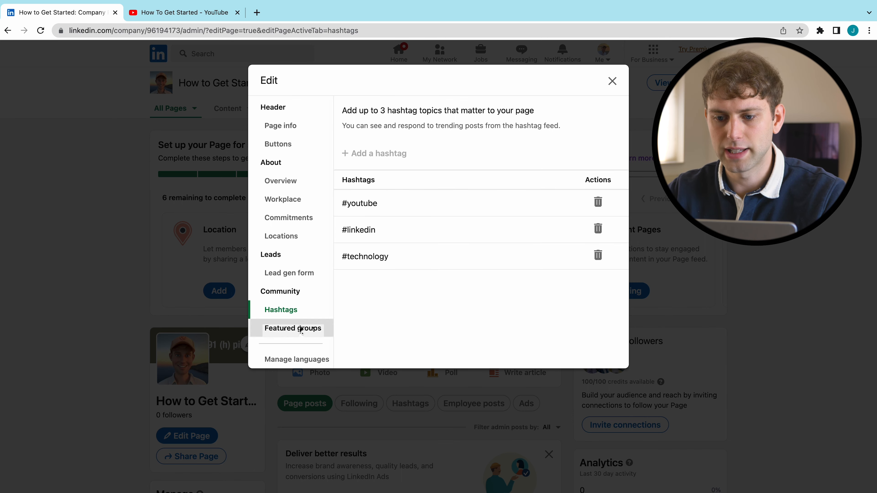
- Examine the options for featuring a group and for adding another page language
{"action": "left_click", "coordinate": [300, 329]}
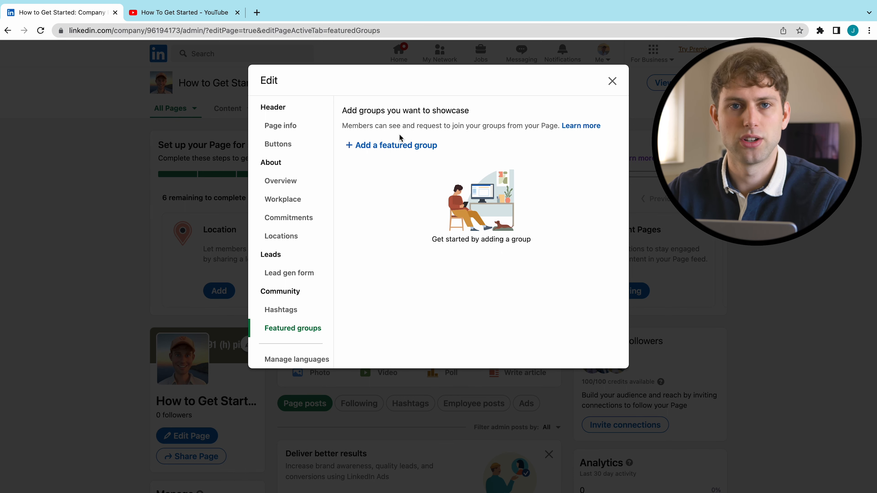
{"action": "left_click", "coordinate": [400, 140]}
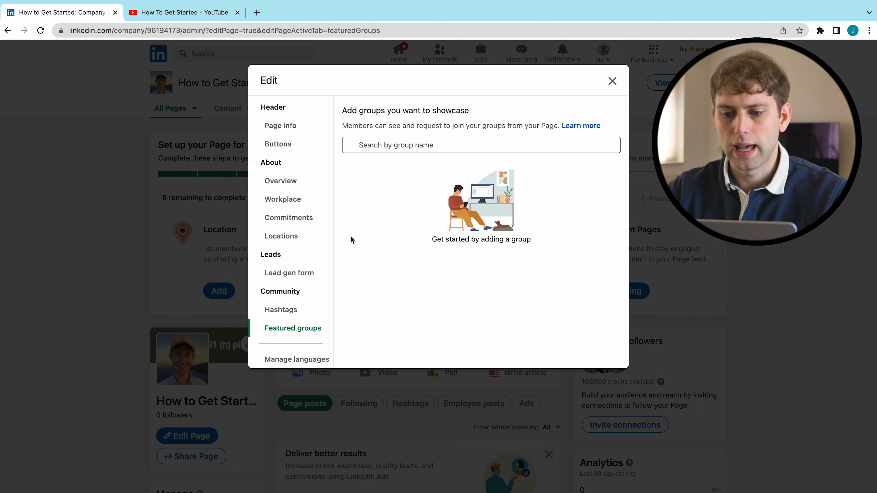
{"action": "left_click", "coordinate": [303, 361]}
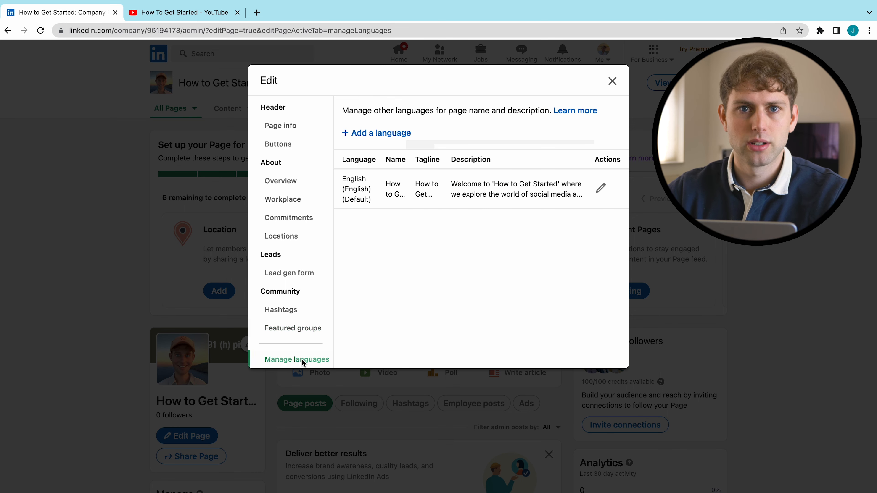
{"action": "left_click", "coordinate": [362, 140]}
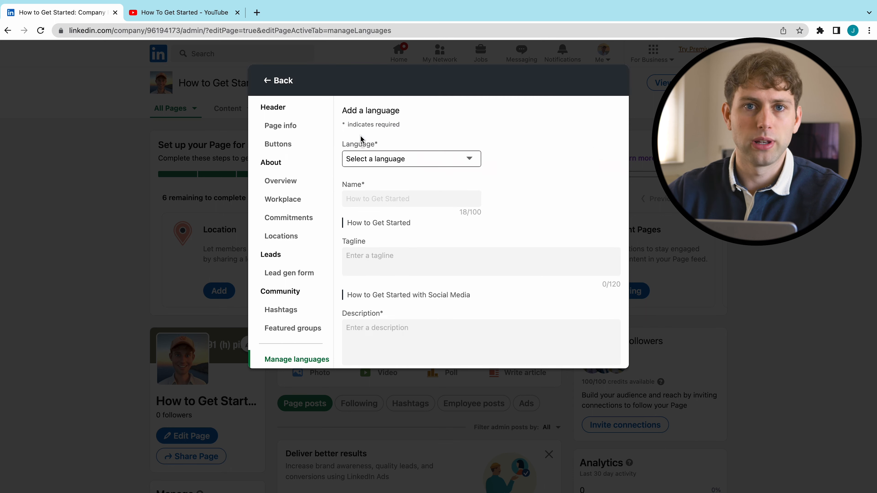
{"action": "left_click", "coordinate": [369, 160]}
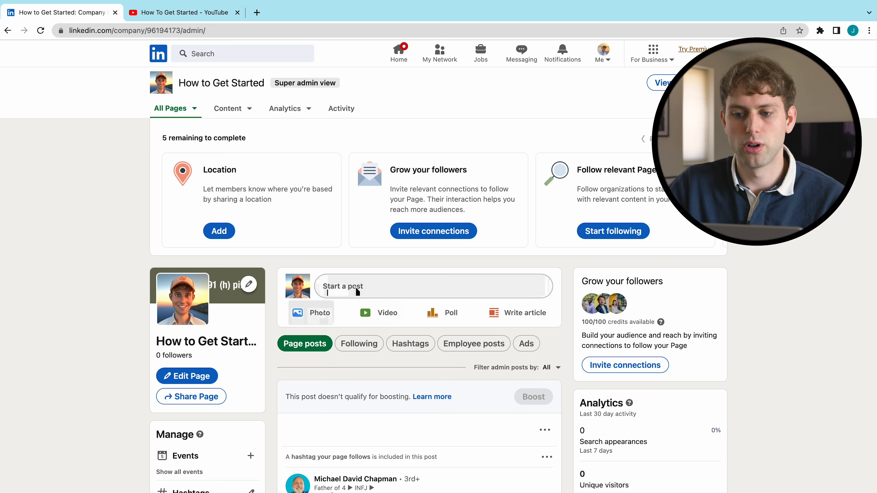
- Start a photo post for the page using the image LinkedIn-Post.jpg
{"action": "left_click", "coordinate": [321, 312]}
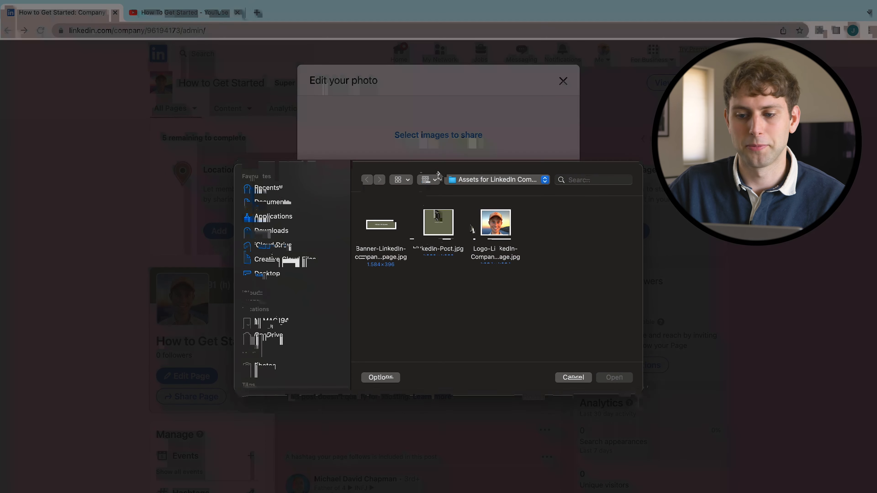
{"action": "left_click", "coordinate": [442, 230]}
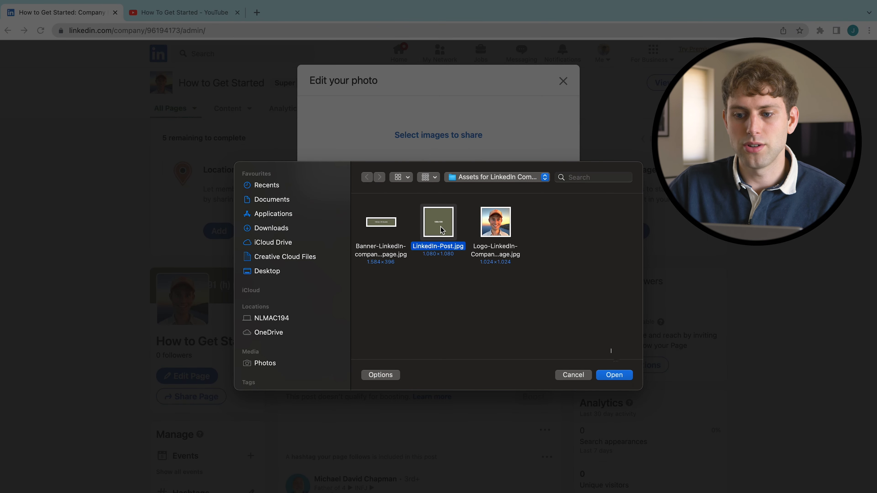
{"action": "left_click", "coordinate": [616, 375]}
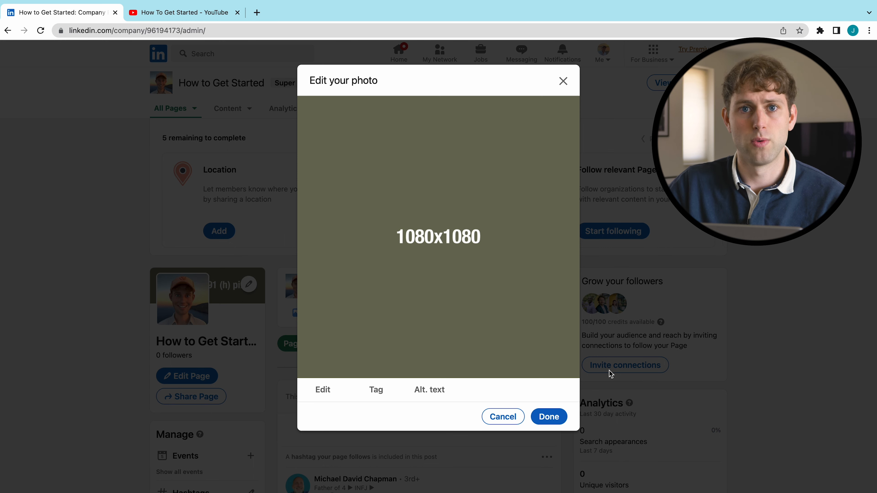
- Check the photo's crop, filter and adjustment options, and attach it to the post
{"action": "left_click", "coordinate": [326, 388]}
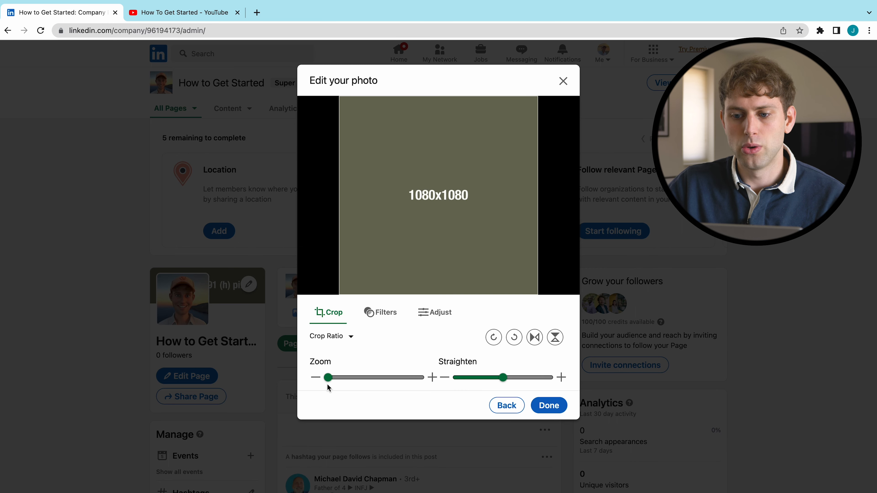
{"action": "left_click", "coordinate": [377, 313]}
{"action": "left_click", "coordinate": [428, 313]}
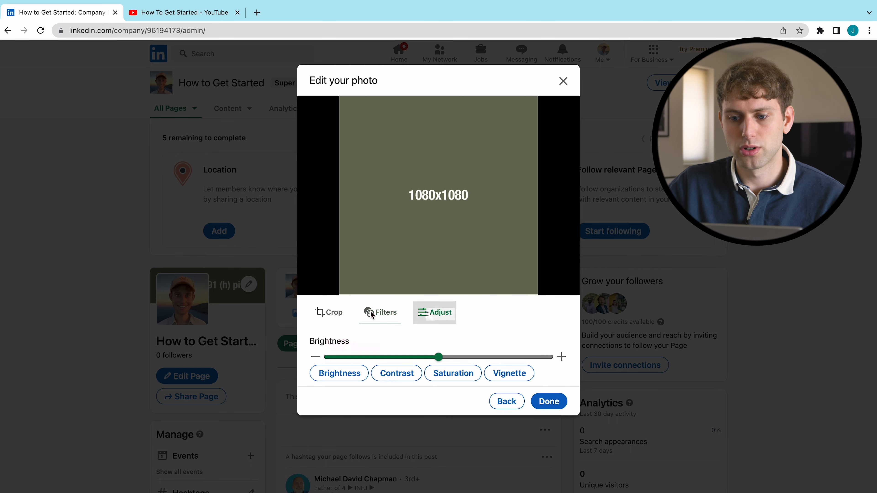
{"action": "left_click", "coordinate": [328, 313]}
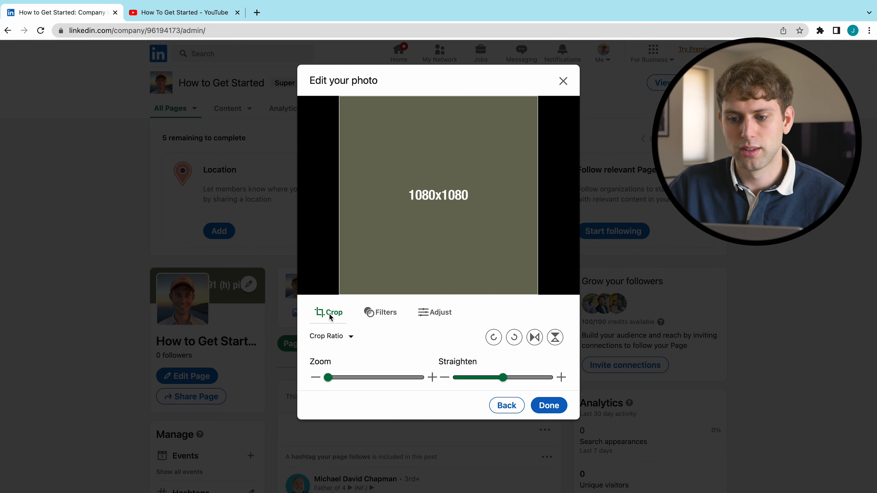
{"action": "left_click", "coordinate": [547, 406]}
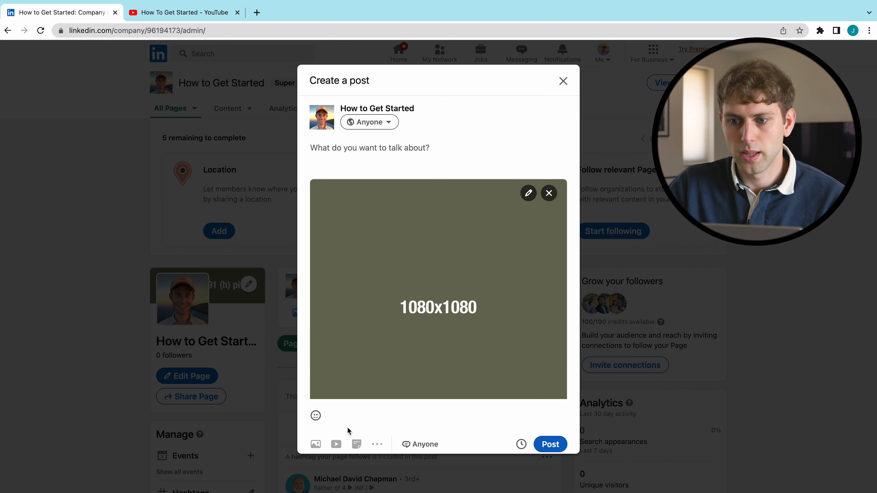
- Examine the tagging and alt text options for the attached photo, and return to the post
{"action": "left_click", "coordinate": [529, 193]}
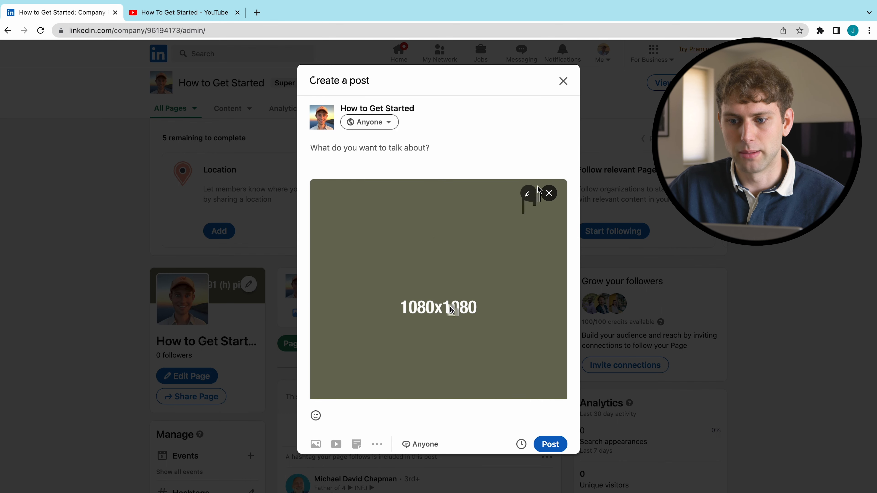
{"action": "left_click", "coordinate": [384, 394]}
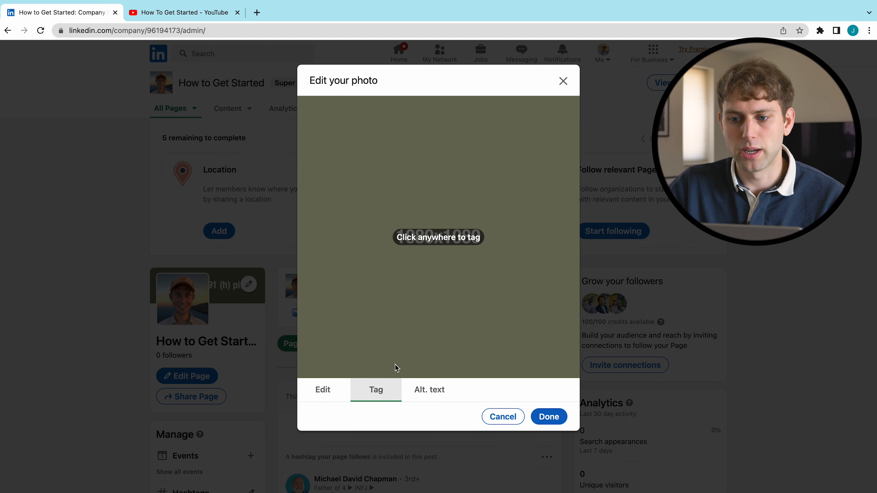
{"action": "left_click", "coordinate": [426, 386]}
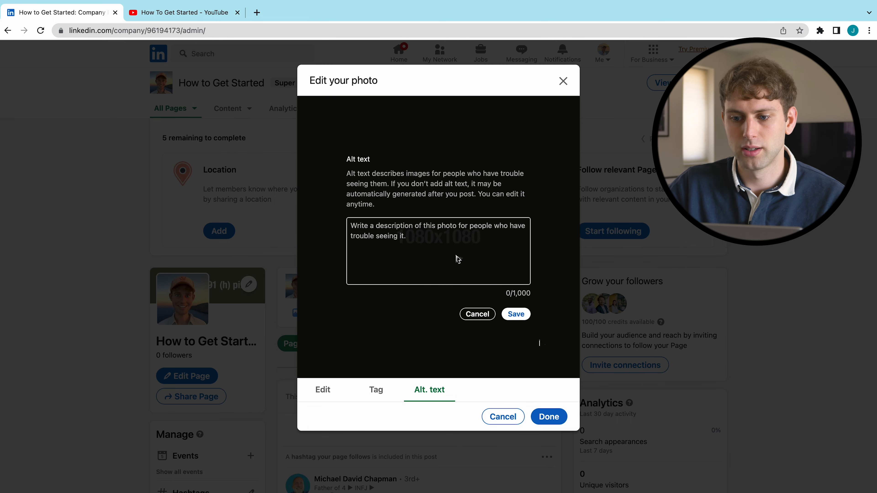
{"action": "left_click", "coordinate": [517, 318]}
{"action": "left_click", "coordinate": [549, 416]}
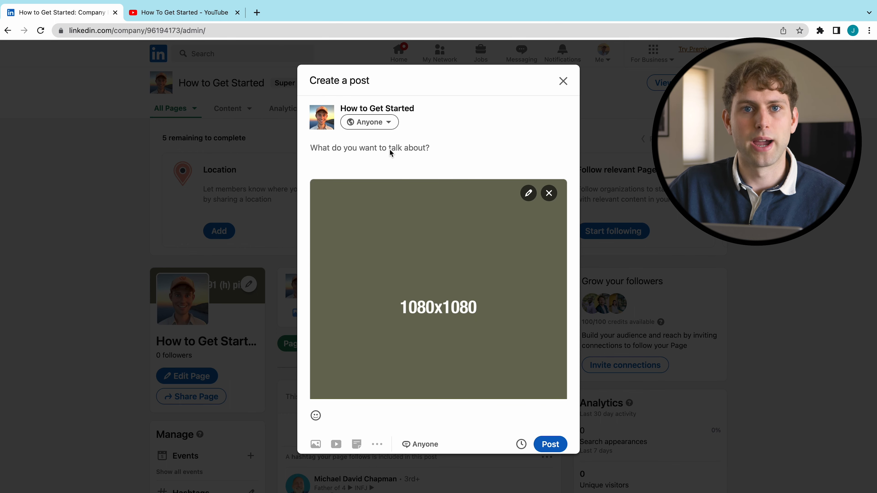
- Write the post text "This is my first post on LinkedIn", mentioning the LinkedIn company page
{"action": "type", "text": "This is my first post o"}
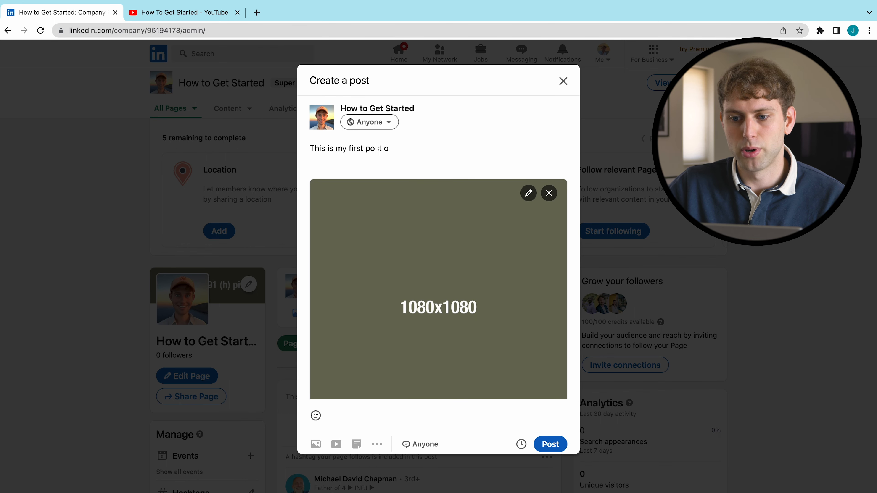
{"action": "type", "text": "n Lon"}
{"action": "key", "text": "BackSpace"}
{"action": "key", "text": "BackSpace"}
{"action": "key", "text": "BackSpace"}
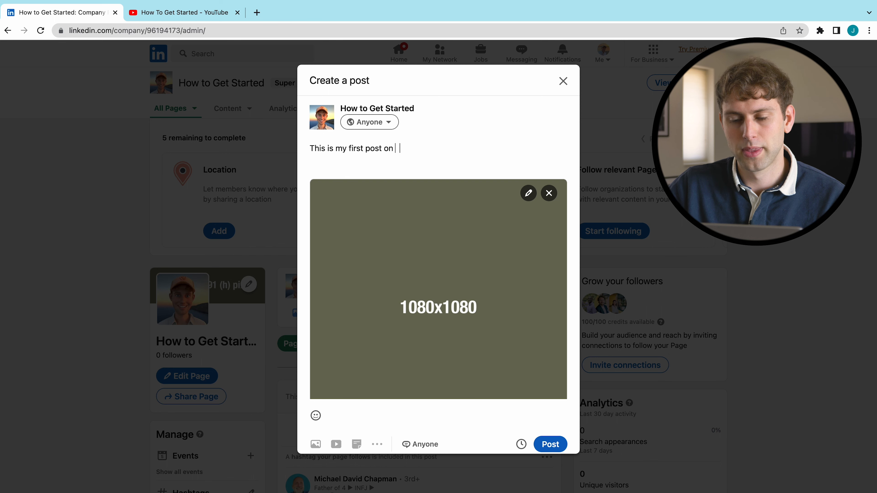
{"action": "type", "text": "@Link"}
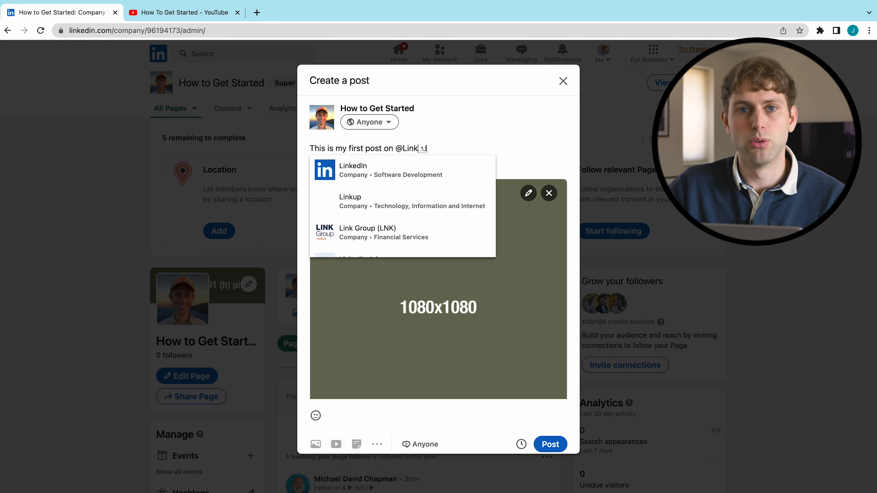
{"action": "type", "text": "ed"}
{"action": "left_click", "coordinate": [388, 172]}
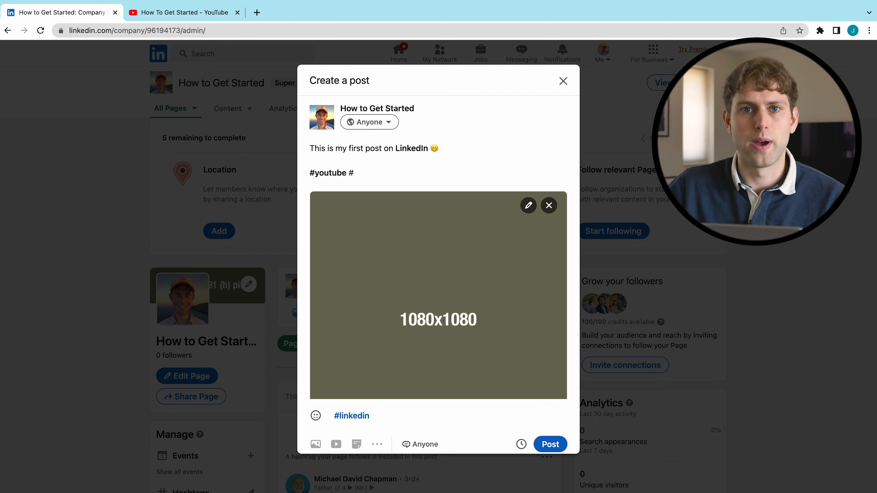
- Add the hashtags #HowToGetStarted and #linkedin after #youtube in the post
{"action": "type", "text": "How"}
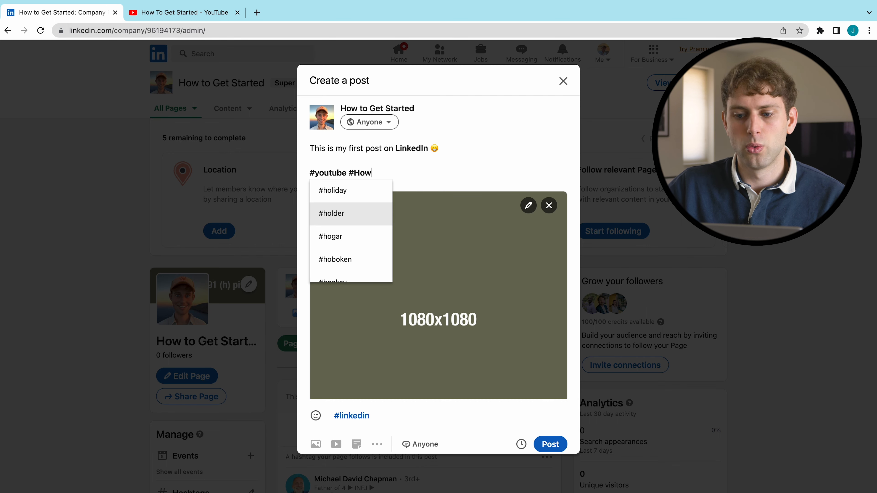
{"action": "type", "text": "ToGetS"}
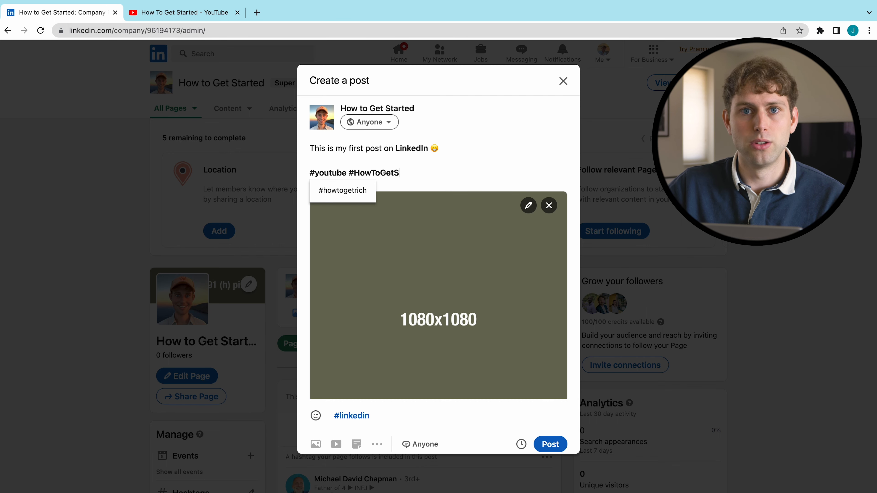
{"action": "type", "text": "tarted"}
{"action": "key", "text": "BackSpace"}
{"action": "key", "text": "BackSpace"}
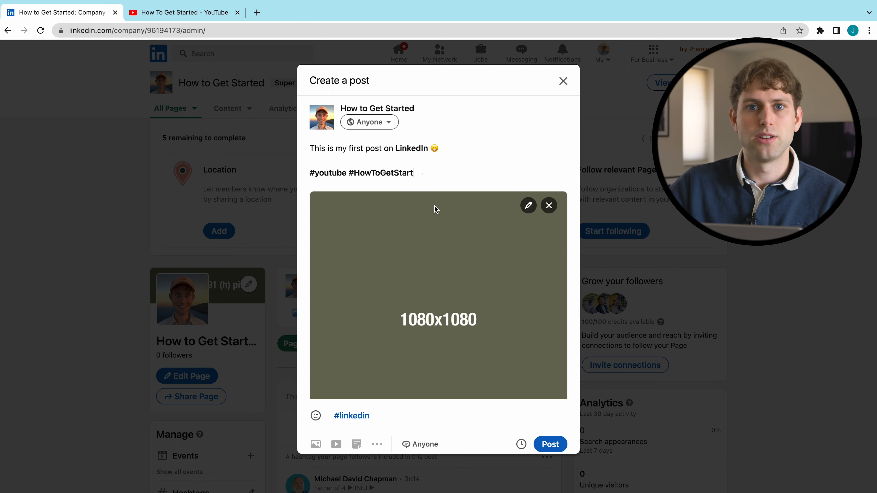
{"action": "type", "text": "ed"}
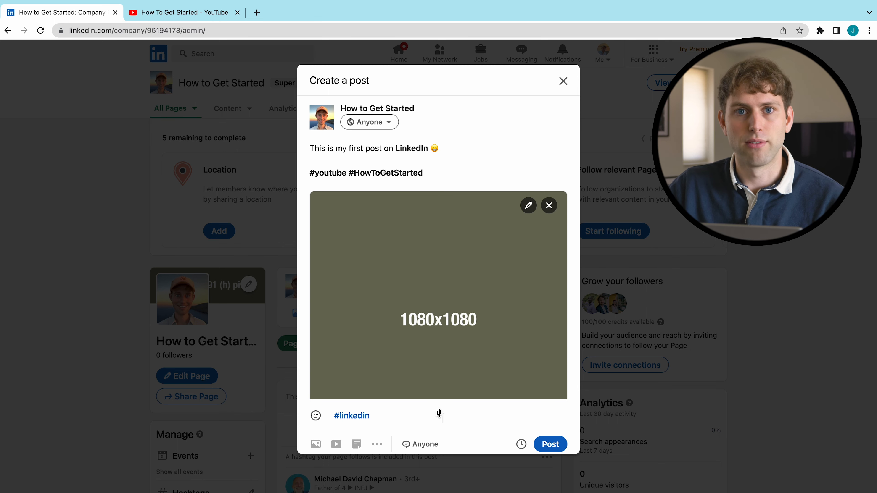
{"action": "left_click", "coordinate": [345, 416]}
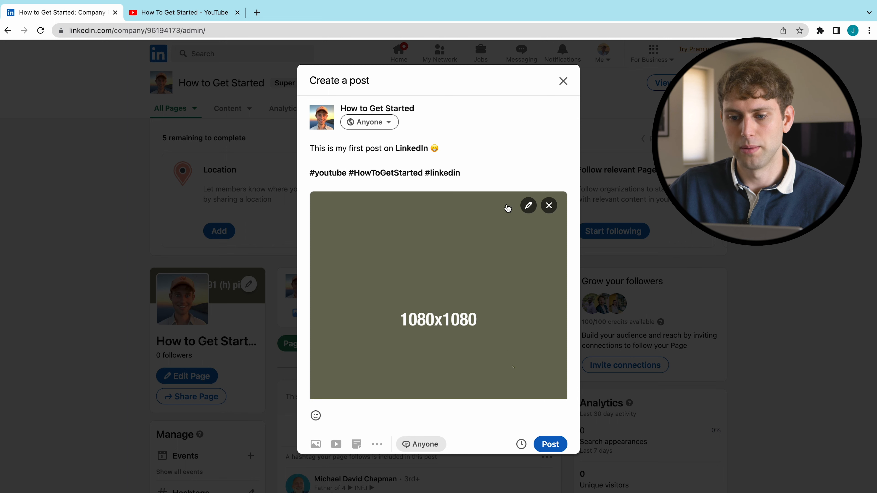
- Try to schedule the post for 7/12/2023 at 04:30 AM
{"action": "left_click", "coordinate": [522, 445]}
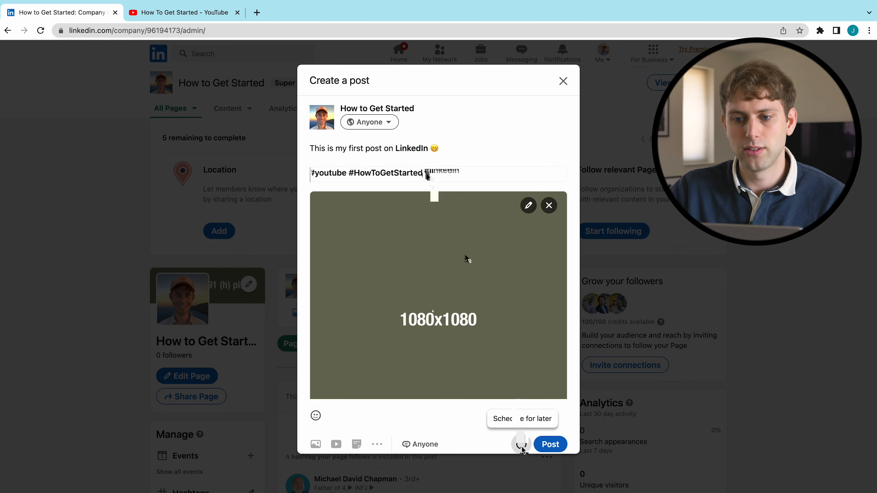
{"action": "left_click", "coordinate": [419, 147]}
{"action": "left_click", "coordinate": [466, 165]}
{"action": "left_click", "coordinate": [467, 165]}
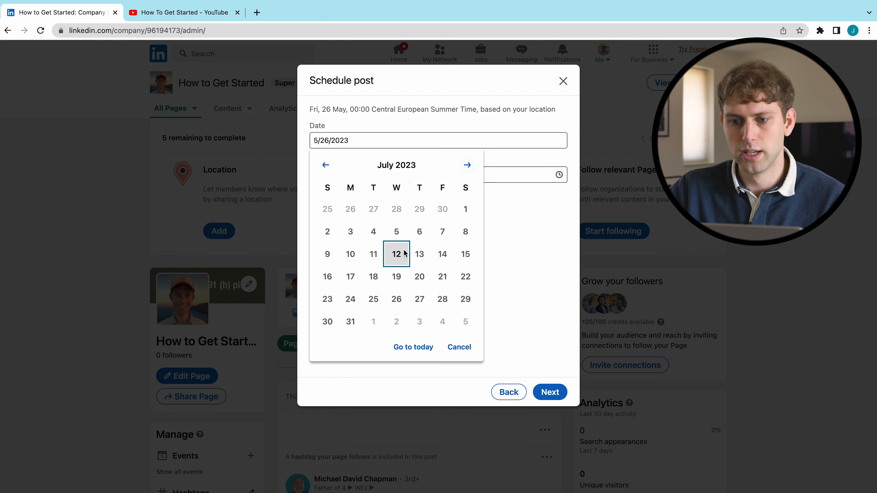
{"action": "left_click", "coordinate": [397, 254]}
{"action": "scroll", "coordinate": [387, 293], "scroll_direction": "down", "scroll_amount": 2}
{"action": "left_click", "coordinate": [387, 293]}
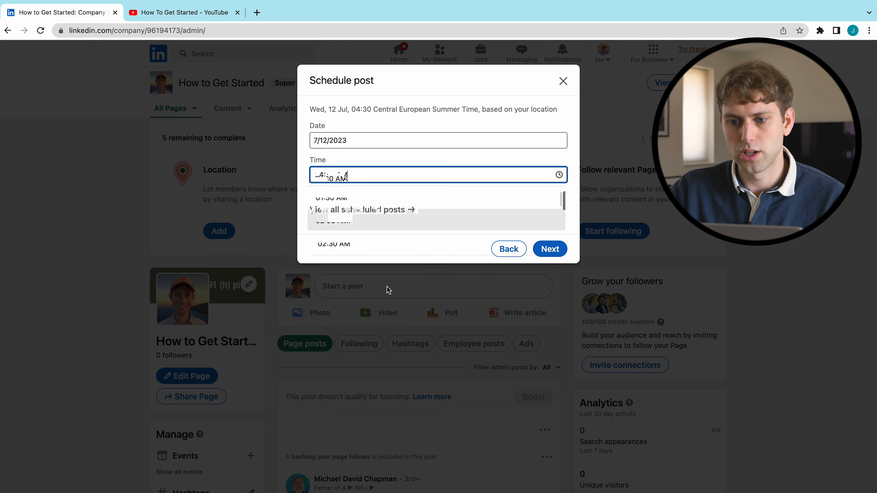
- View the list of all scheduled posts and return to the scheduling settings
{"action": "left_click", "coordinate": [392, 209]}
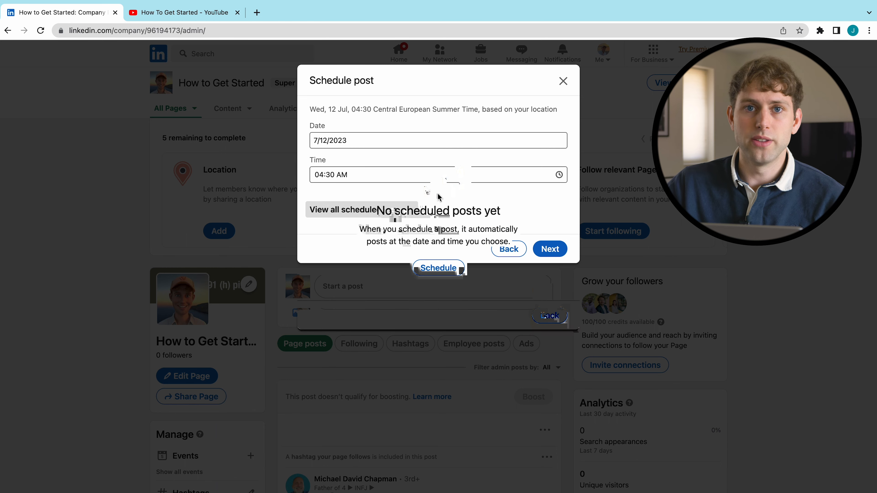
{"action": "left_click", "coordinate": [552, 317]}
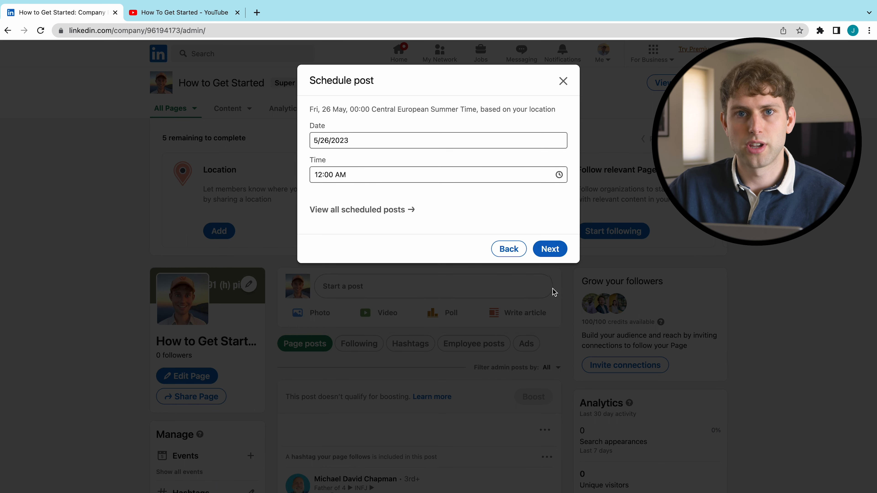
- Apply the 5/26/2023 12:00 AM schedule to the post and clear the scheduling again
{"action": "left_click", "coordinate": [550, 249]}
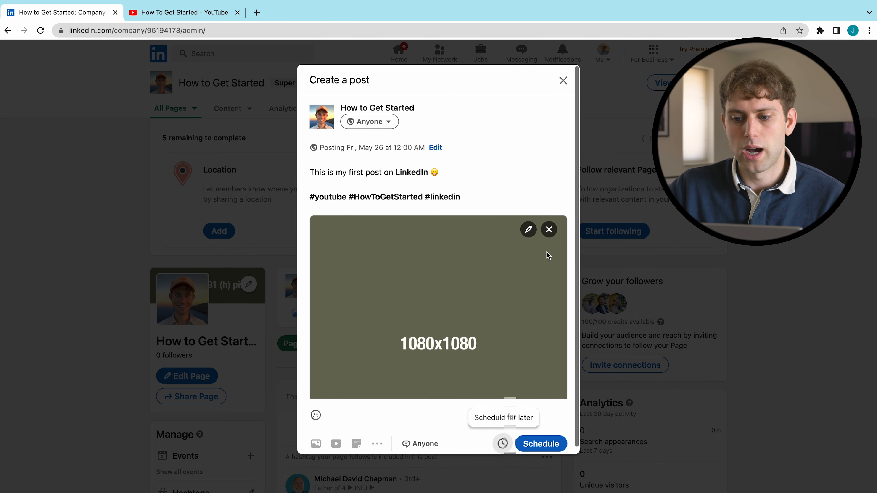
{"action": "left_click", "coordinate": [502, 444]}
{"action": "left_click", "coordinate": [347, 249]}
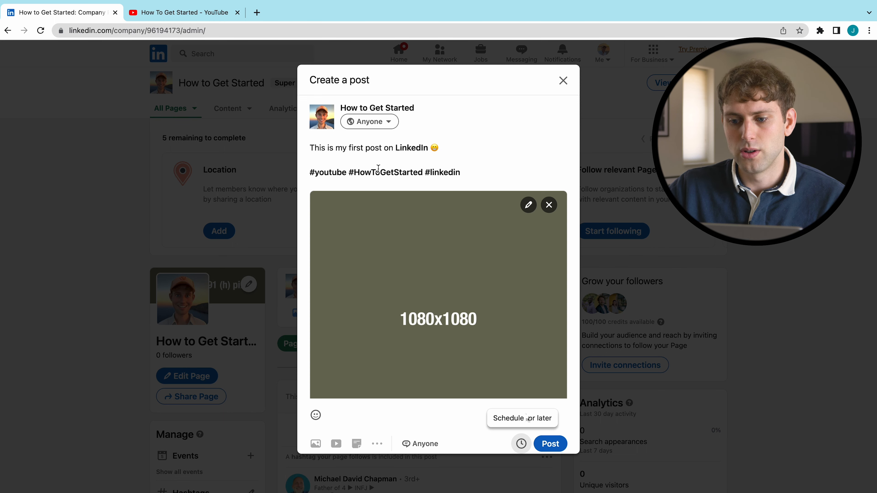
- Publish the post to the page immediately and view the published post
{"action": "left_click", "coordinate": [551, 444]}
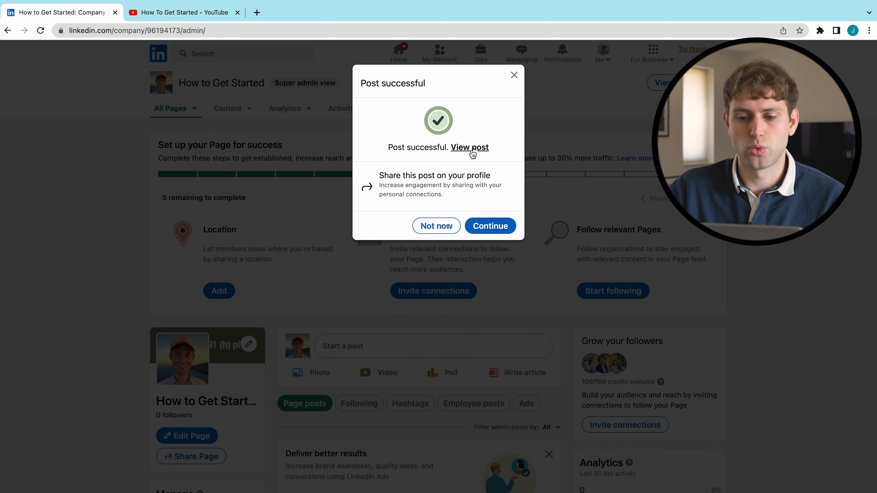
{"action": "left_click", "coordinate": [472, 147]}
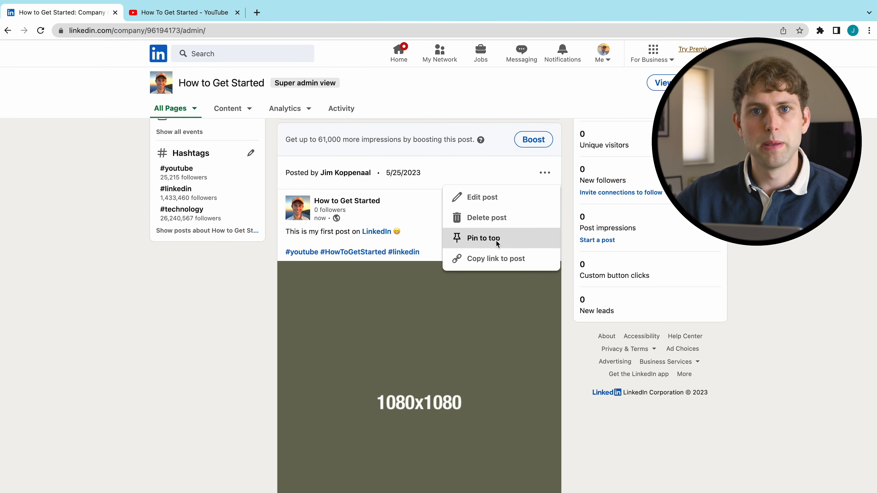
- Pin the first post to the top of the page's feed and reload the page
{"action": "left_click", "coordinate": [496, 240]}
{"action": "left_click", "coordinate": [416, 216]}
{"action": "key", "text": "super+r"}
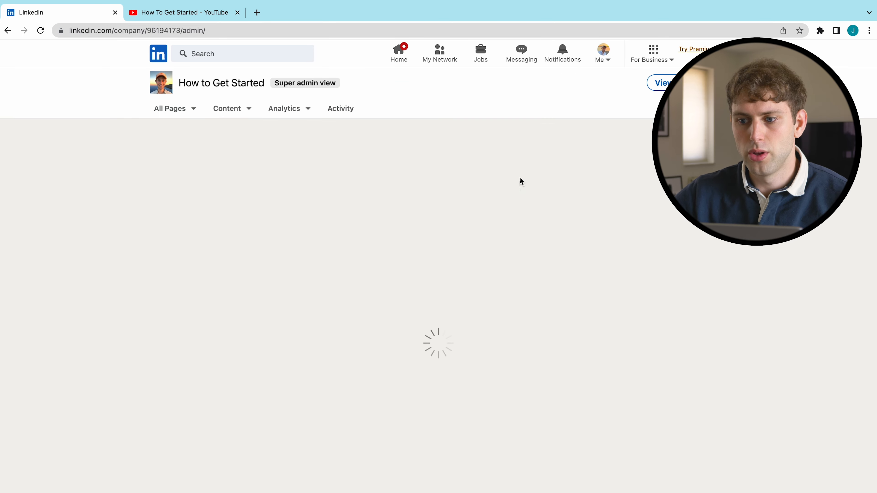
{"action": "scroll", "coordinate": [520, 177], "scroll_direction": "down", "scroll_amount": 1}
{"action": "scroll", "coordinate": [520, 177], "scroll_direction": "down", "scroll_amount": 3}
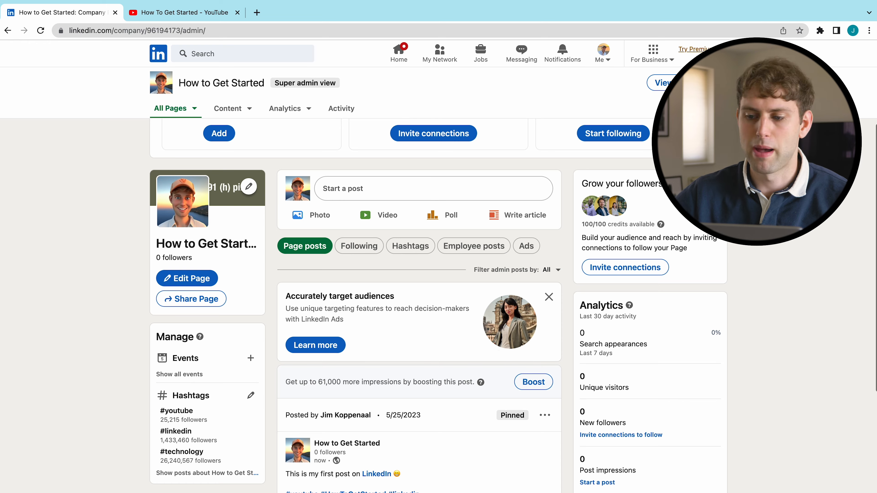
- View the company page as a member and check how the pinned post appears in its Posts and Home sections
{"action": "left_click", "coordinate": [686, 82]}
{"action": "scroll", "coordinate": [685, 83], "scroll_direction": "down", "scroll_amount": 7}
{"action": "scroll", "coordinate": [317, 261], "scroll_direction": "up", "scroll_amount": 8}
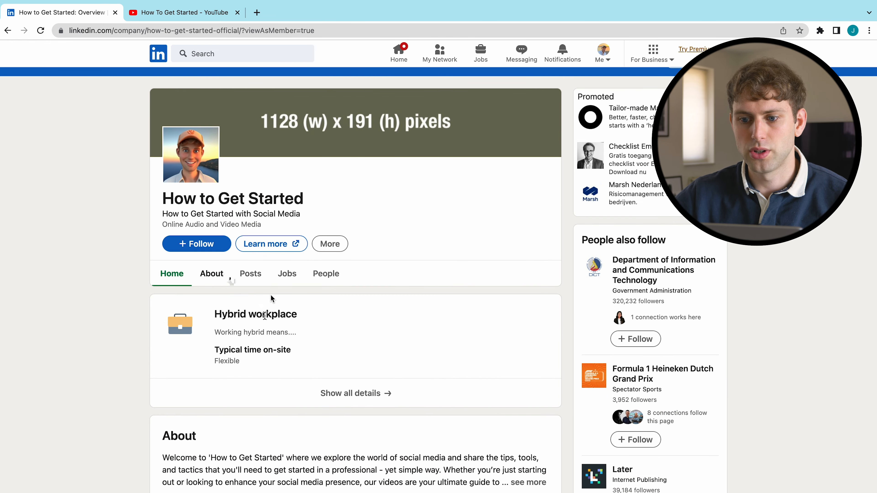
{"action": "left_click", "coordinate": [250, 273]}
{"action": "scroll", "coordinate": [354, 366], "scroll_direction": "down", "scroll_amount": 5}
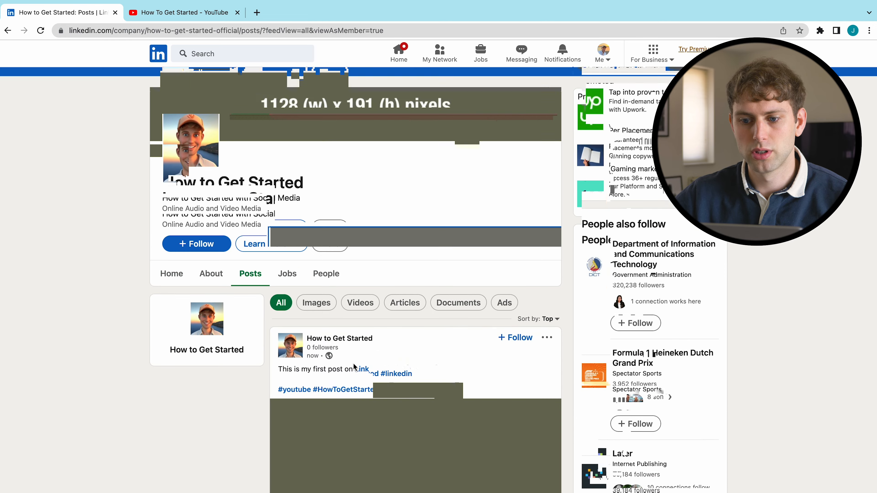
{"action": "scroll", "coordinate": [355, 367], "scroll_direction": "up", "scroll_amount": 3}
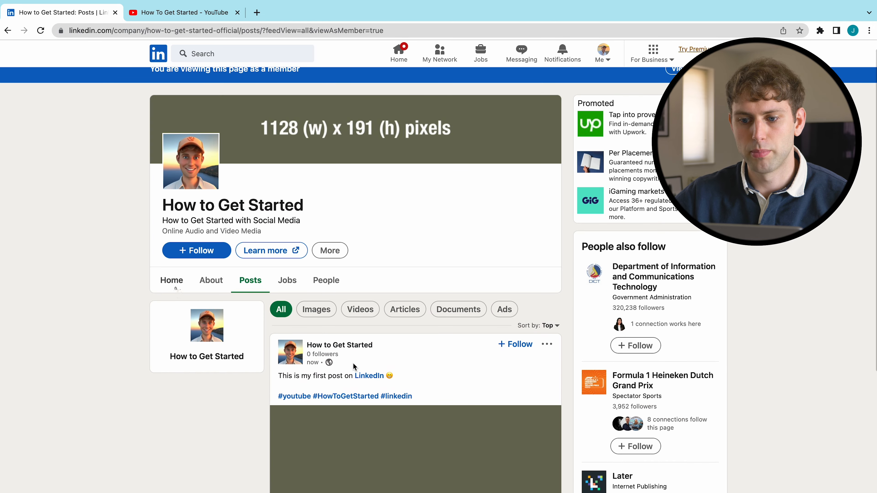
{"action": "left_click", "coordinate": [172, 281]}
{"action": "scroll", "coordinate": [397, 394], "scroll_direction": "down", "scroll_amount": 10}
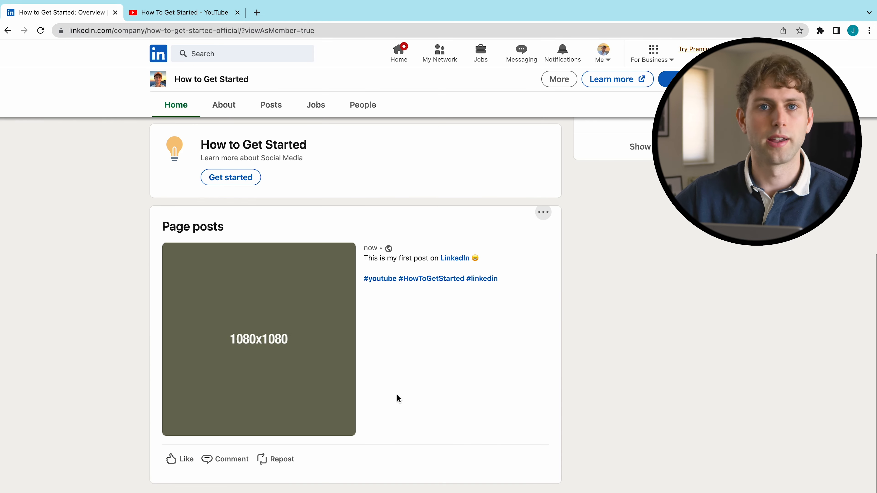
{"action": "scroll", "coordinate": [398, 394], "scroll_direction": "up", "scroll_amount": 8}
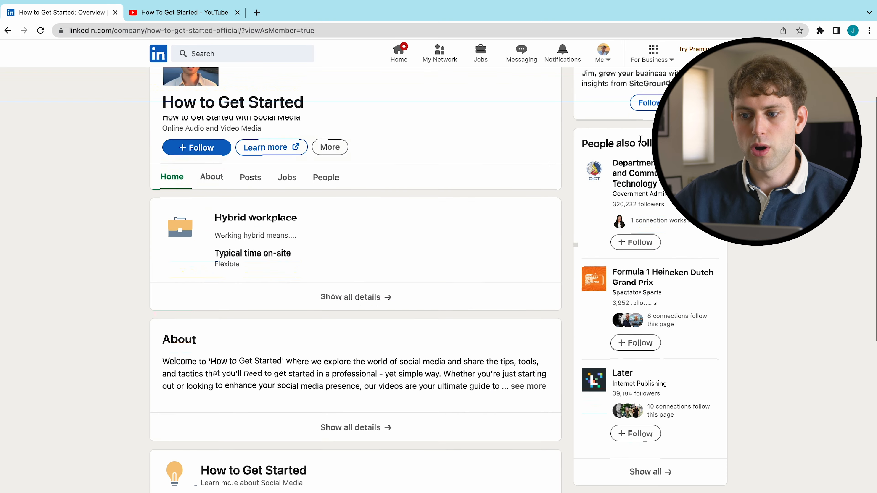
{"action": "scroll", "coordinate": [397, 394], "scroll_direction": "up", "scroll_amount": 3}
- Return to the admin view, open the pinned post for editing, close it without changes, and view its post options
{"action": "left_click", "coordinate": [697, 81]}
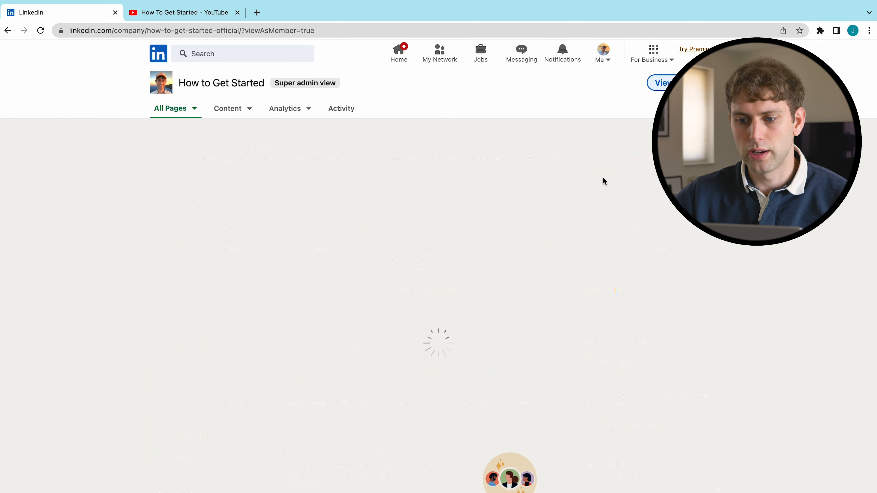
{"action": "scroll", "coordinate": [449, 380], "scroll_direction": "down", "scroll_amount": 2}
{"action": "scroll", "coordinate": [448, 380], "scroll_direction": "down", "scroll_amount": 5}
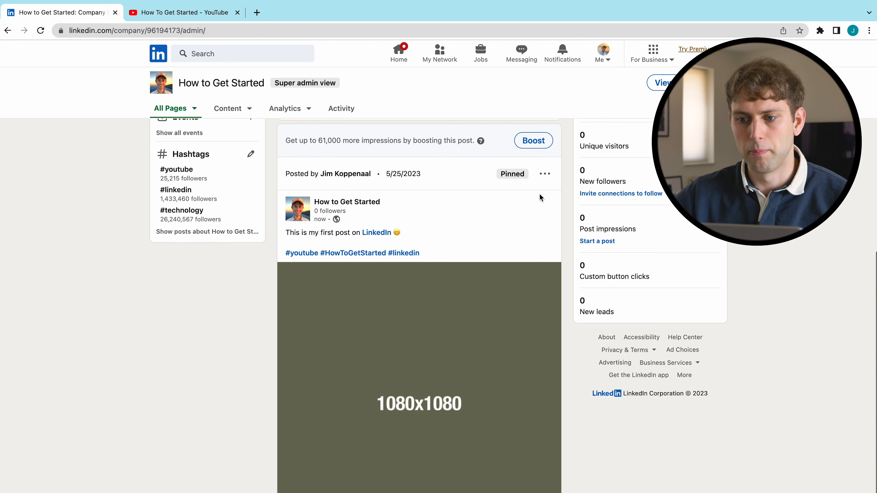
{"action": "left_click", "coordinate": [544, 174]}
{"action": "left_click", "coordinate": [543, 179]}
{"action": "left_click", "coordinate": [542, 178]}
{"action": "left_click", "coordinate": [517, 198]}
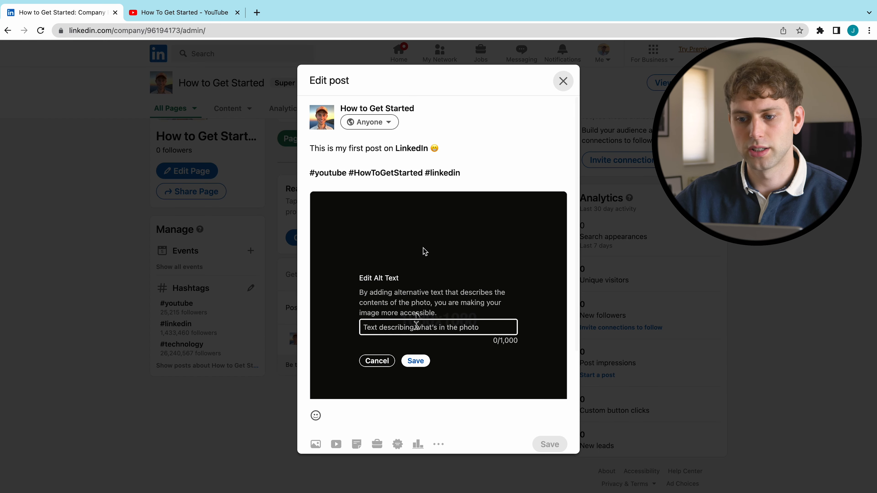
{"action": "left_click", "coordinate": [563, 83]}
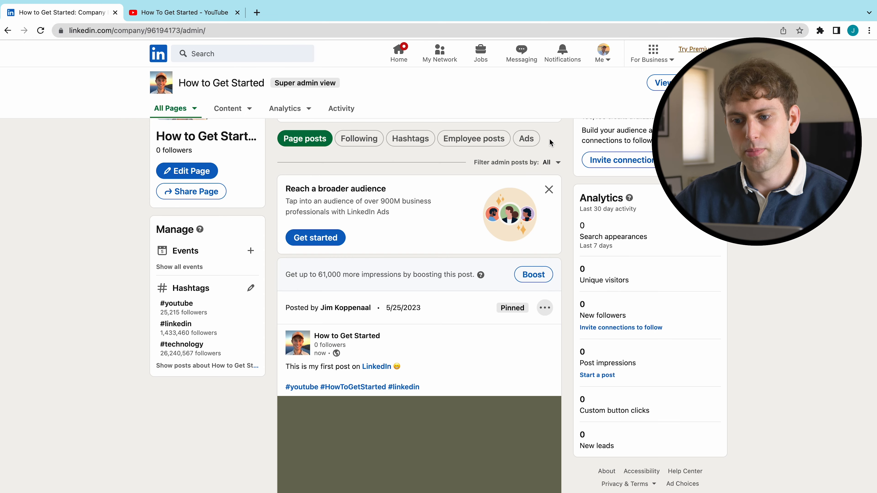
{"action": "left_click", "coordinate": [545, 309]}
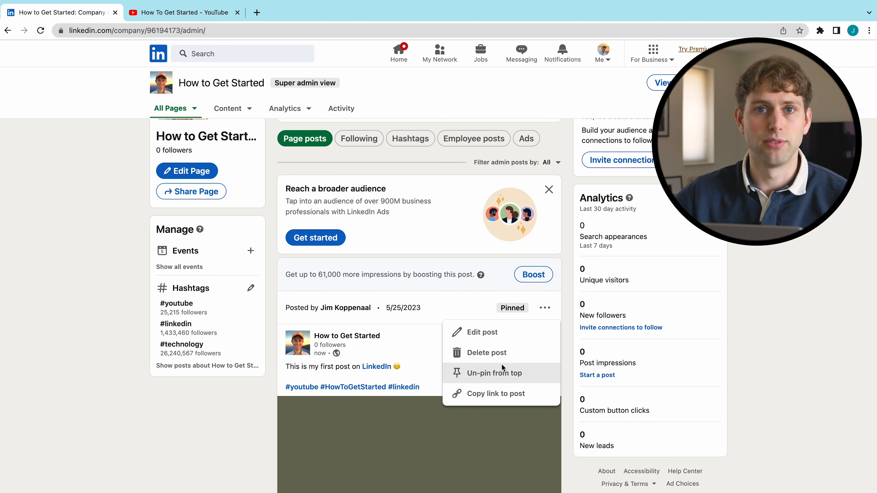
{"action": "scroll", "coordinate": [663, 232], "scroll_direction": "up", "scroll_amount": 3}
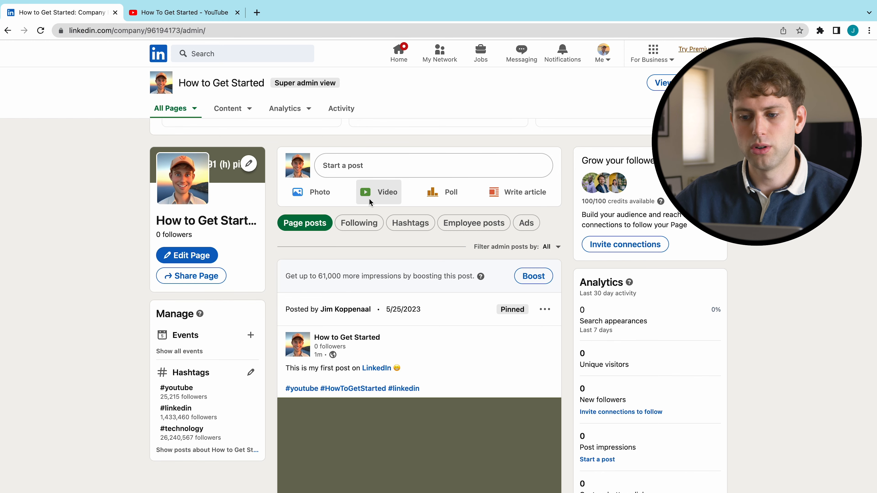
- Create a poll asking "Did you already subscribe?" with the options "Yes!" and "Almost ;)"
{"action": "left_click", "coordinate": [442, 192]}
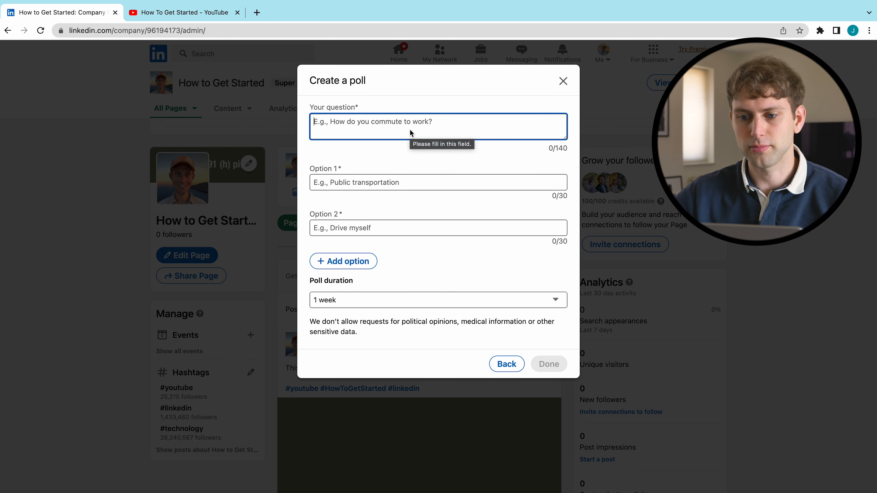
{"action": "type", "text": "Di"}
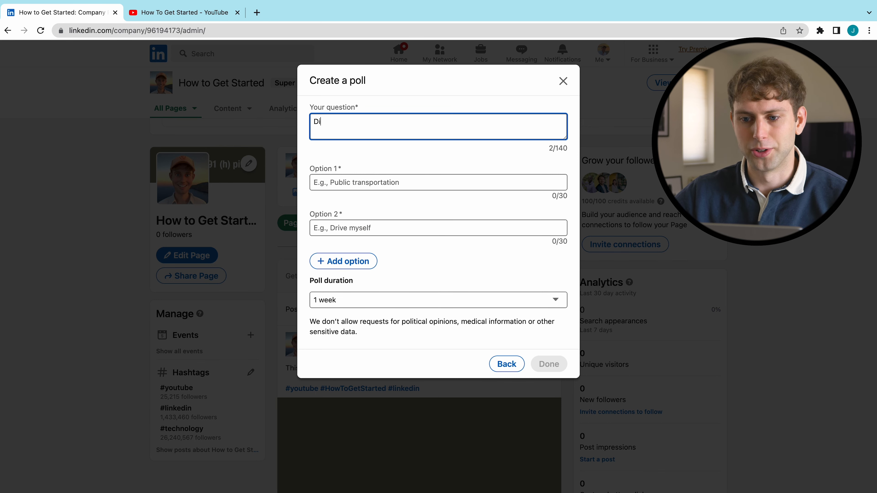
{"action": "type", "text": "d you already subscribe?"}
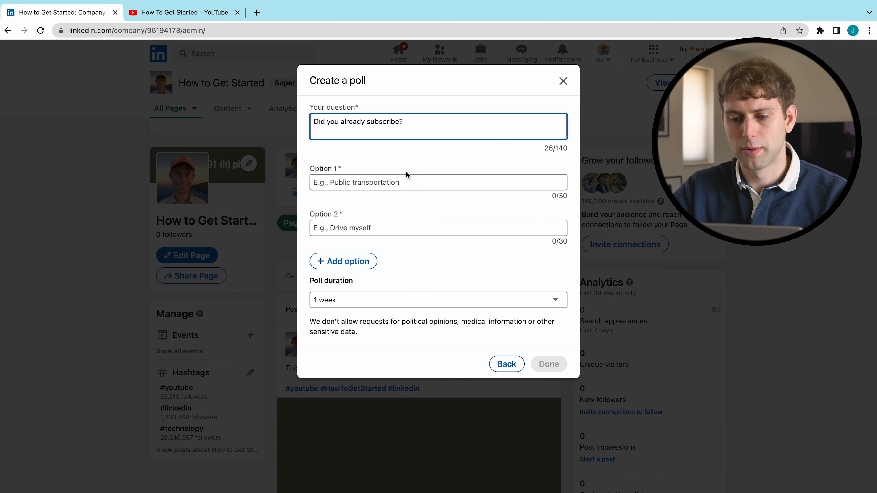
{"action": "left_click", "coordinate": [408, 183]}
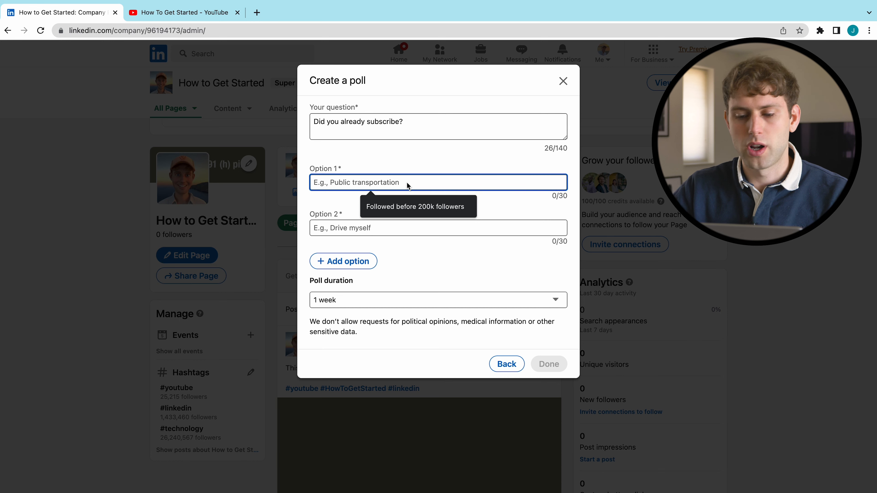
{"action": "type", "text": "Yes!"}
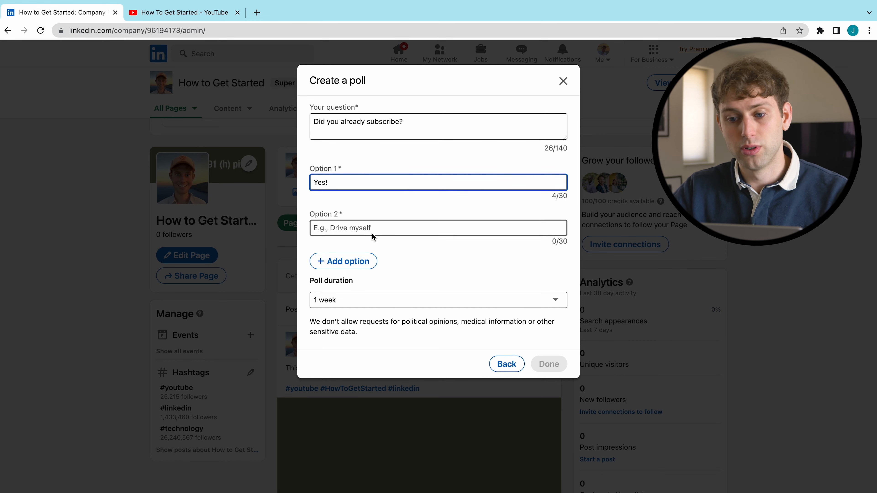
{"action": "left_click", "coordinate": [397, 227]}
{"action": "type", "text": "Almost ;)"}
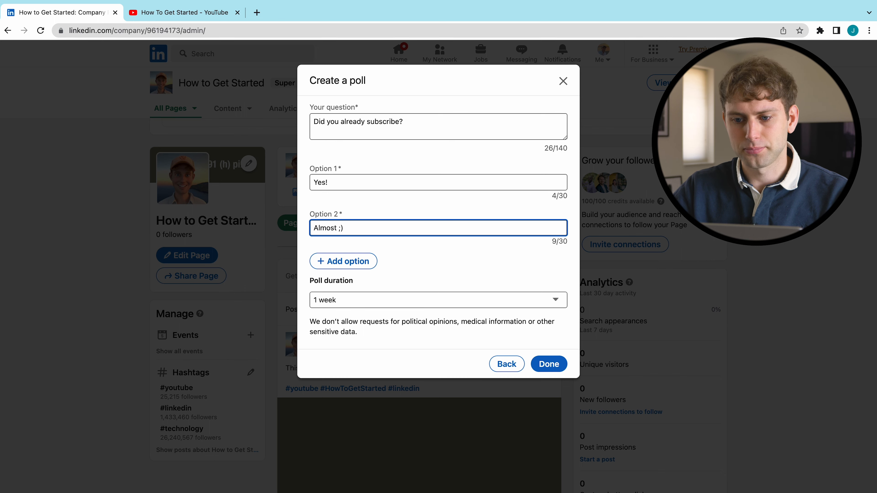
- Add the third option "After this video" and complete the poll with a duration of 1 week
{"action": "left_click", "coordinate": [354, 262]}
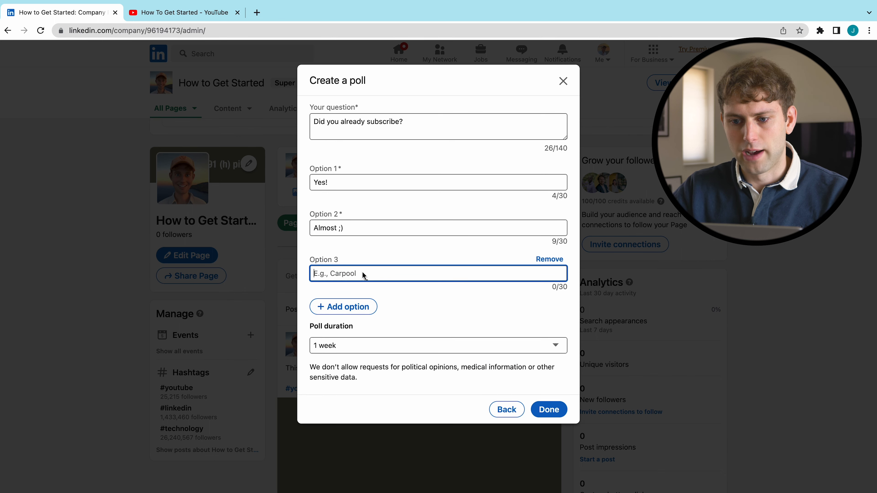
{"action": "type", "text": "After "}
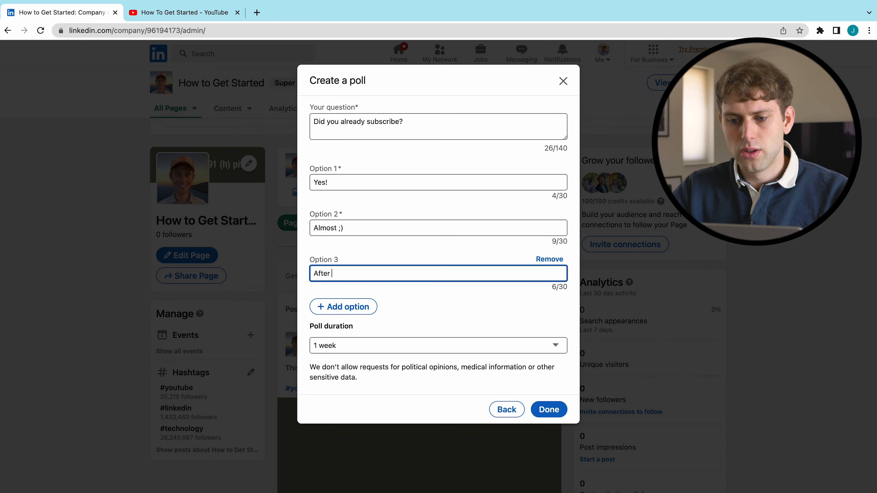
{"action": "type", "text": "this video"}
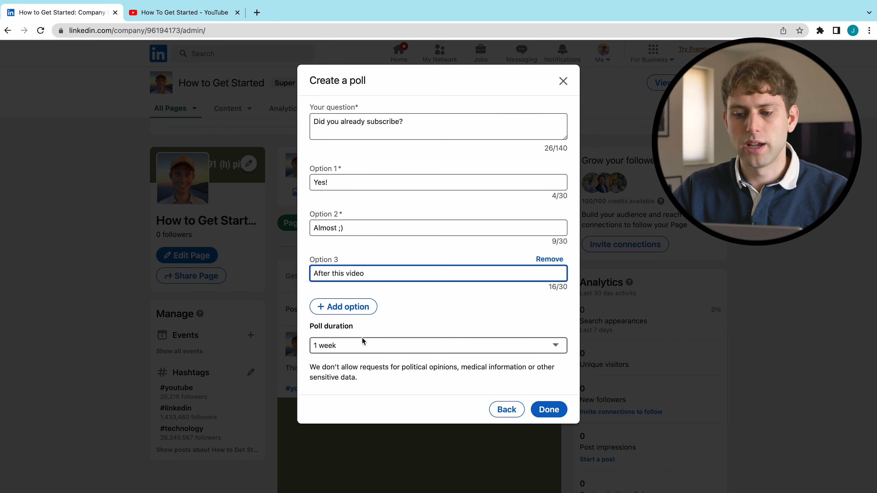
{"action": "left_click", "coordinate": [363, 344]}
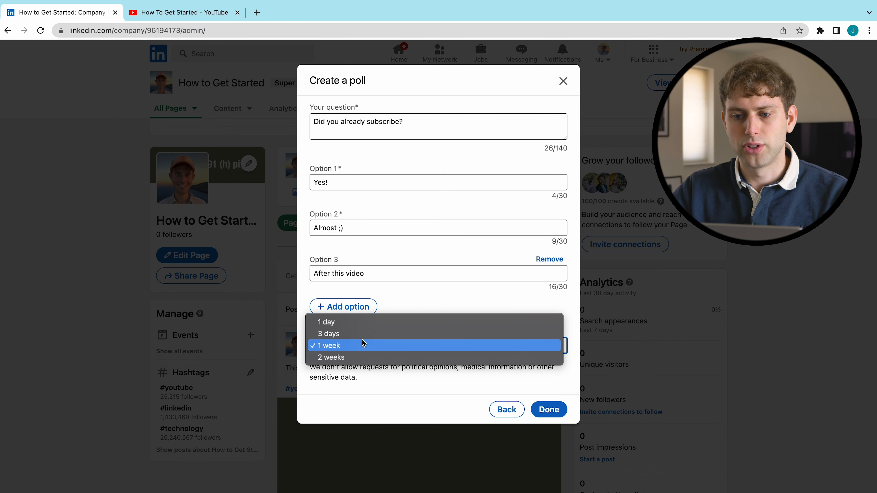
{"action": "left_click", "coordinate": [393, 301]}
{"action": "left_click", "coordinate": [549, 410]}
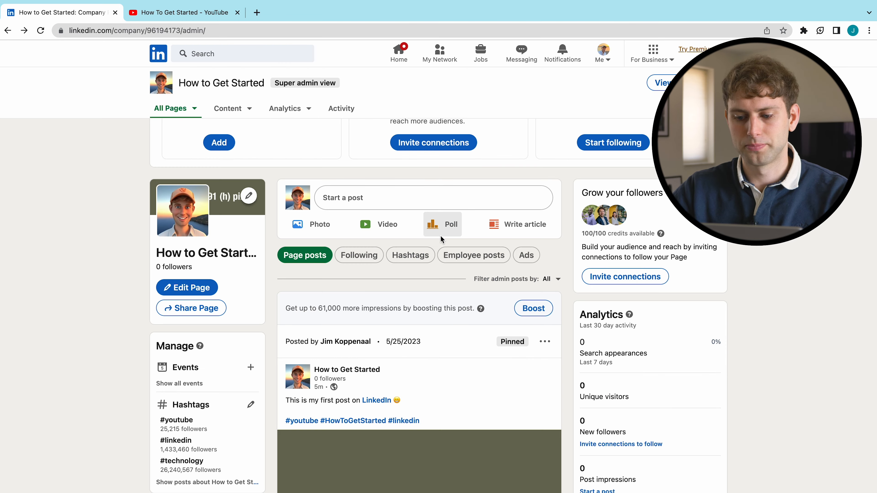
- Start a new article for the page and begin its headline with "How to"
{"action": "left_click", "coordinate": [504, 228]}
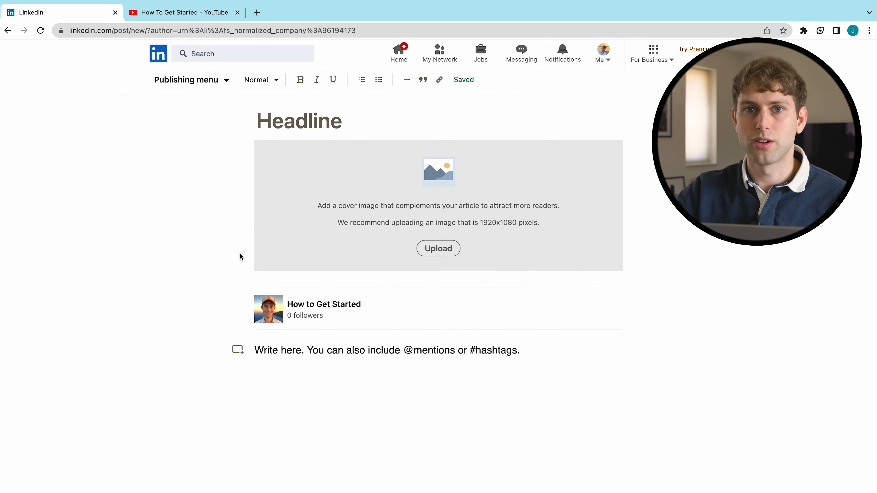
{"action": "left_click", "coordinate": [294, 122]}
{"action": "type", "text": "H"}
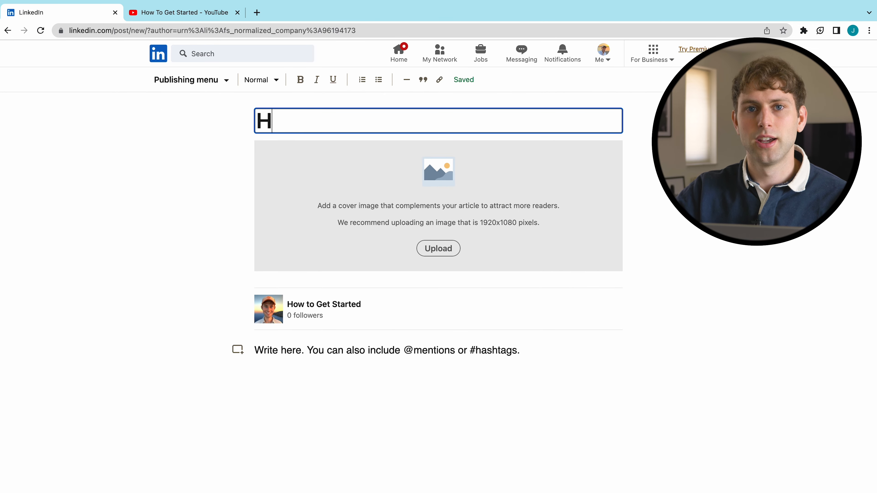
{"action": "type", "text": "ow to"}
{"action": "key", "text": "BackSpace"}
{"action": "type", "text": "o"}
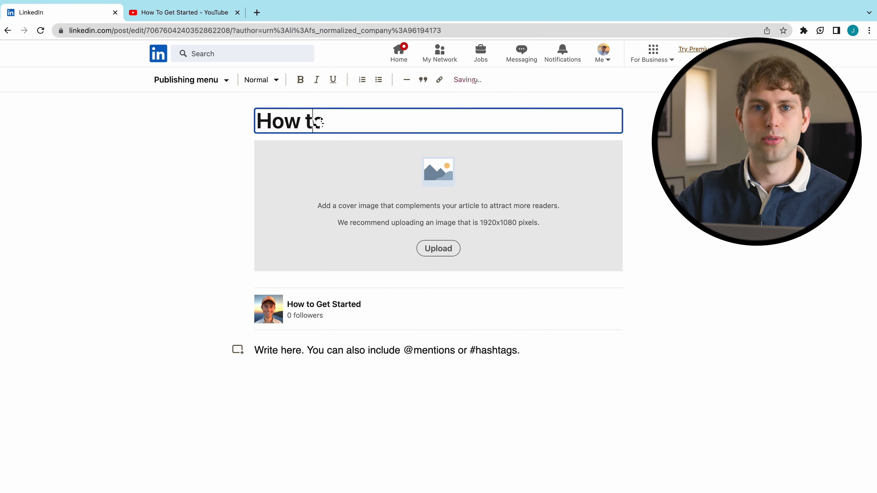
{"action": "type", "text": "Get"}
{"action": "key", "text": "BackSpace"}
{"action": "key", "text": "BackSpace"}
{"action": "key", "text": "BackSpace"}
{"action": "key", "text": "BackSpace"}
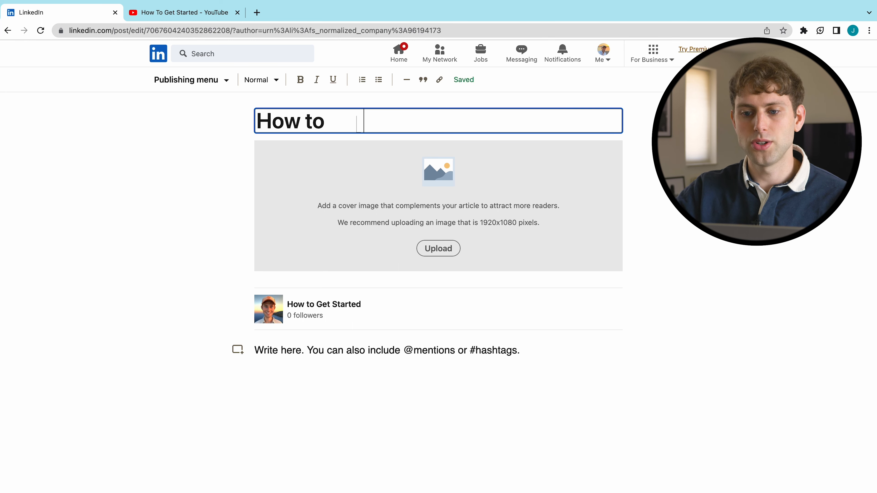
{"action": "type", "text": "g"}
{"action": "key", "text": "BackSpace"}
- Enter "This is a title" in the article body and make it bold
{"action": "type", "text": "title"}
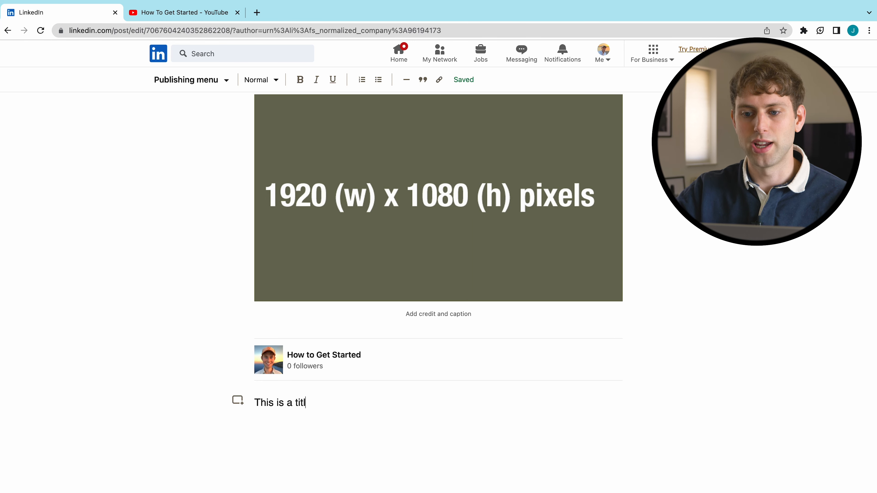
{"action": "left_click_drag", "start_coordinate": [360, 425], "coordinate": [232, 411]}
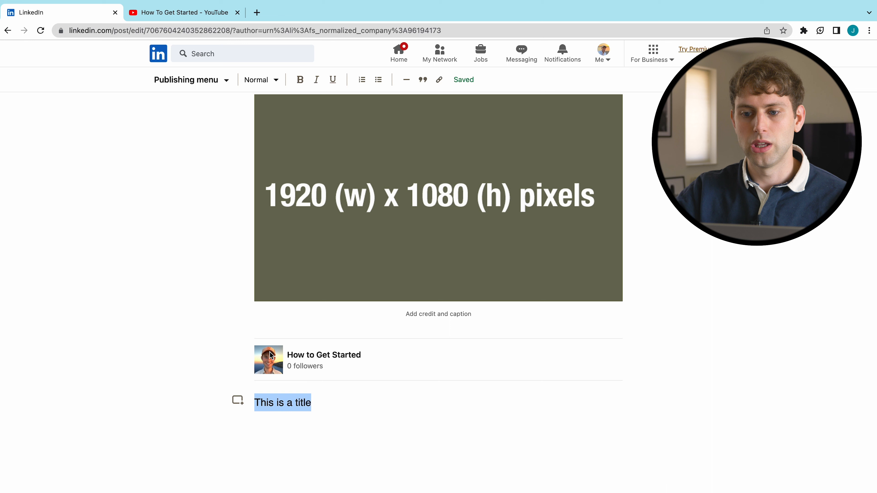
{"action": "left_click", "coordinate": [308, 84]}
{"action": "left_click", "coordinate": [376, 414]}
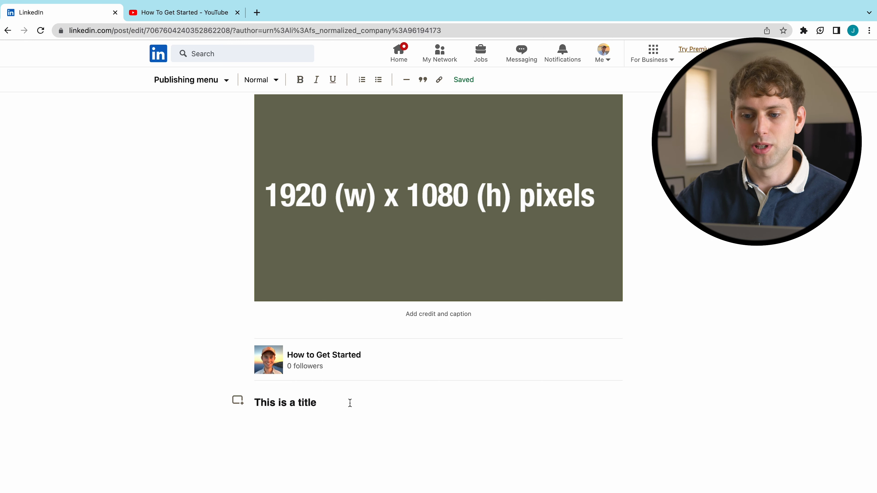
- Format the body line "This is a title" as Heading 1 and start a new line below it
{"action": "left_click_drag", "start_coordinate": [346, 403], "coordinate": [250, 404]}
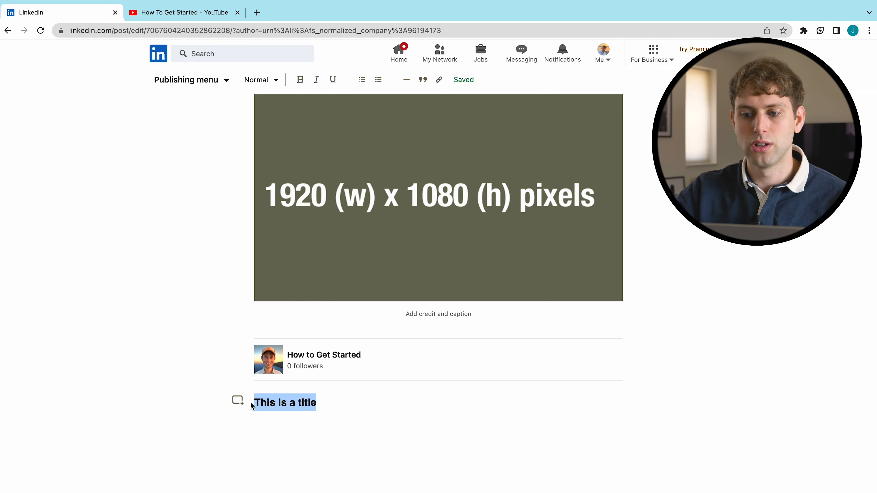
{"action": "left_click", "coordinate": [267, 78]}
{"action": "left_click", "coordinate": [276, 121]}
{"action": "left_click", "coordinate": [275, 84]}
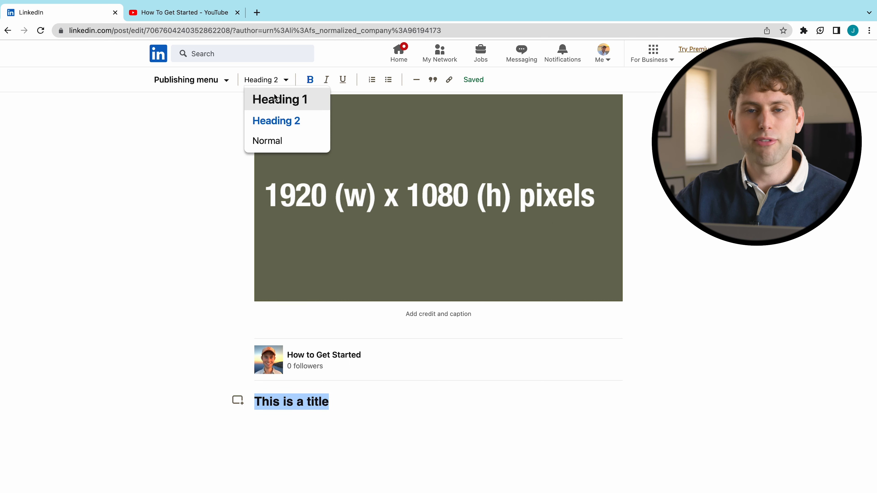
{"action": "left_click", "coordinate": [275, 97]}
{"action": "left_click", "coordinate": [395, 402]}
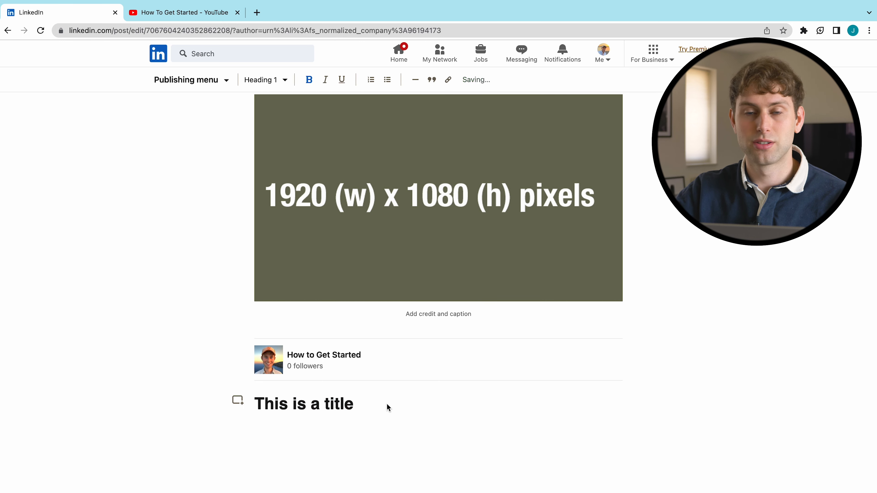
{"action": "key", "text": "Return"}
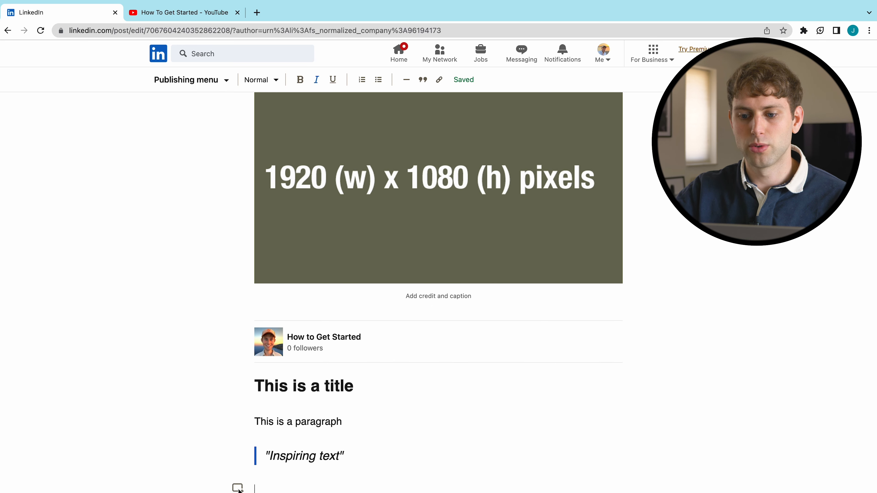
- Proceed to publishing the article and begin its share text with "You"
{"action": "scroll", "coordinate": [471, 397], "scroll_direction": "up", "scroll_amount": 2}
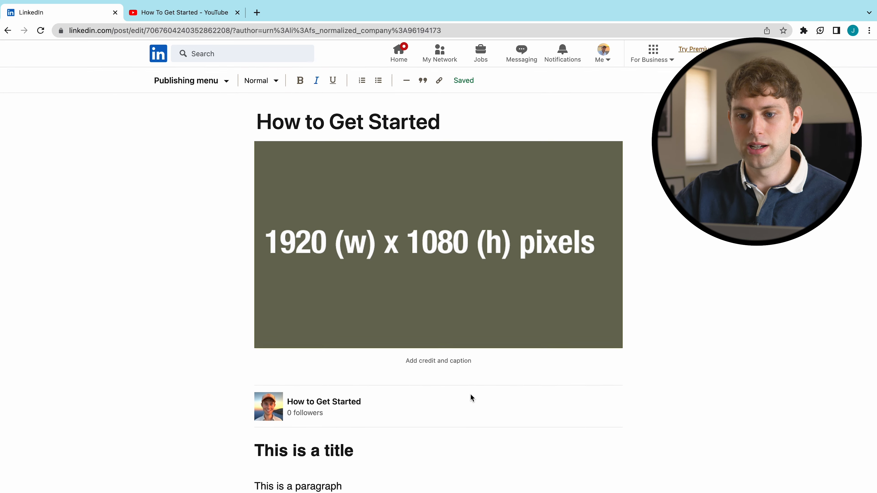
{"action": "left_click", "coordinate": [705, 79]}
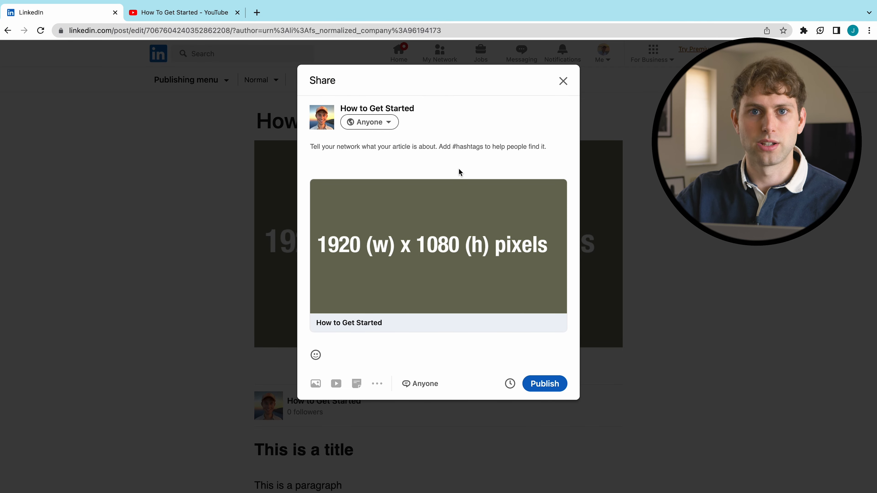
{"action": "type", "text": "You"}
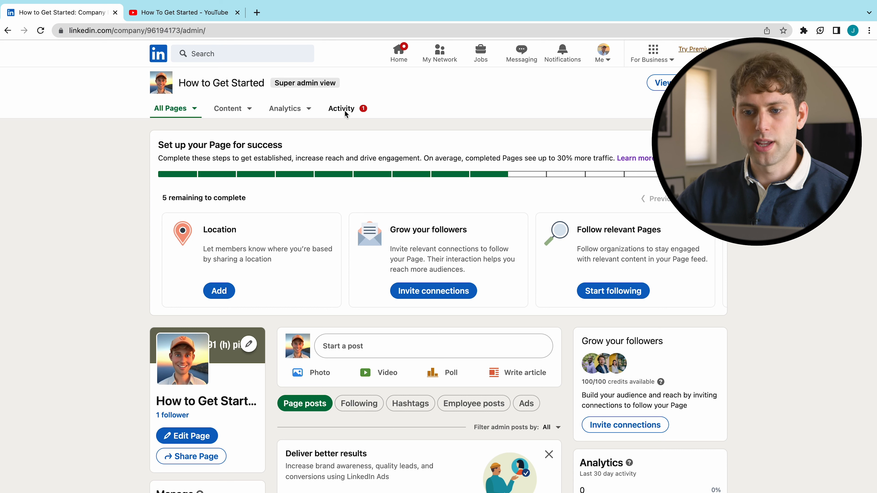
- Review the page activity filtered by comments, mentions, reactions and analytics, then look through its updates and events
{"action": "left_click", "coordinate": [345, 110]}
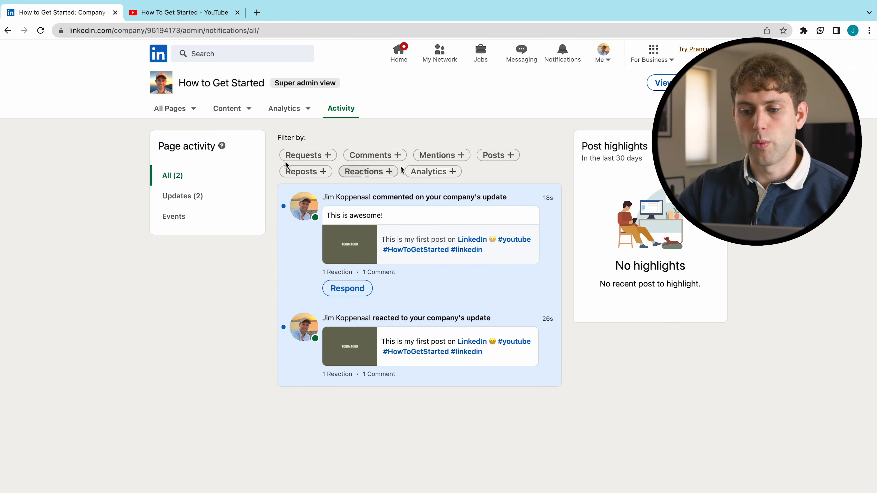
{"action": "left_click", "coordinate": [376, 156]}
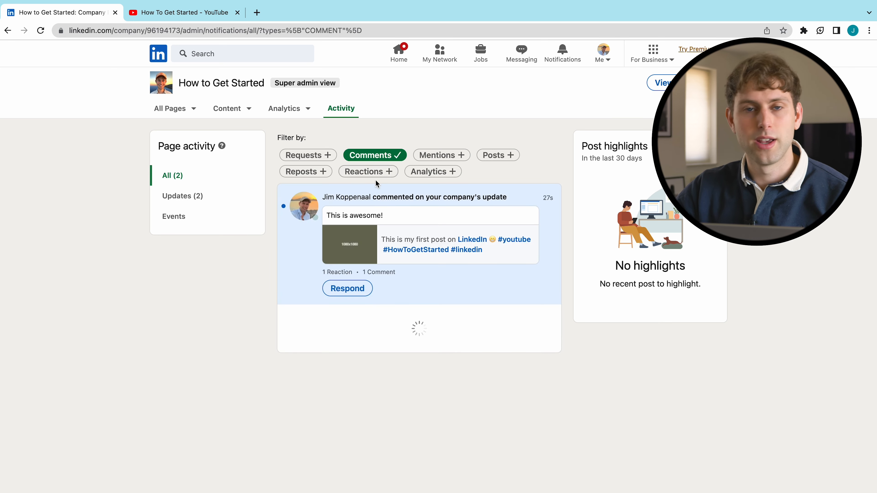
{"action": "left_click", "coordinate": [386, 156]}
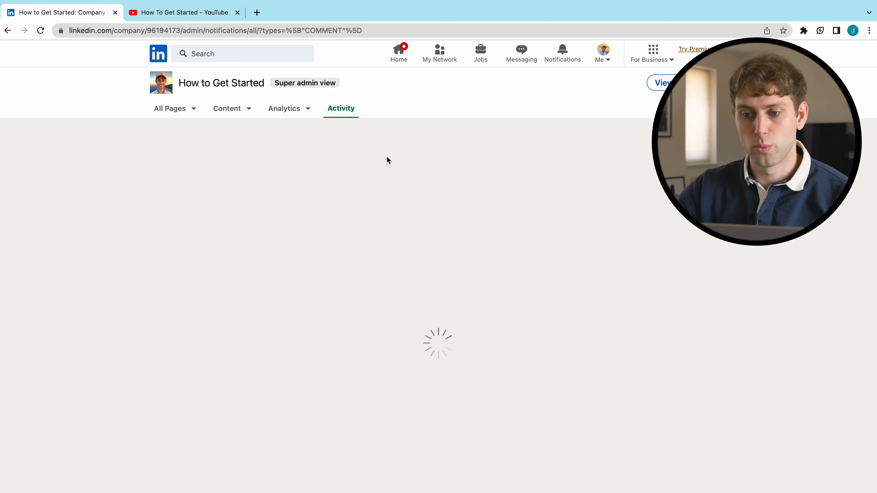
{"action": "left_click", "coordinate": [428, 158]}
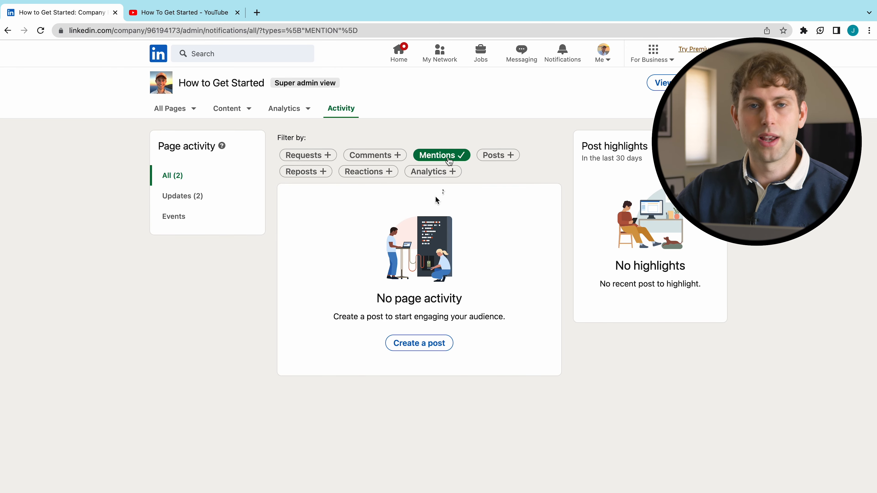
{"action": "left_click", "coordinate": [447, 159]}
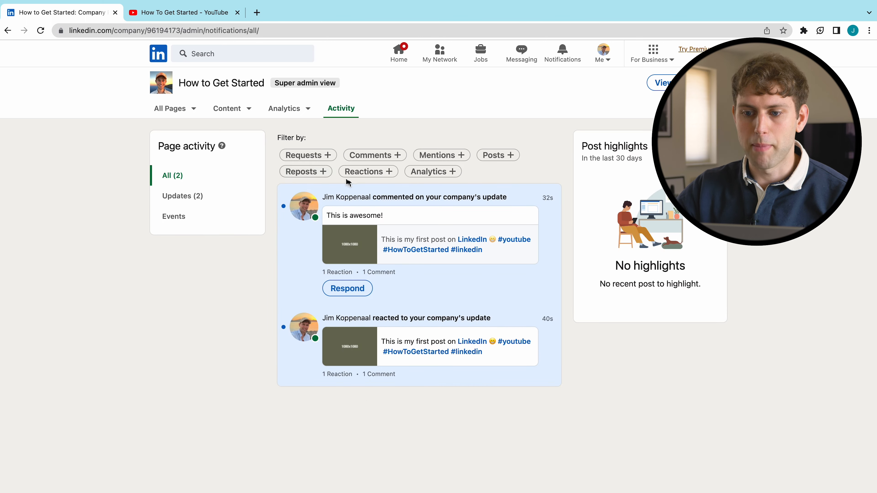
{"action": "left_click", "coordinate": [357, 173]}
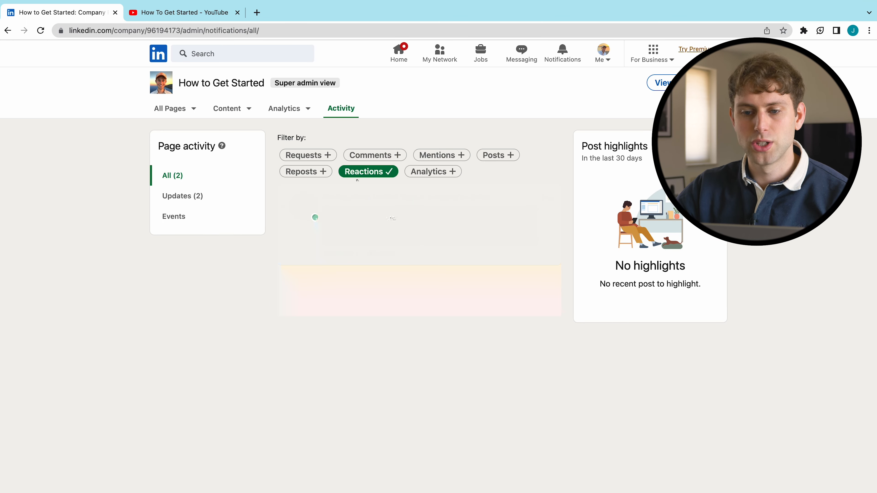
{"action": "left_click", "coordinate": [417, 172]}
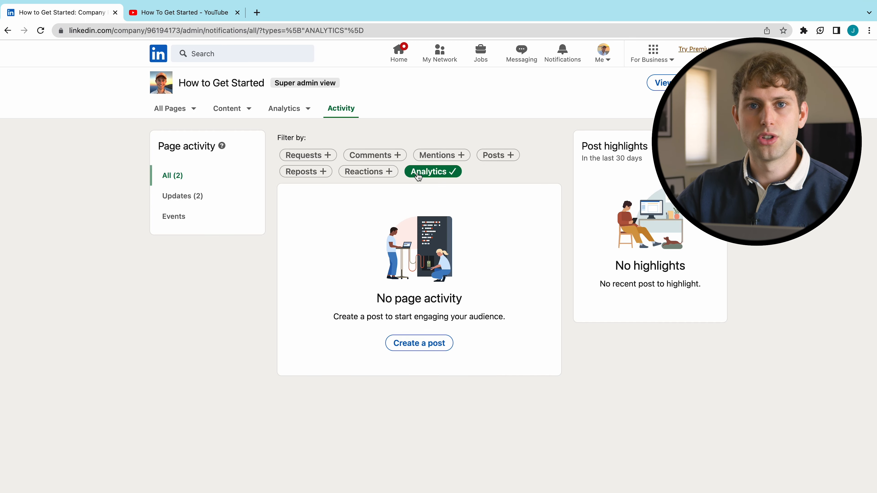
{"action": "left_click", "coordinate": [416, 172]}
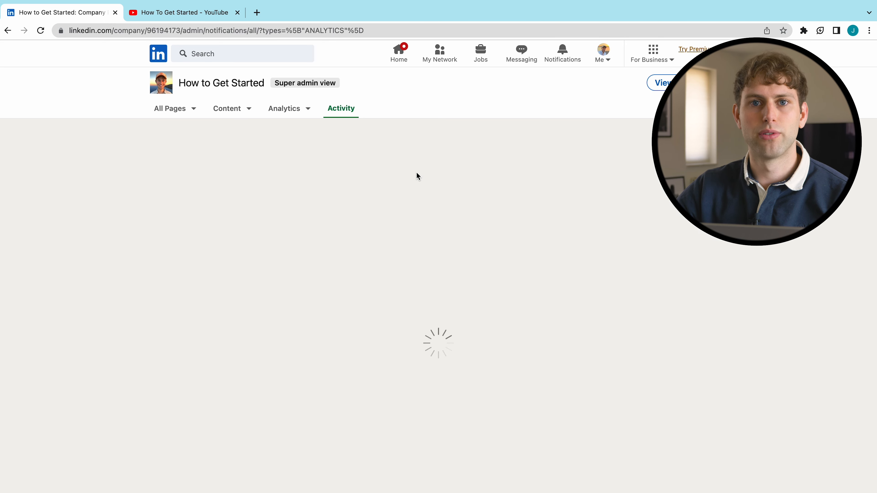
{"action": "left_click", "coordinate": [183, 197]}
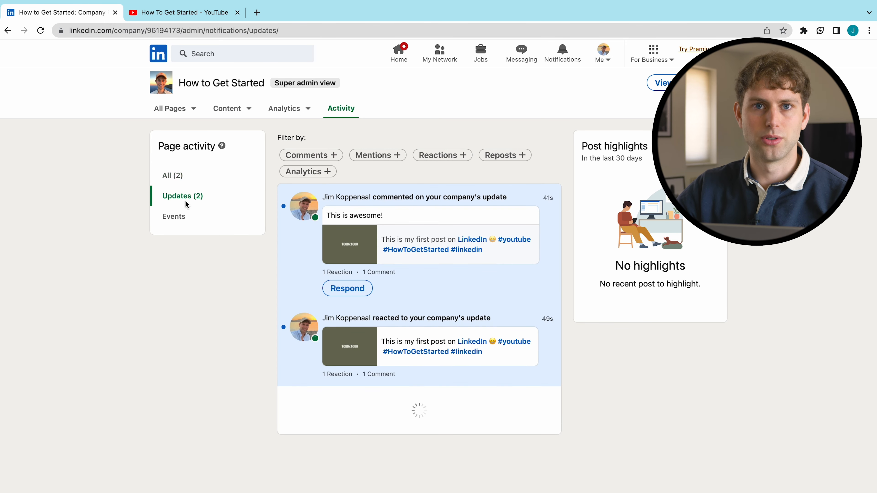
{"action": "left_click", "coordinate": [178, 216]}
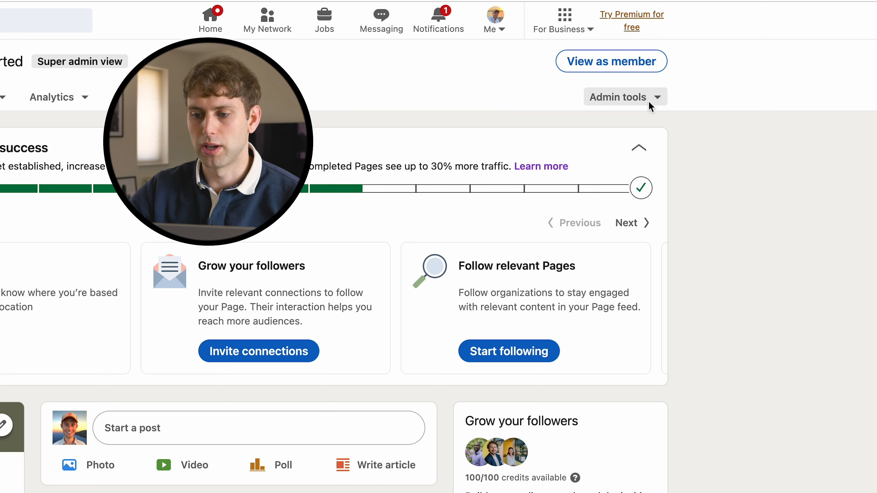
- Go to the page's admin management and view both the paid media admins and the page admins
{"action": "left_click", "coordinate": [646, 100]}
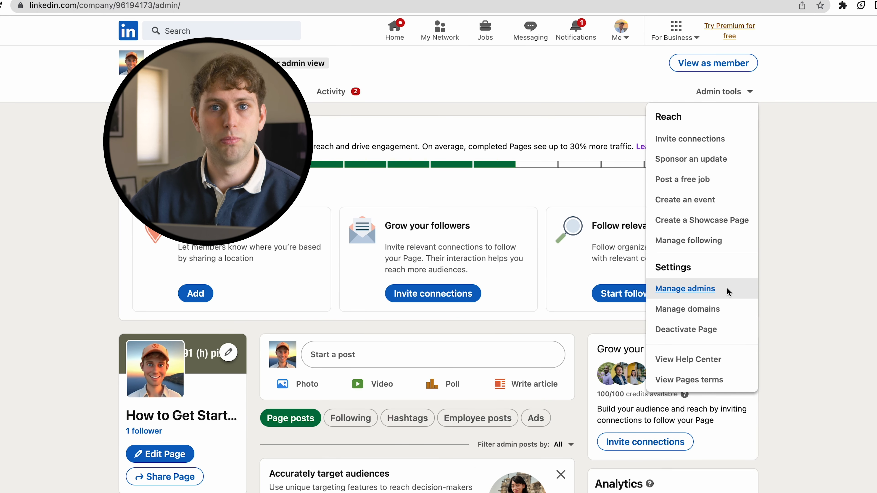
{"action": "left_click", "coordinate": [725, 289]}
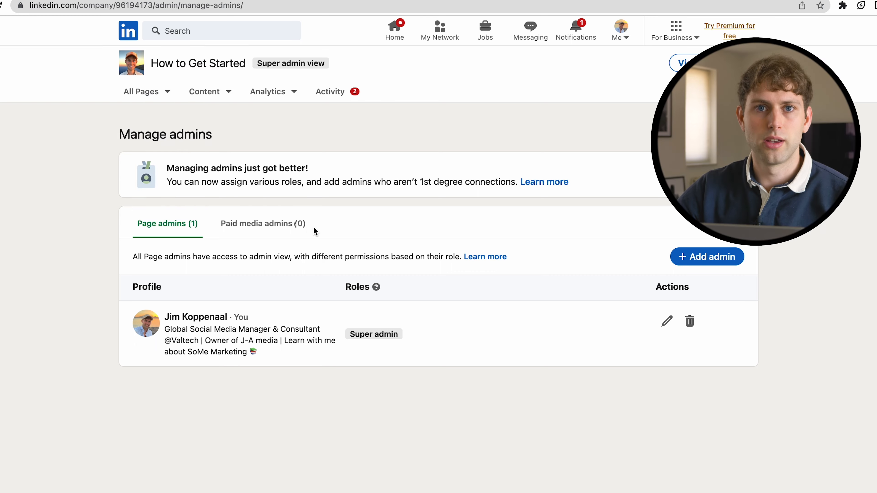
{"action": "left_click", "coordinate": [309, 227]}
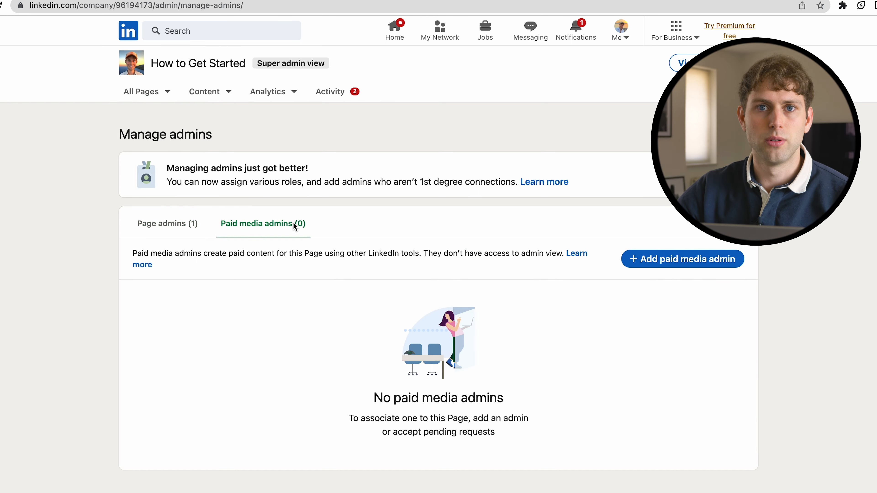
{"action": "left_click", "coordinate": [158, 229]}
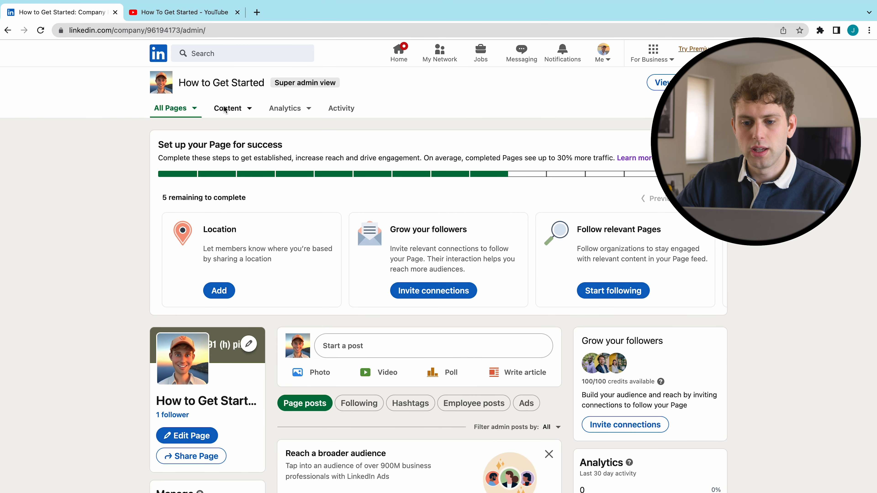
- Start a content recommendation to employees and attach the photo LinkedIn-Post.jpg
{"action": "left_click", "coordinate": [249, 109]}
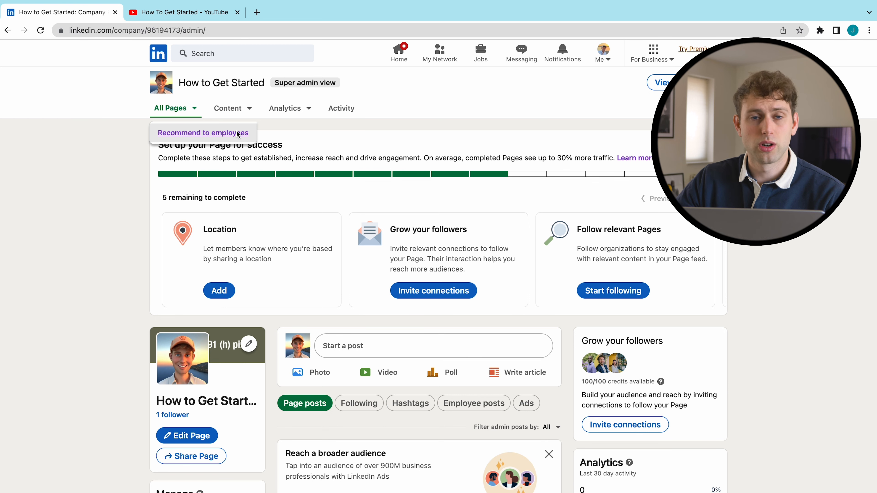
{"action": "left_click", "coordinate": [238, 133]}
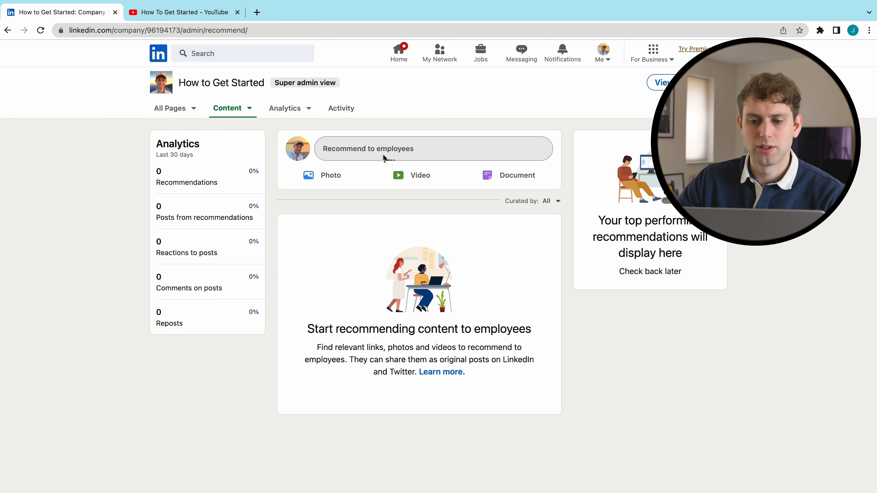
{"action": "left_click", "coordinate": [327, 176]}
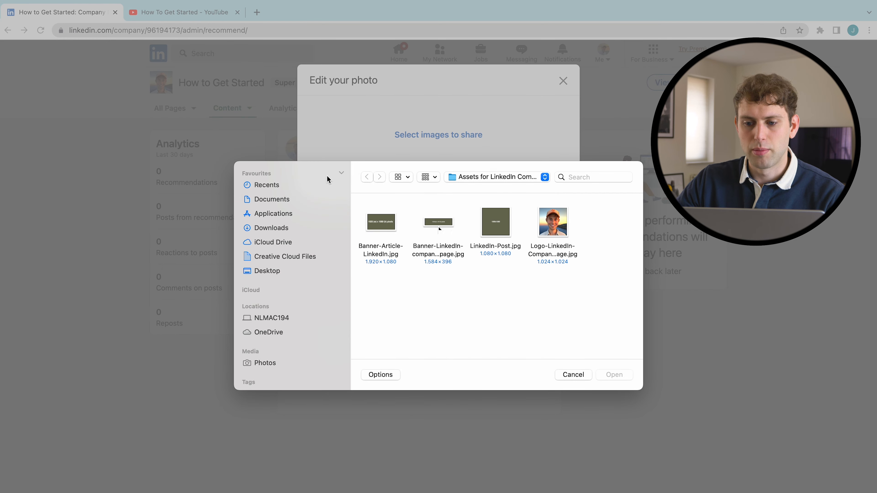
{"action": "left_click", "coordinate": [494, 223]}
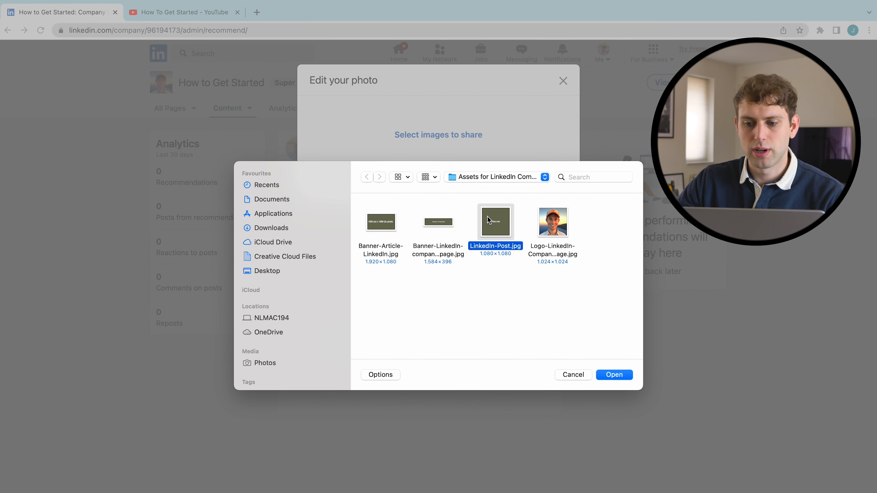
{"action": "left_click", "coordinate": [609, 375]}
{"action": "left_click", "coordinate": [547, 414]}
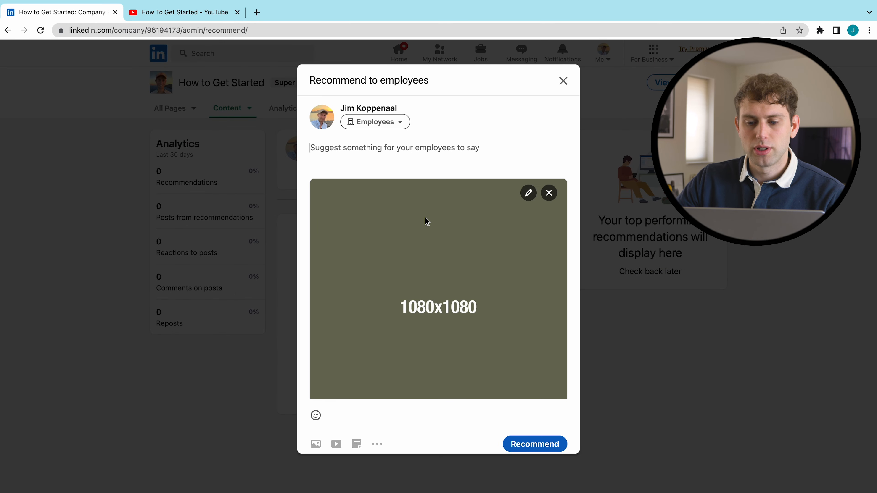
- Write "Check out our latest work" with the hashtags #HowtoGetStarted and #work below it, and submit the recommendation to employees
{"action": "type", "text": "Check o"}
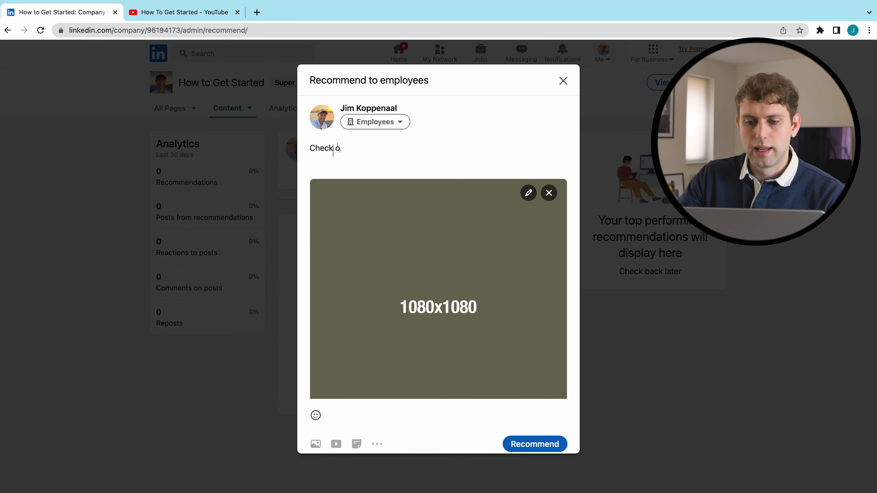
{"action": "type", "text": "ut our la"}
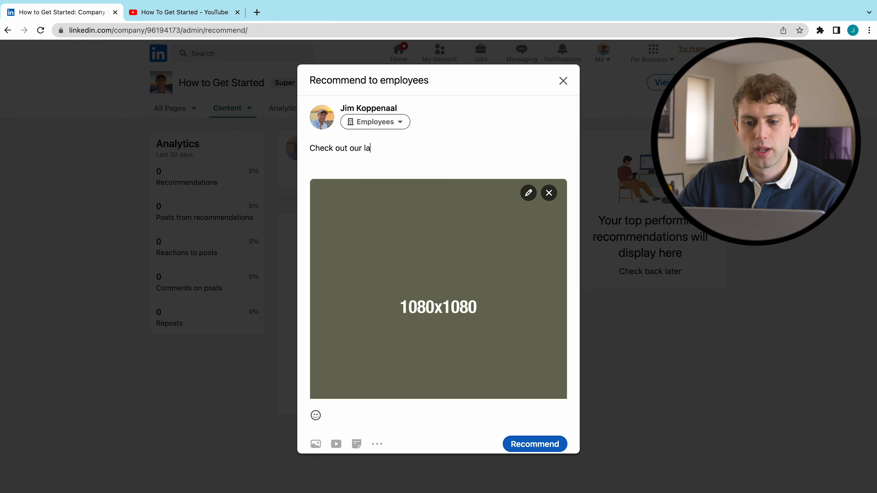
{"action": "type", "text": "test work"}
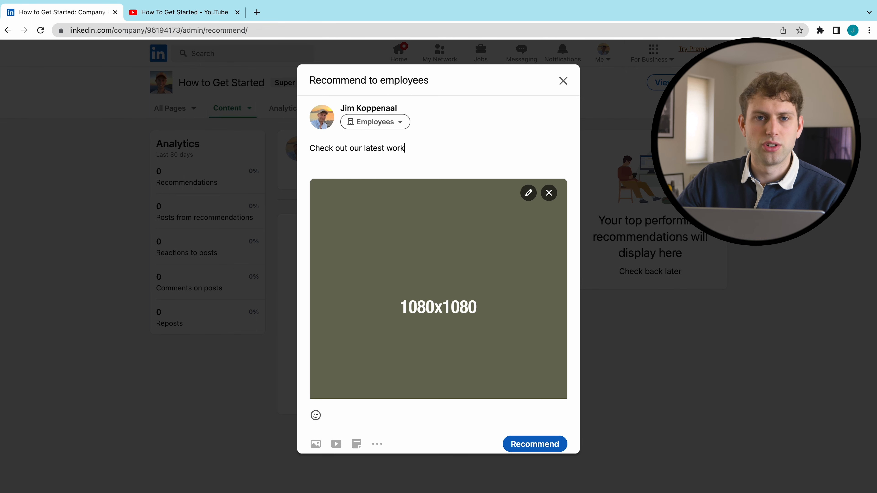
{"action": "key", "text": "Return"}
{"action": "key", "text": "Return"}
{"action": "type", "text": "#"}
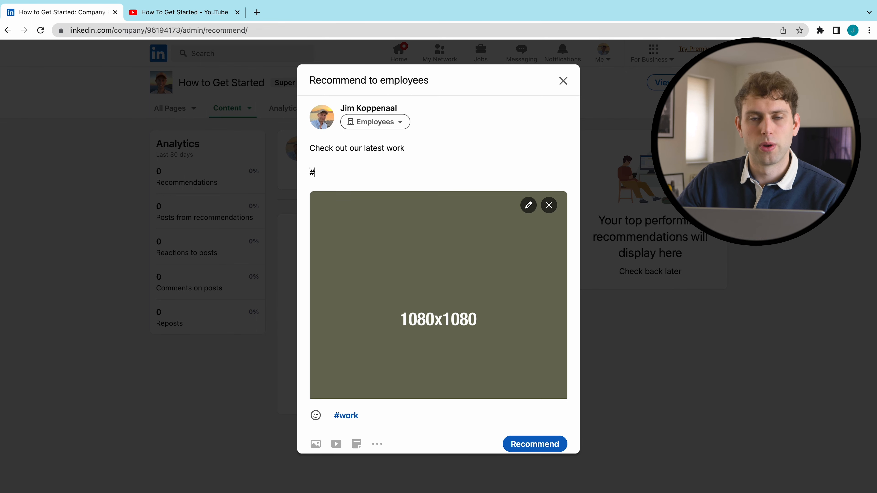
{"action": "type", "text": "HowtoGet"}
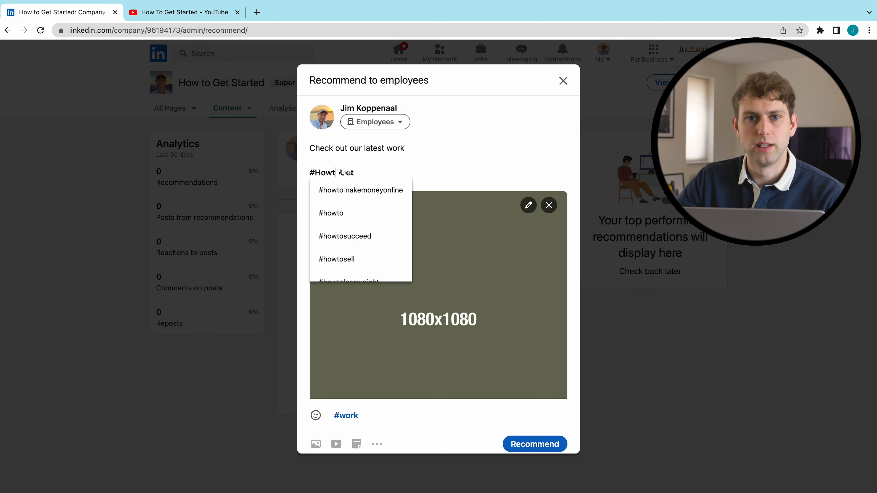
{"action": "type", "text": "Started"}
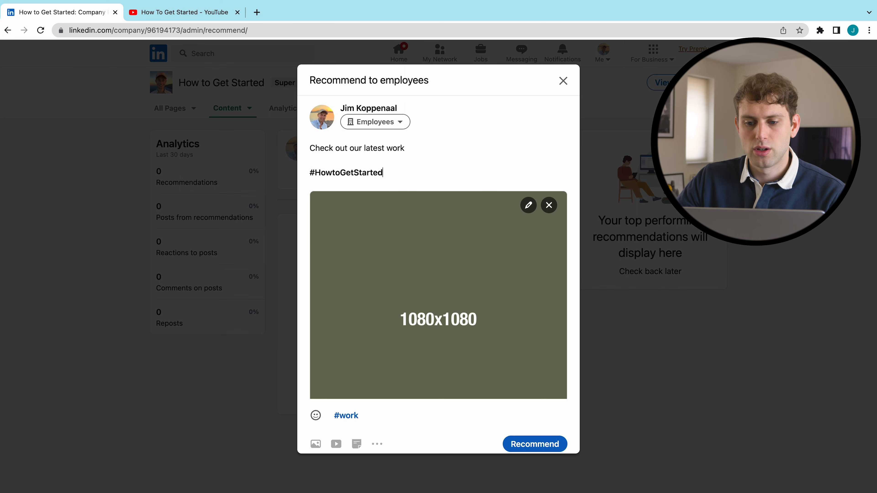
{"action": "left_click", "coordinate": [540, 445]}
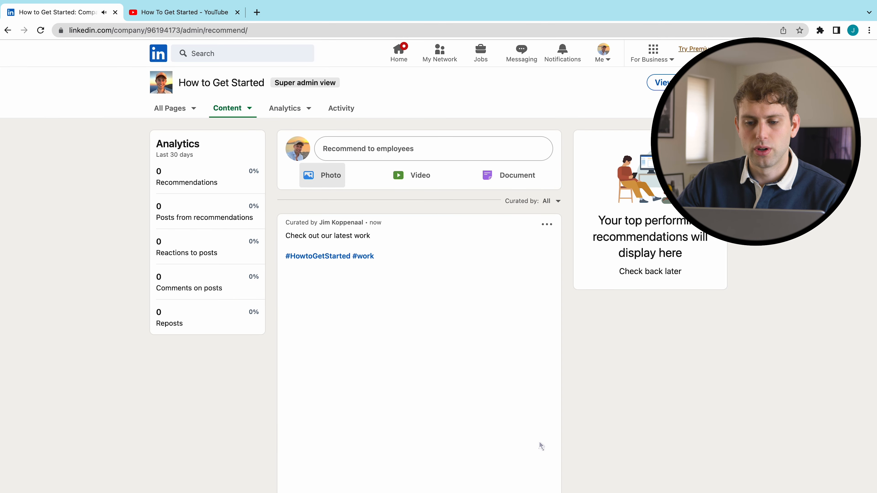
- Copy the link to the "Check out our latest work" employee recommendation
{"action": "scroll", "coordinate": [541, 445], "scroll_direction": "down", "scroll_amount": 2}
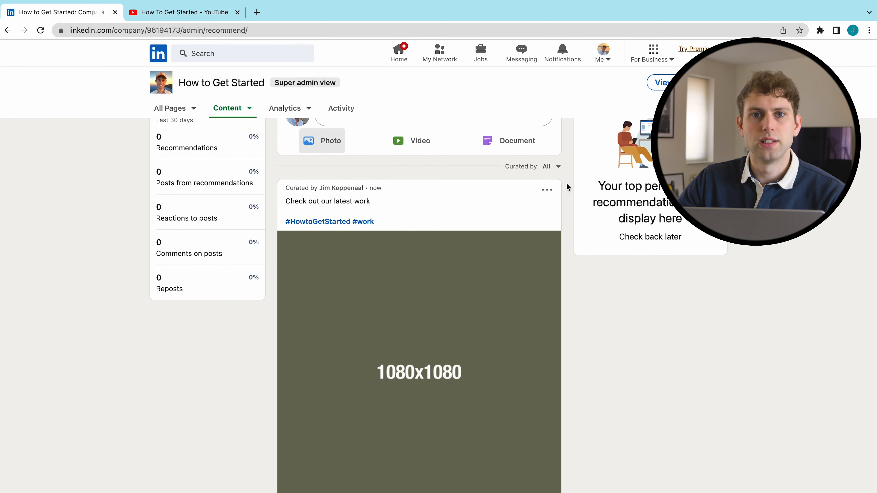
{"action": "left_click", "coordinate": [546, 190]}
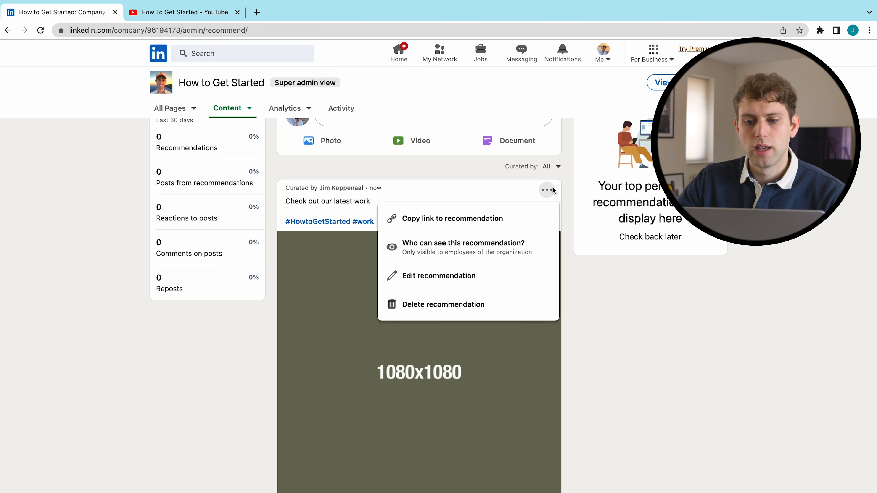
{"action": "left_click", "coordinate": [507, 216]}
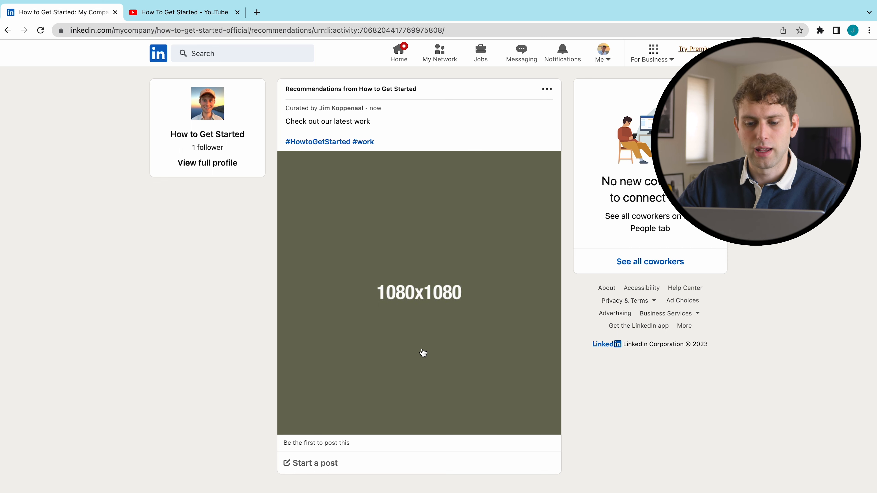
- Start a post from the recommendation's own page, and close the share draft without posting
{"action": "left_click", "coordinate": [325, 463]}
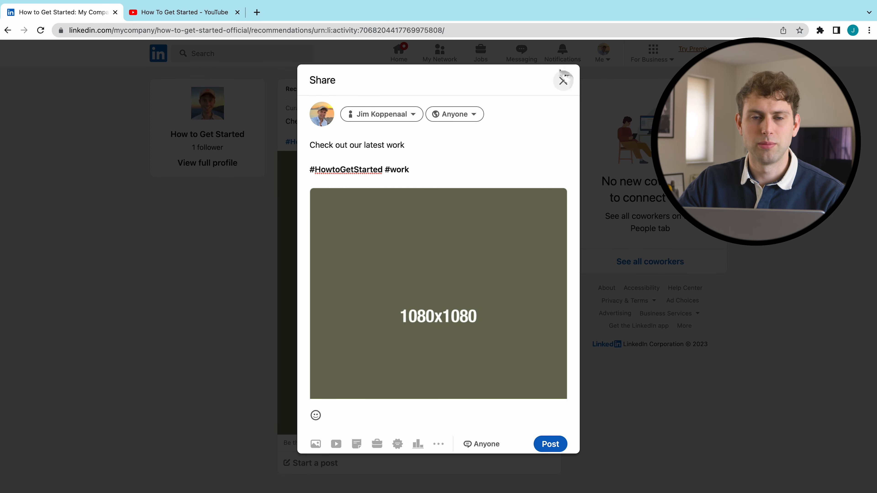
{"action": "left_click", "coordinate": [563, 81]}
{"action": "left_click", "coordinate": [510, 257]}
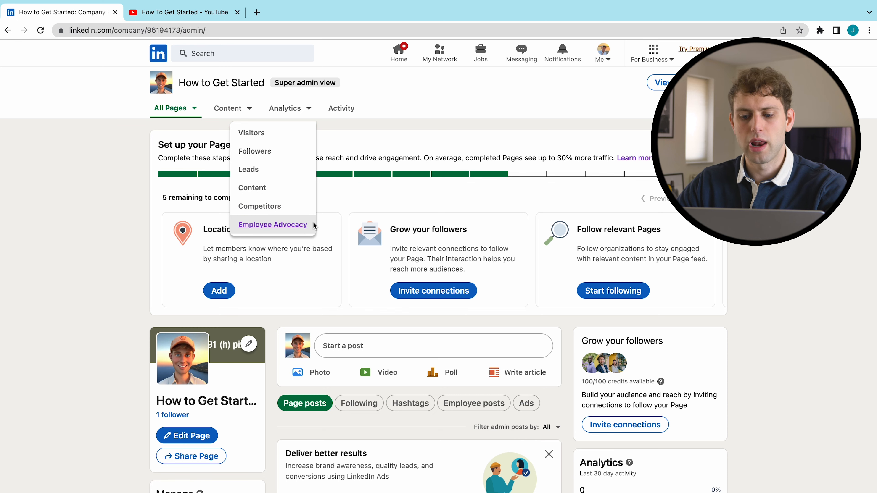
- Examine the page's visitor analytics, including the highlights, the page view metric choices and the demographic breakdown options
{"action": "left_click", "coordinate": [303, 134]}
{"action": "scroll", "coordinate": [133, 243], "scroll_direction": "down", "scroll_amount": 2}
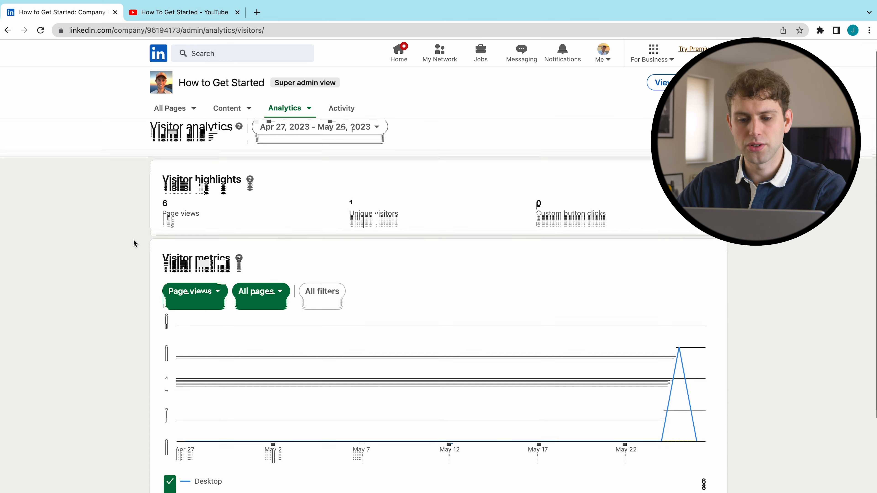
{"action": "scroll", "coordinate": [153, 221], "scroll_direction": "down", "scroll_amount": 1}
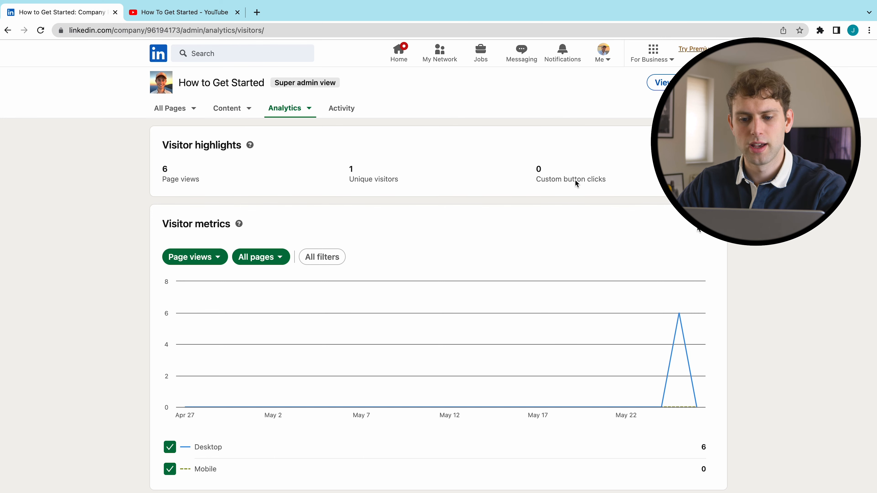
{"action": "scroll", "coordinate": [739, 267], "scroll_direction": "down", "scroll_amount": 2}
{"action": "scroll", "coordinate": [739, 267], "scroll_direction": "down", "scroll_amount": 2}
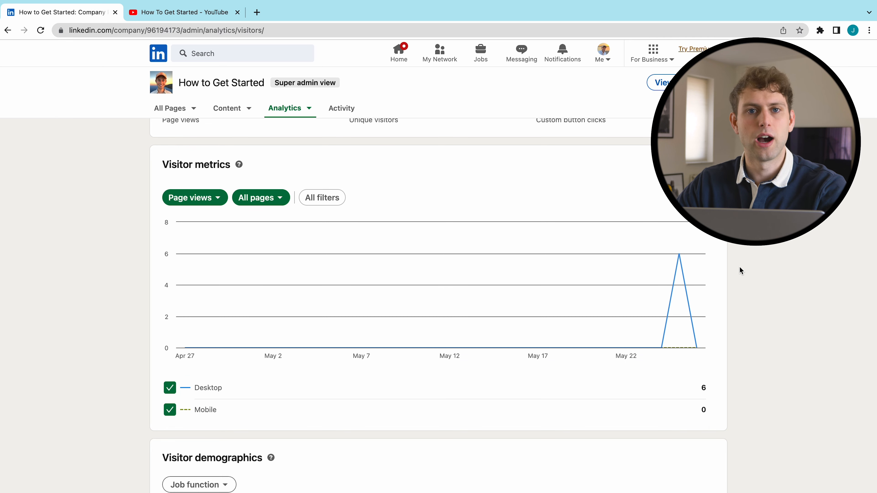
{"action": "left_click", "coordinate": [218, 199]}
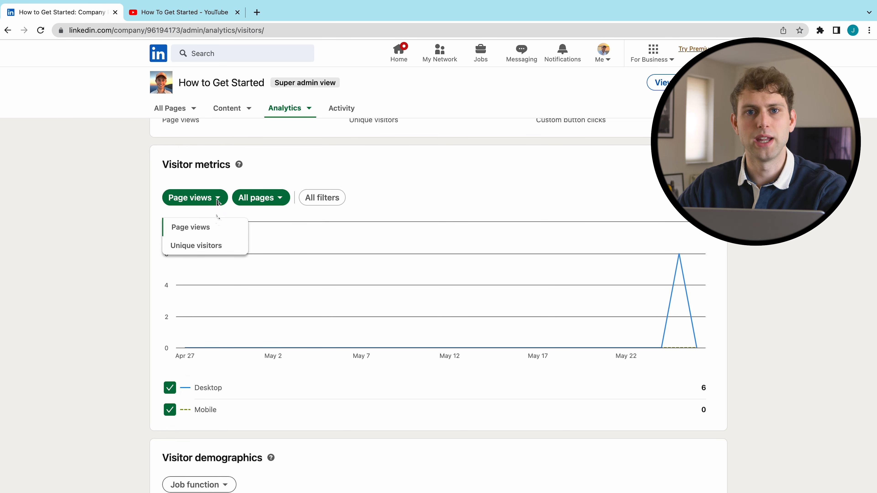
{"action": "scroll", "coordinate": [158, 365], "scroll_direction": "down", "scroll_amount": 3}
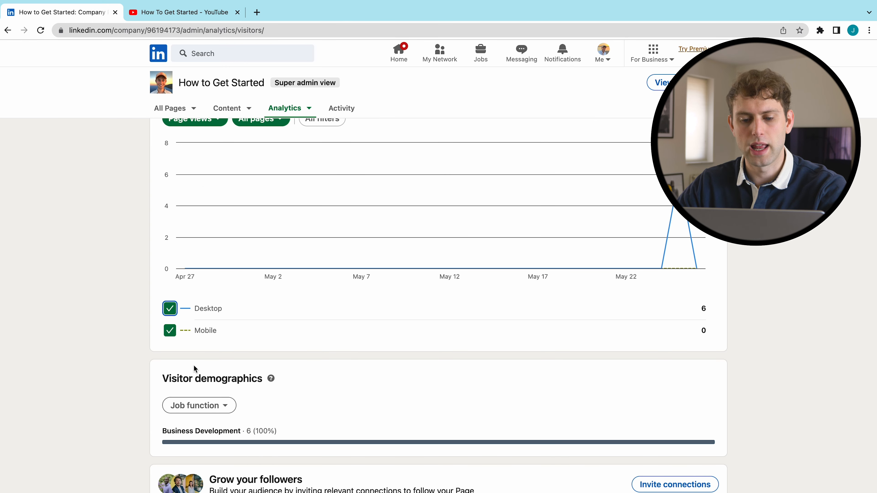
{"action": "left_click", "coordinate": [216, 405]}
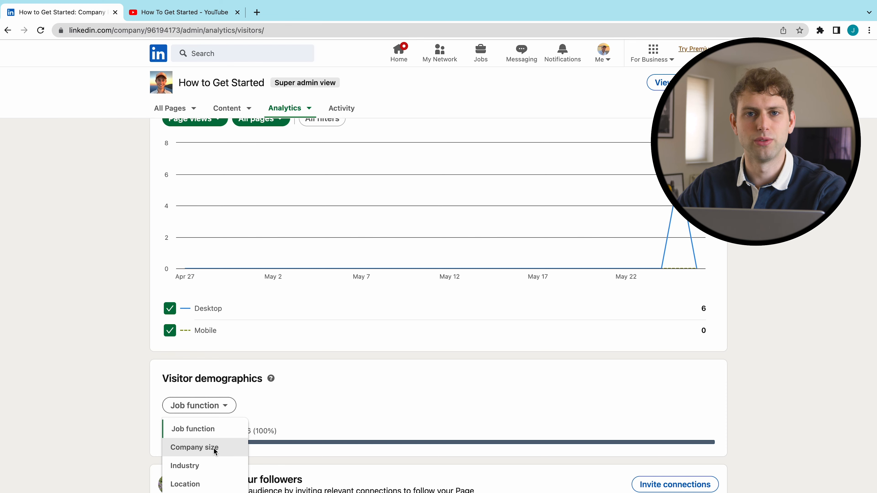
- Review the follower highlights, metrics and location demographics, and view the page's lead analytics
{"action": "scroll", "coordinate": [214, 448], "scroll_direction": "up", "scroll_amount": 7}
{"action": "left_click", "coordinate": [293, 112]}
{"action": "left_click", "coordinate": [274, 150]}
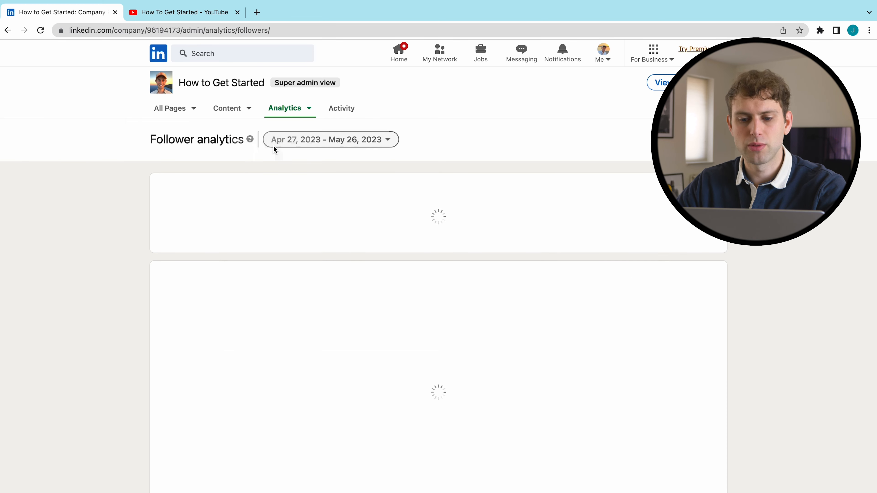
{"action": "scroll", "coordinate": [134, 268], "scroll_direction": "down", "scroll_amount": 1}
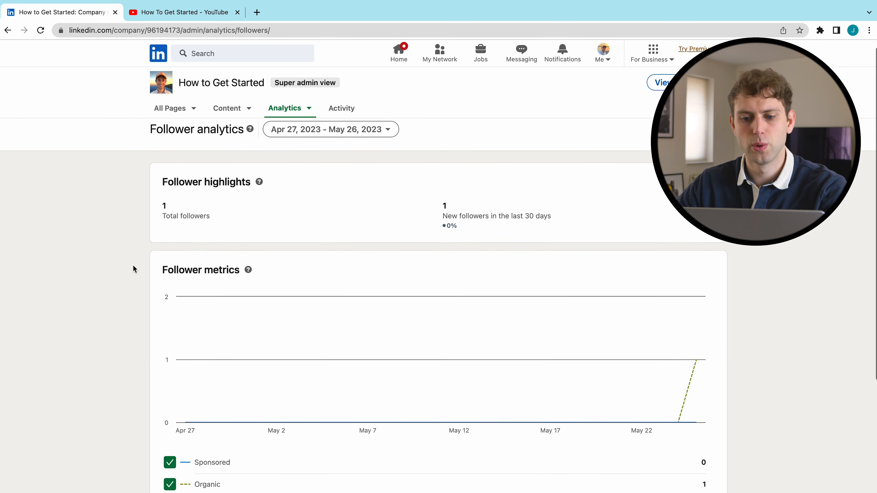
{"action": "scroll", "coordinate": [133, 266], "scroll_direction": "down", "scroll_amount": 1}
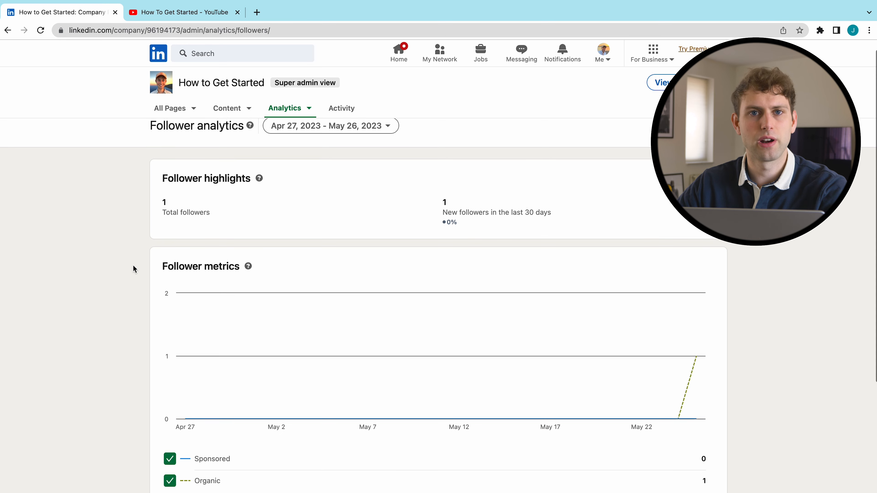
{"action": "scroll", "coordinate": [133, 265], "scroll_direction": "down", "scroll_amount": 5}
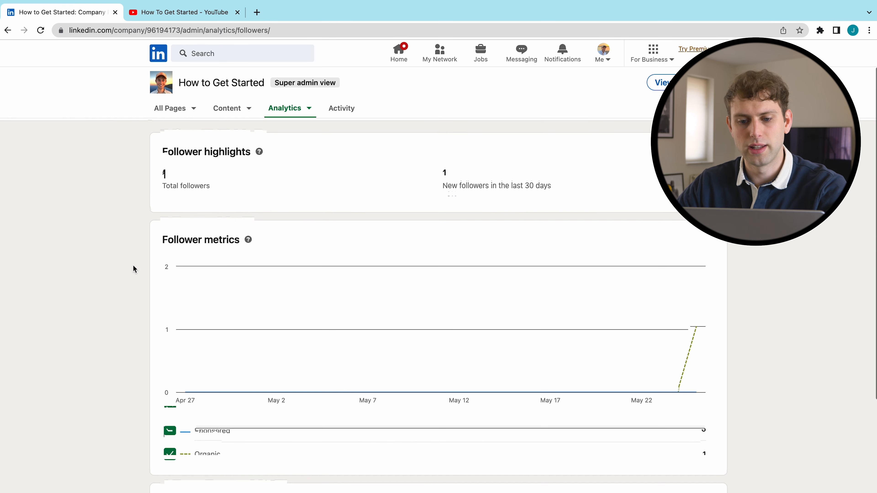
{"action": "scroll", "coordinate": [133, 266], "scroll_direction": "down", "scroll_amount": 1}
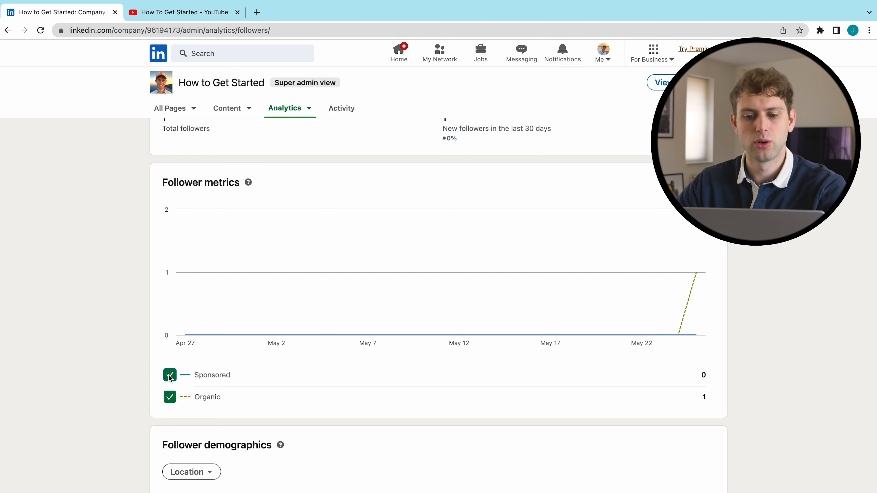
{"action": "scroll", "coordinate": [171, 387], "scroll_direction": "down", "scroll_amount": 3}
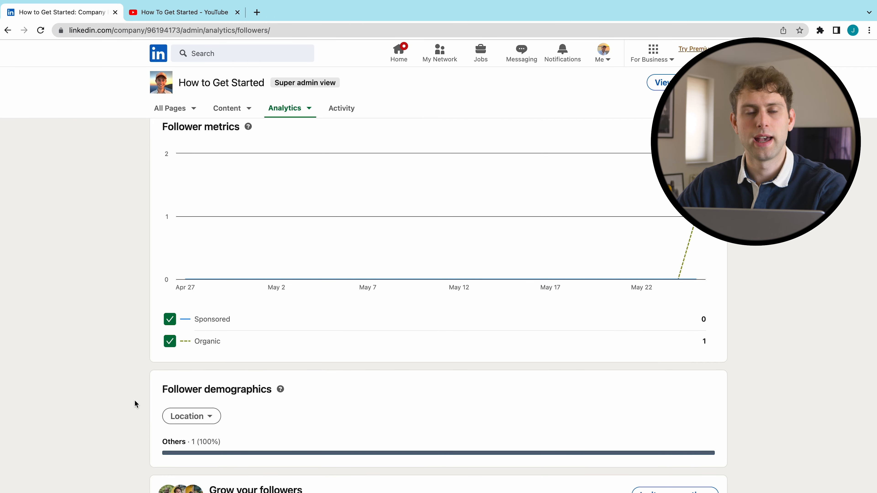
{"action": "scroll", "coordinate": [134, 404], "scroll_direction": "up", "scroll_amount": 3}
{"action": "scroll", "coordinate": [134, 405], "scroll_direction": "up", "scroll_amount": 2}
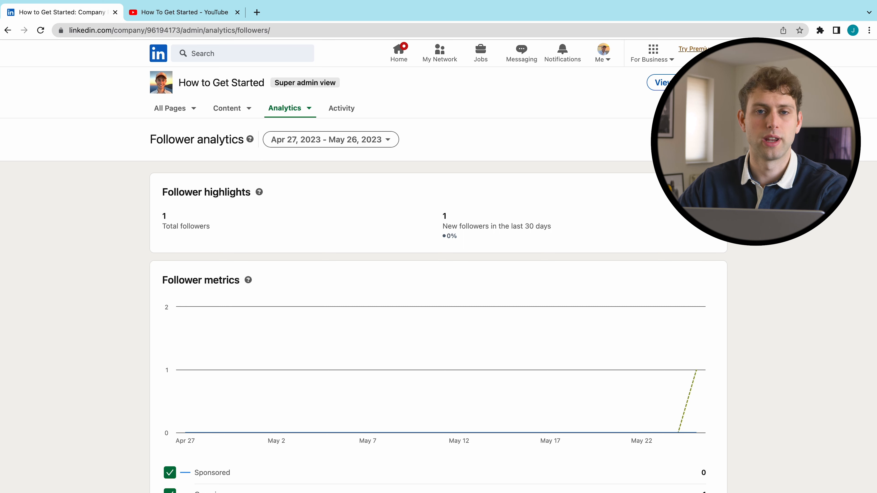
{"action": "left_click", "coordinate": [289, 108]}
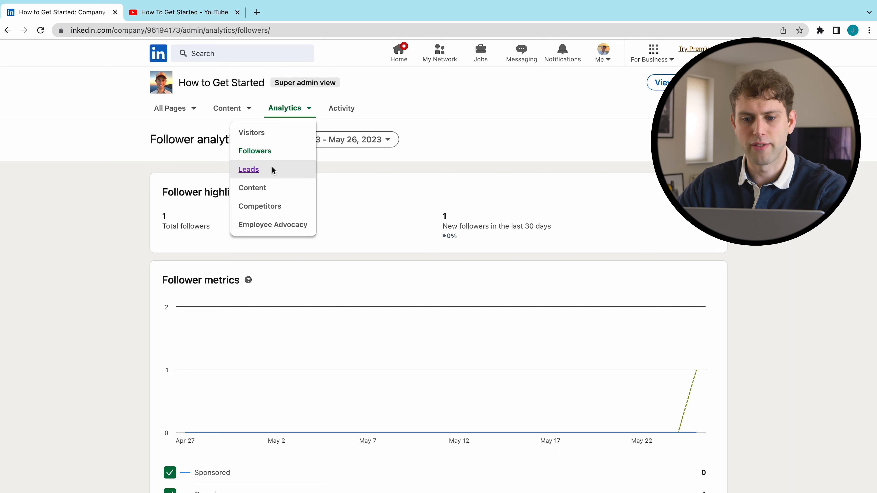
{"action": "left_click", "coordinate": [248, 169]}
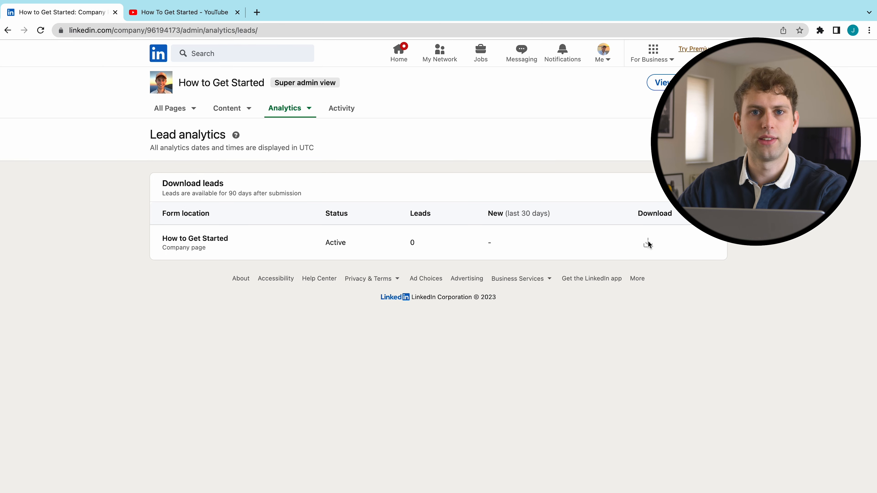
- Examine the content analytics, including the post's engagement figures up to the engagement rate and the selectable chart metrics
{"action": "left_click", "coordinate": [310, 116]}
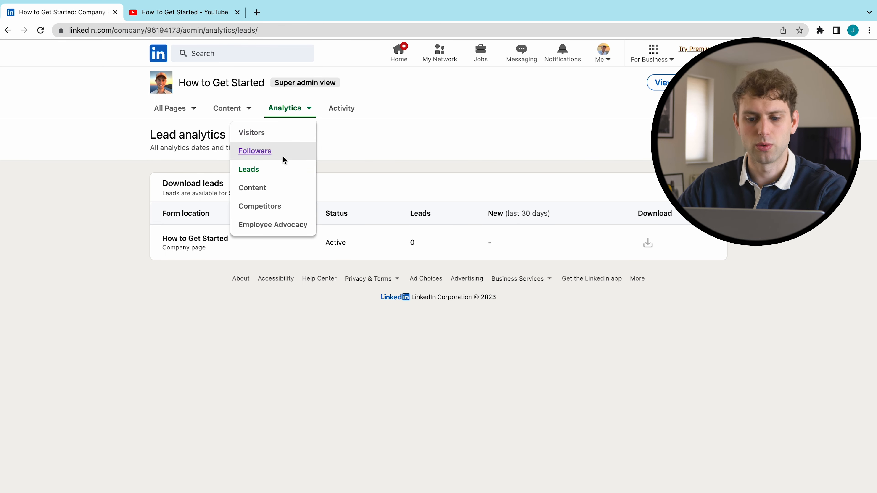
{"action": "left_click", "coordinate": [264, 188]}
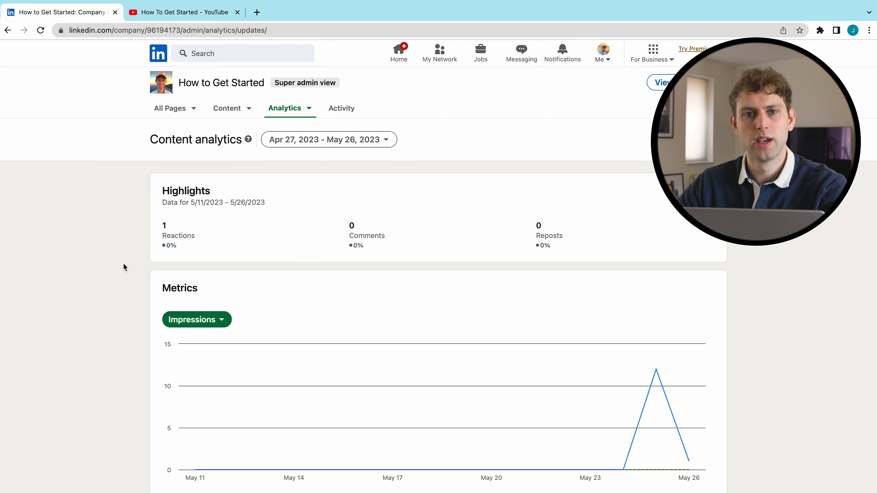
{"action": "scroll", "coordinate": [123, 264], "scroll_direction": "down", "scroll_amount": 5}
{"action": "scroll", "coordinate": [124, 267], "scroll_direction": "down", "scroll_amount": 1}
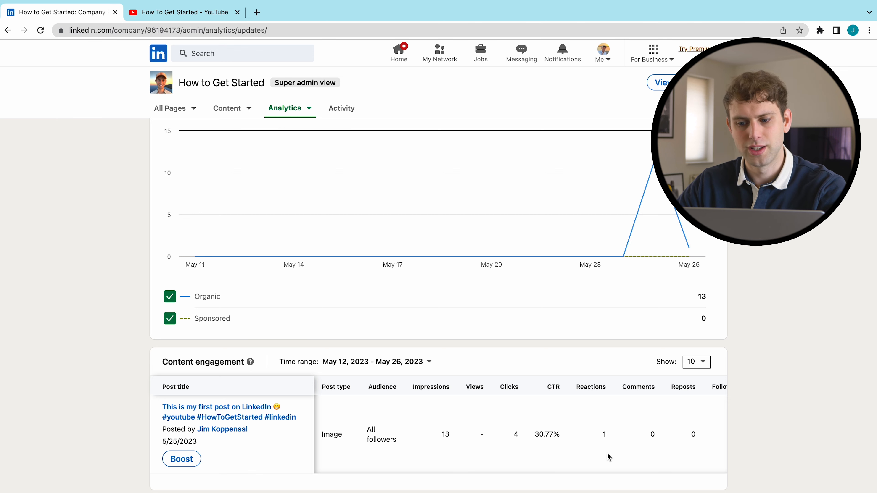
{"action": "scroll", "coordinate": [607, 453], "scroll_direction": "right", "scroll_amount": 5}
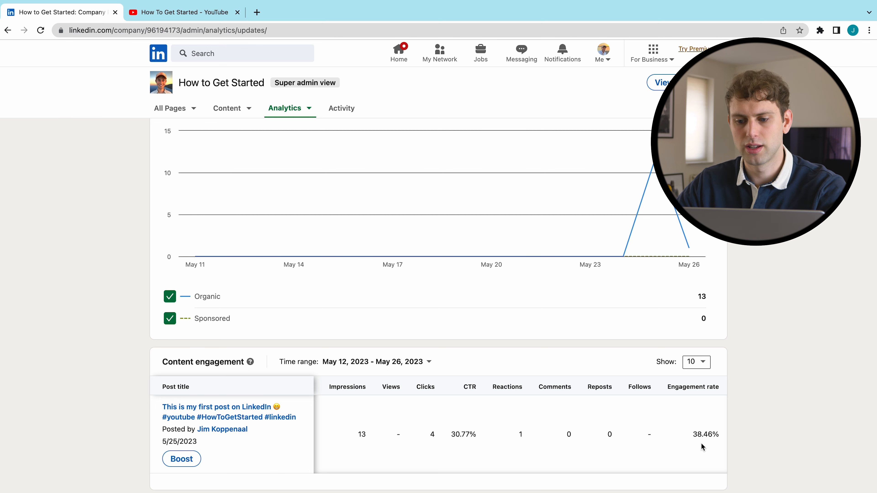
{"action": "scroll", "coordinate": [133, 374], "scroll_direction": "up", "scroll_amount": 4}
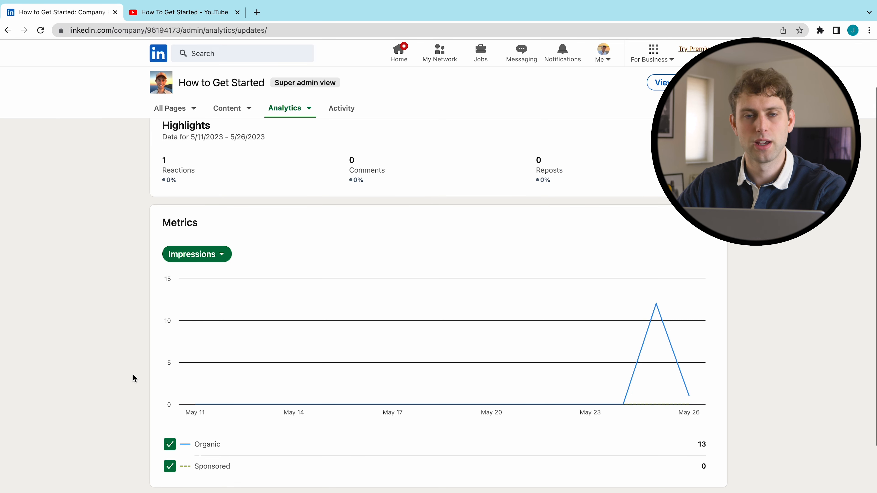
{"action": "scroll", "coordinate": [133, 374], "scroll_direction": "up", "scroll_amount": 1}
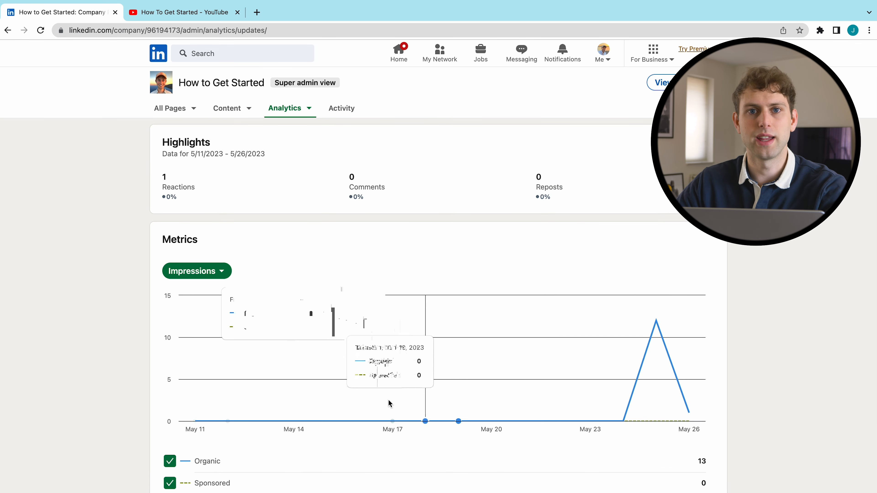
{"action": "left_click", "coordinate": [201, 276]}
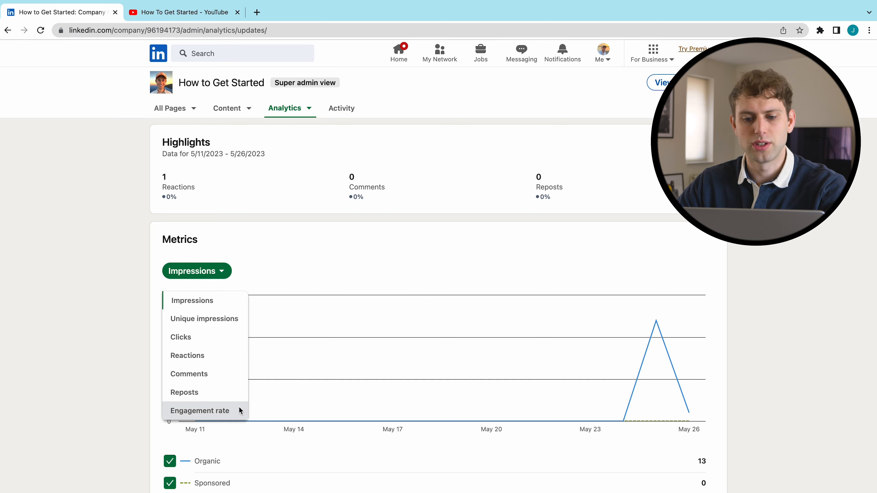
{"action": "left_click", "coordinate": [187, 218]}
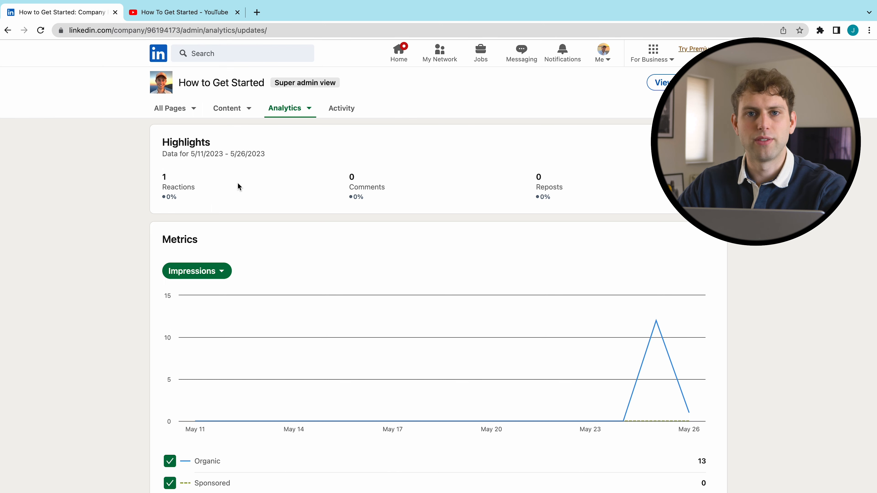
- Skip adding competitors and look over the competitor analytics, including follower metrics, organic content metrics and date range choices
{"action": "left_click", "coordinate": [308, 108]}
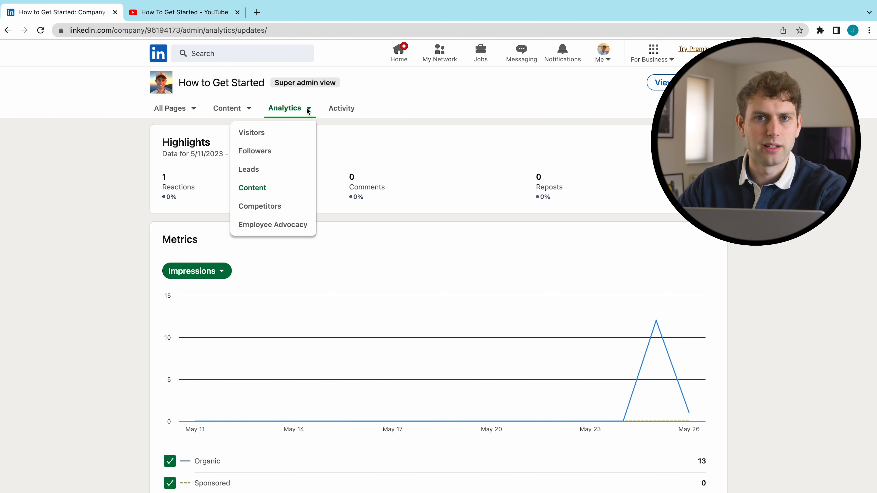
{"action": "left_click", "coordinate": [263, 209]}
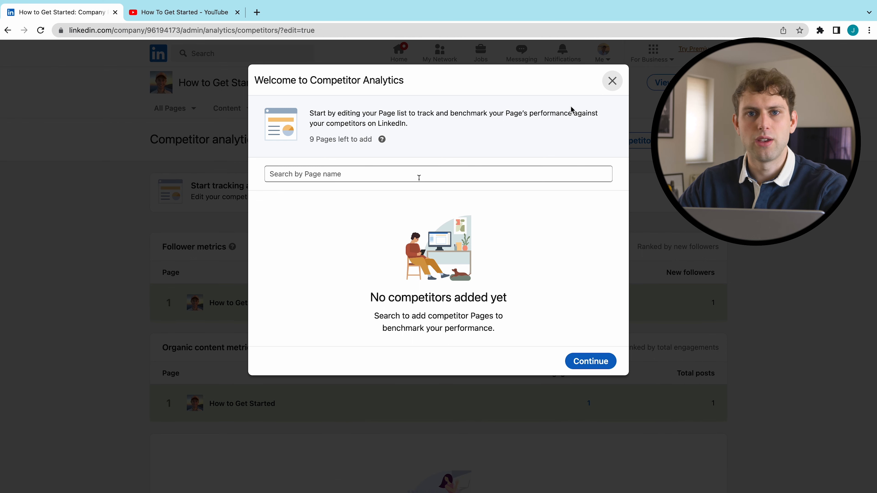
{"action": "left_click", "coordinate": [612, 81]}
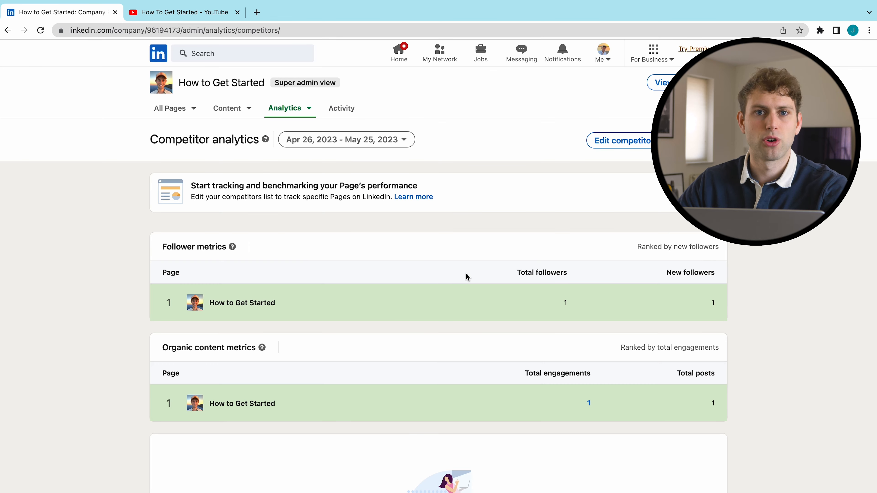
{"action": "scroll", "coordinate": [465, 273], "scroll_direction": "down", "scroll_amount": 3}
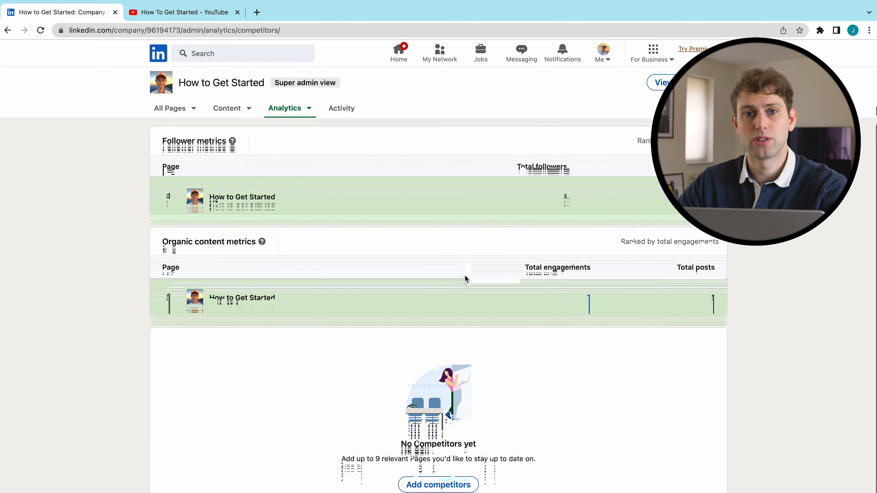
{"action": "scroll", "coordinate": [465, 276], "scroll_direction": "up", "scroll_amount": 3}
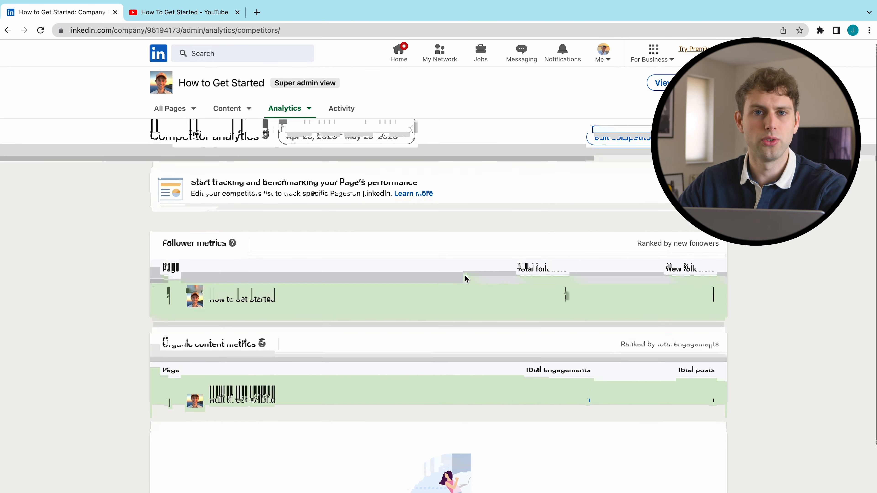
{"action": "left_click", "coordinate": [293, 142]}
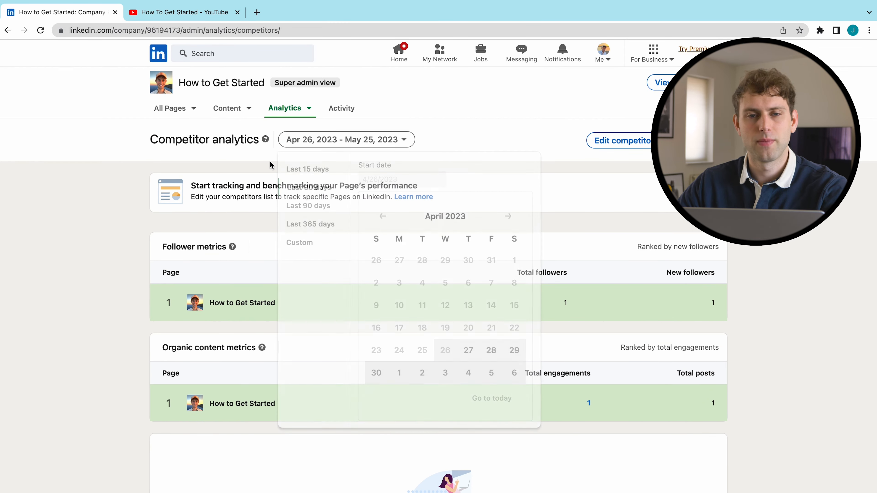
- Examine the Employee Advocacy analytics, including highlights, recommendation metrics, employees posting from recommendations, and LinkedIn members reached
{"action": "left_click", "coordinate": [303, 109]}
{"action": "left_click", "coordinate": [296, 138]}
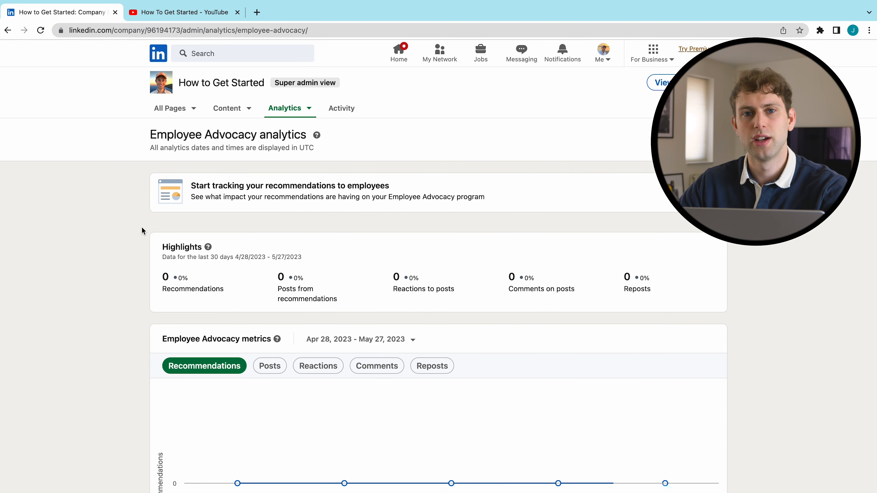
{"action": "scroll", "coordinate": [142, 227], "scroll_direction": "down", "scroll_amount": 1}
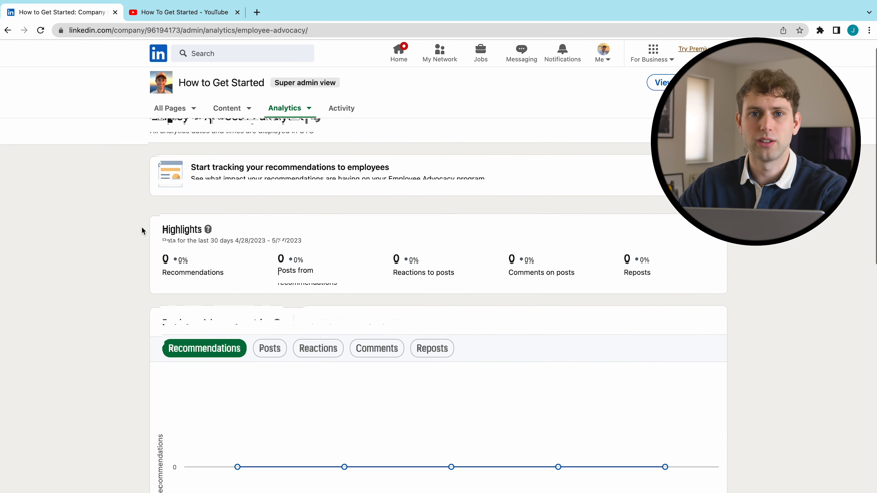
{"action": "scroll", "coordinate": [142, 227], "scroll_direction": "down", "scroll_amount": 1}
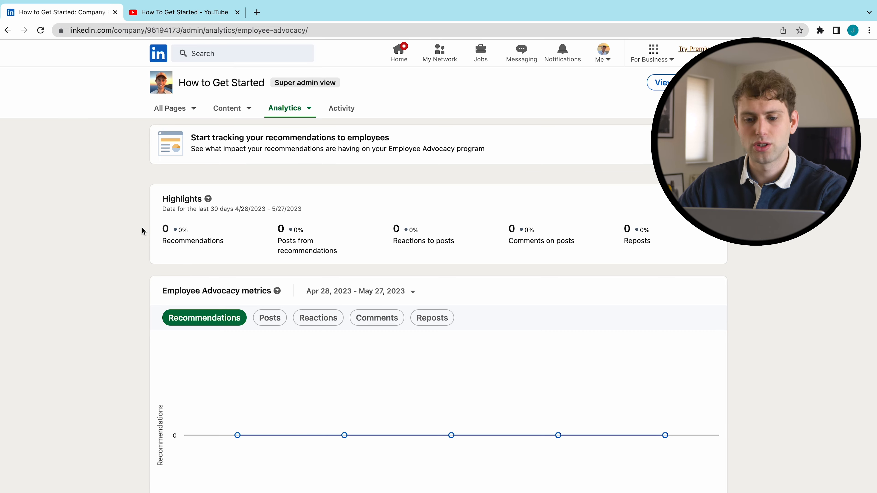
{"action": "scroll", "coordinate": [142, 227], "scroll_direction": "down", "scroll_amount": 1}
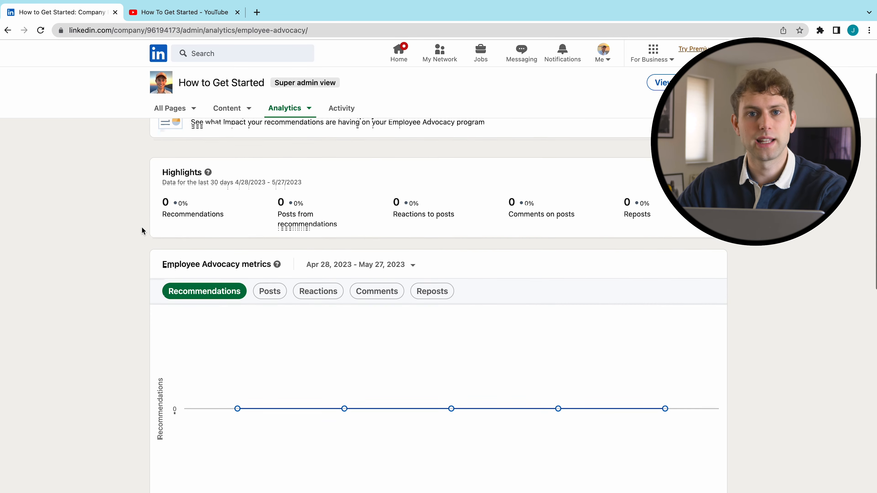
{"action": "scroll", "coordinate": [142, 230], "scroll_direction": "down", "scroll_amount": 2}
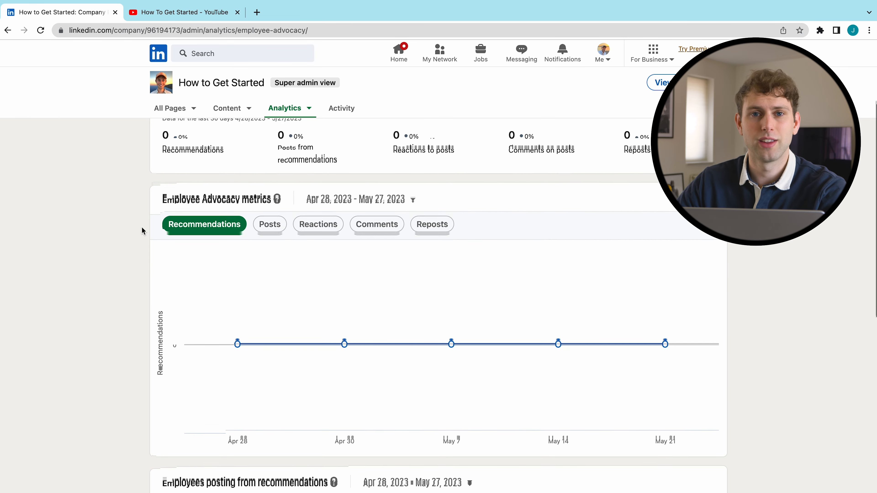
{"action": "scroll", "coordinate": [142, 231], "scroll_direction": "down", "scroll_amount": 1}
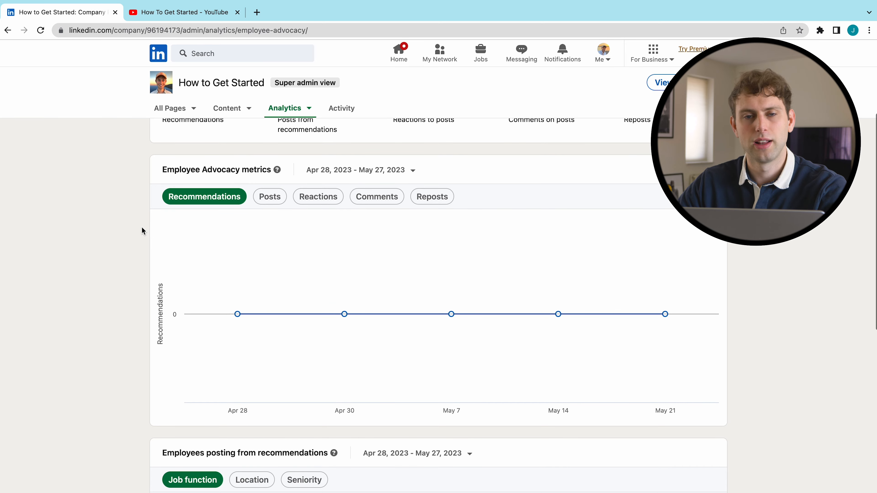
{"action": "scroll", "coordinate": [142, 227], "scroll_direction": "down", "scroll_amount": 1}
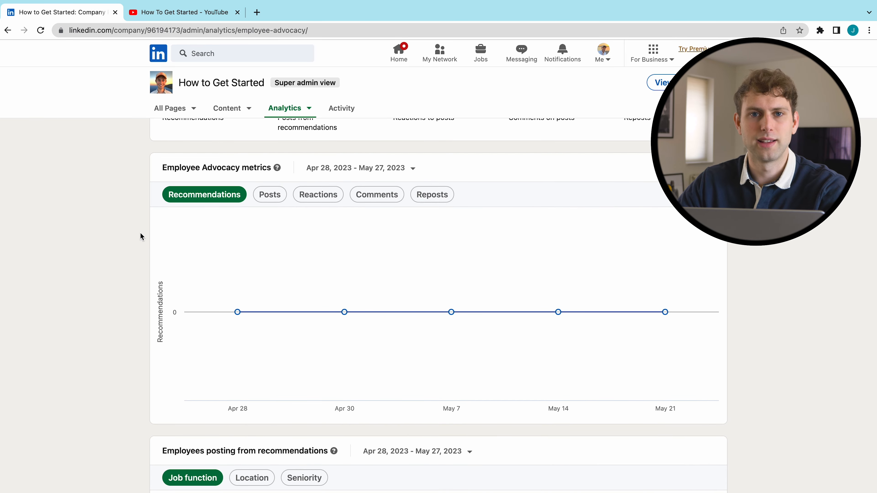
{"action": "scroll", "coordinate": [141, 233], "scroll_direction": "up", "scroll_amount": 3}
{"action": "scroll", "coordinate": [140, 233], "scroll_direction": "down", "scroll_amount": 4}
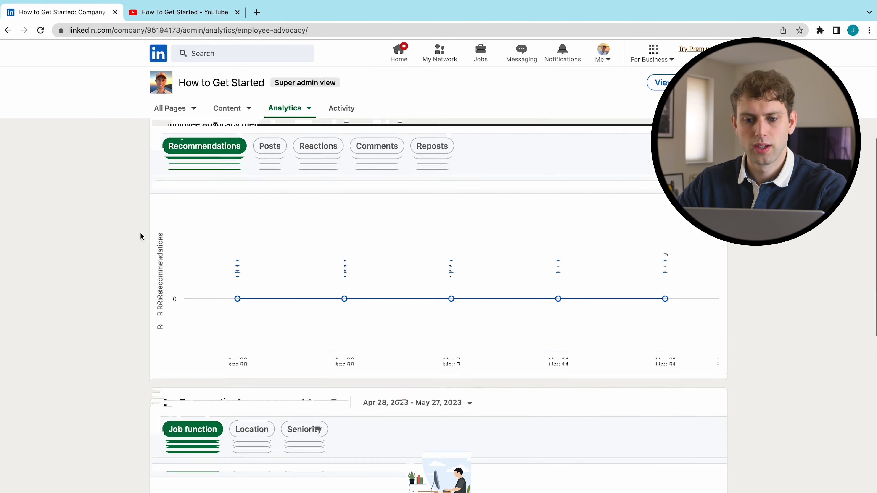
{"action": "scroll", "coordinate": [140, 232], "scroll_direction": "down", "scroll_amount": 5}
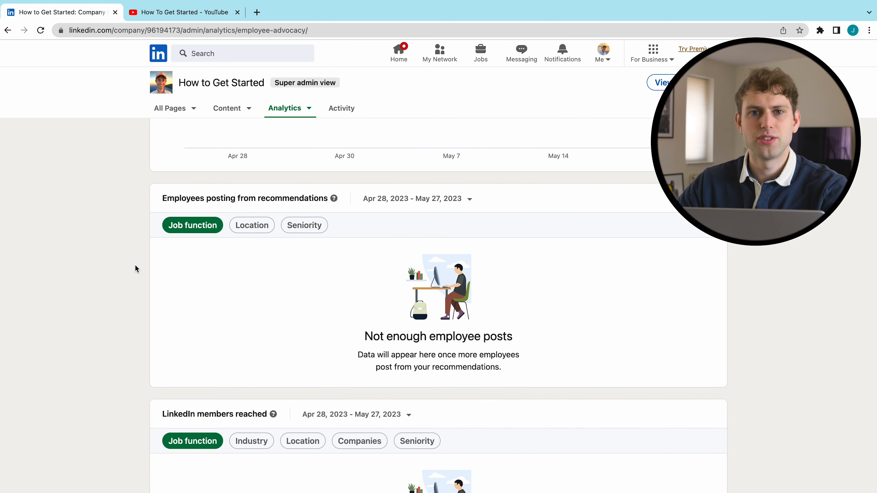
{"action": "scroll", "coordinate": [135, 265], "scroll_direction": "down", "scroll_amount": 5}
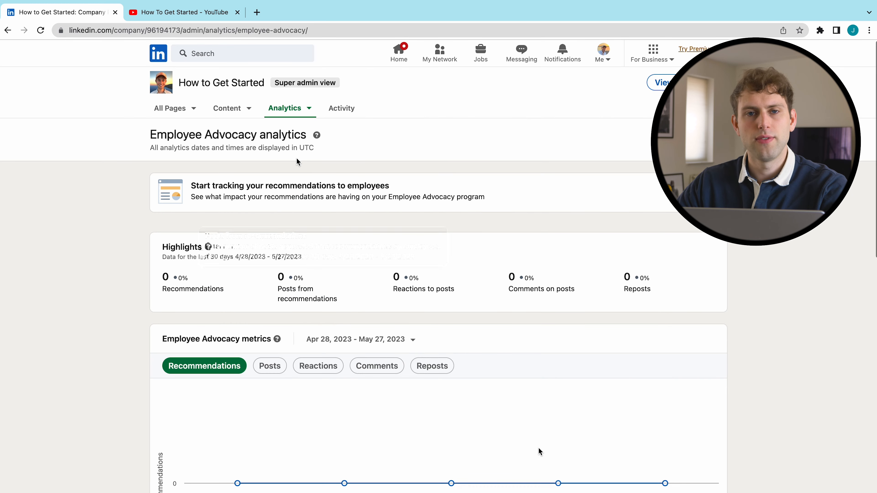
- Return to the company page's admin home and find the organic stats beneath the first post
{"action": "left_click", "coordinate": [282, 107]}
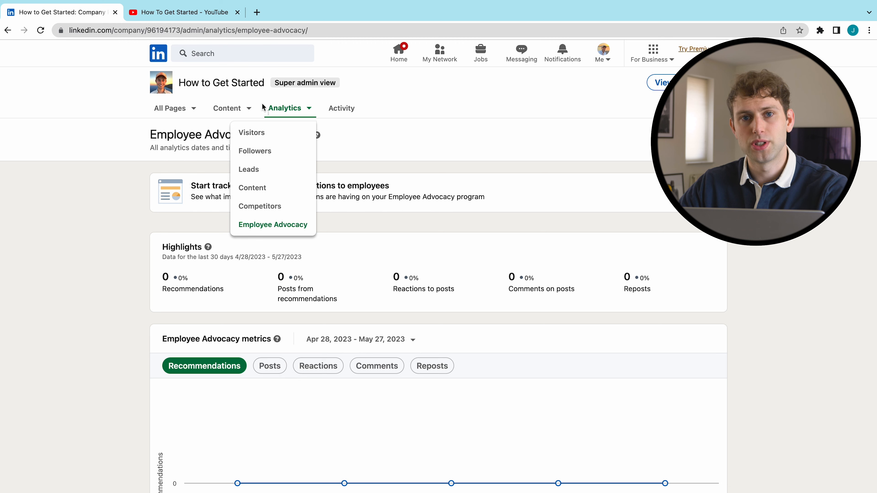
{"action": "left_click", "coordinate": [183, 110]}
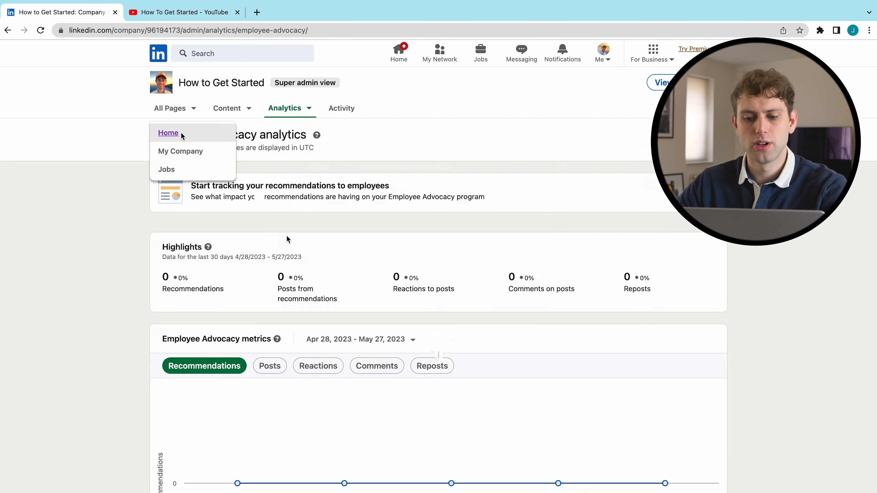
{"action": "left_click", "coordinate": [180, 135]}
{"action": "scroll", "coordinate": [350, 332], "scroll_direction": "down", "scroll_amount": 10}
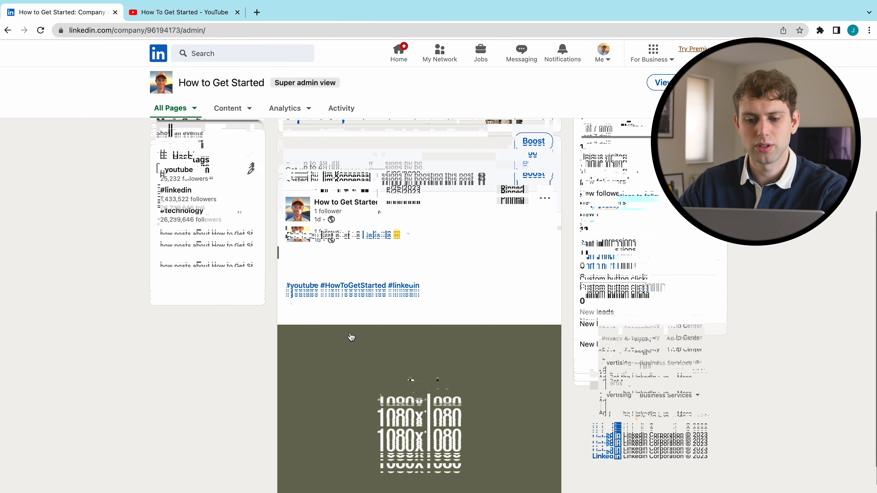
{"action": "scroll", "coordinate": [352, 336], "scroll_direction": "down", "scroll_amount": 5}
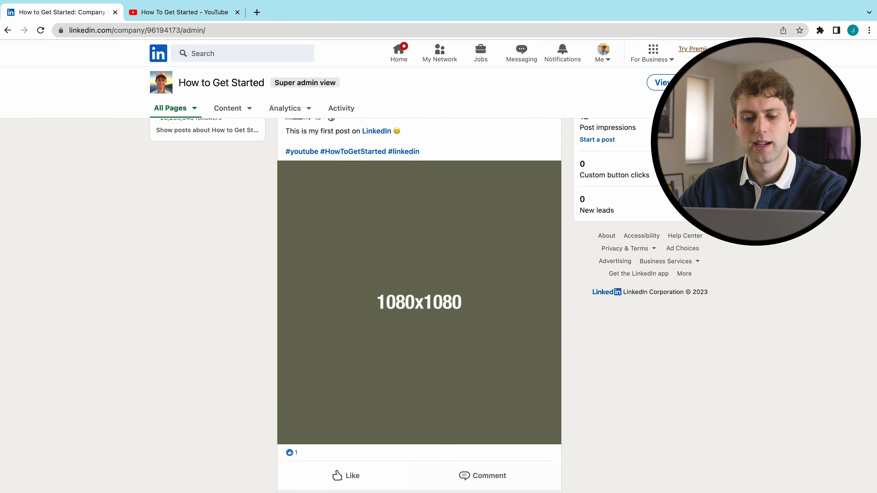
{"action": "scroll", "coordinate": [419, 311], "scroll_direction": "down", "scroll_amount": 4}
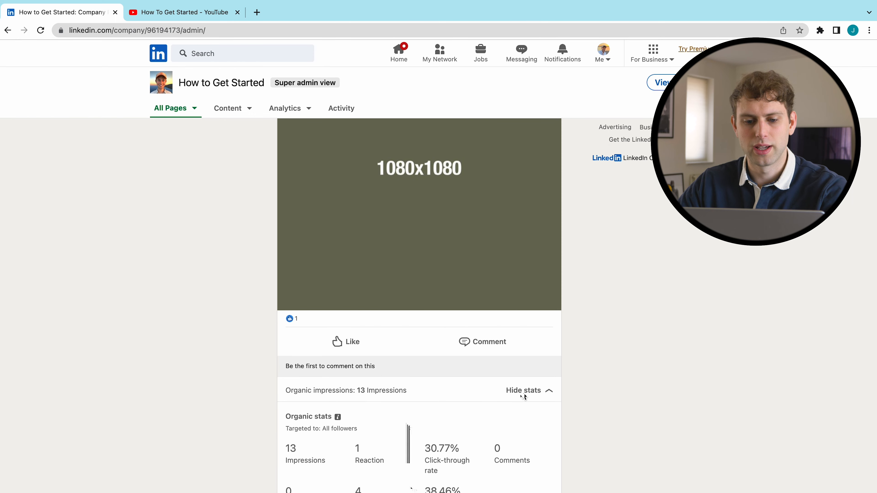
- Open the first post's full analytics and review its organic discovery and organic engagement figures
{"action": "left_click", "coordinate": [419, 492]}
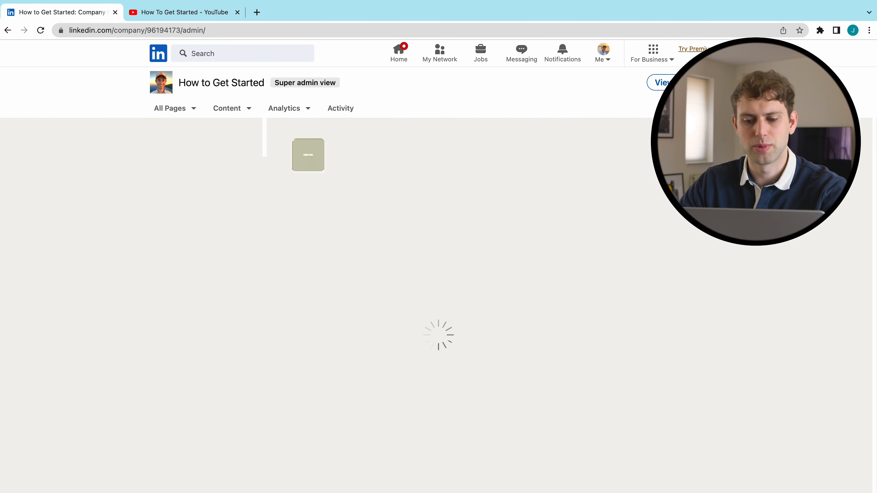
{"action": "scroll", "coordinate": [419, 280], "scroll_direction": "down", "scroll_amount": 1}
{"action": "scroll", "coordinate": [419, 280], "scroll_direction": "up", "scroll_amount": 1}
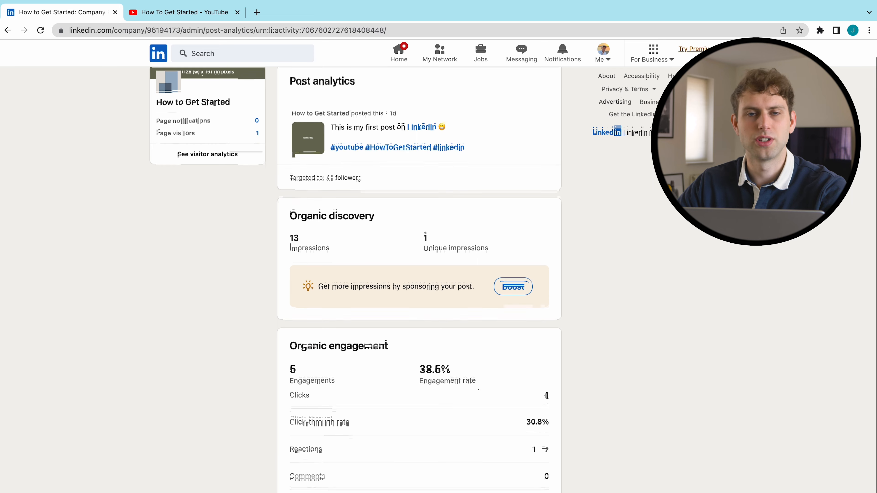
{"action": "scroll", "coordinate": [419, 280], "scroll_direction": "down", "scroll_amount": 1}
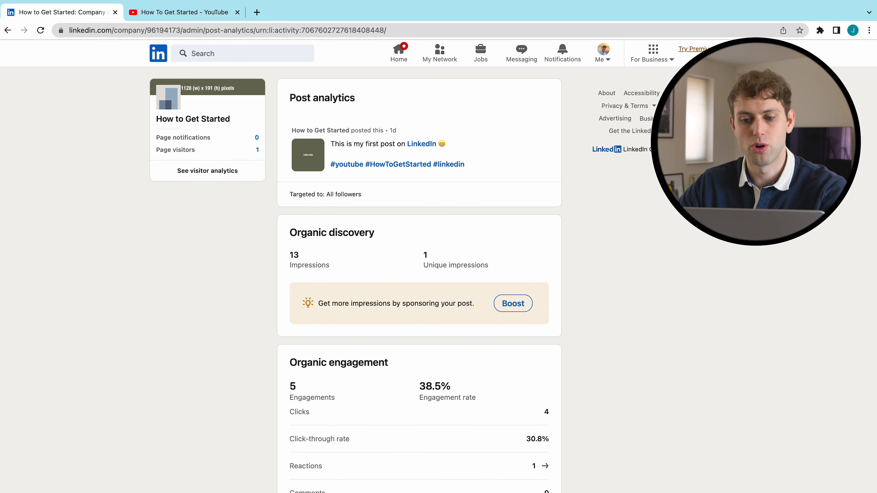